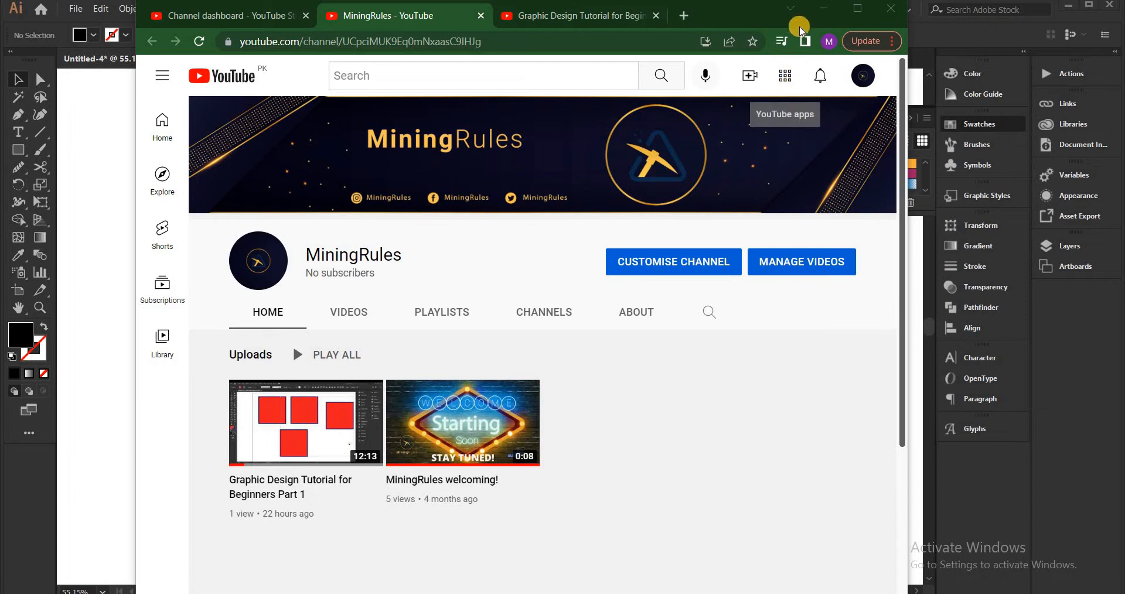
# Switch from the browser to Illustrator and draw a horizontal line segment across the upper part of the artboard.
pyautogui.click(814, 12)
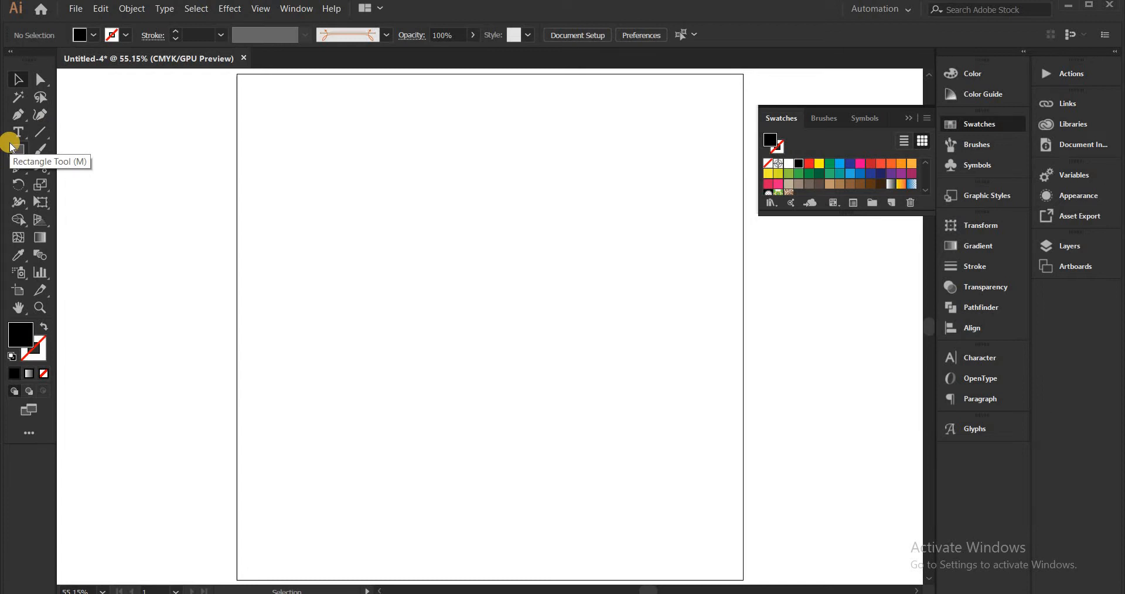
pyautogui.moveTo(10, 145); pyautogui.dragTo(49, 148)
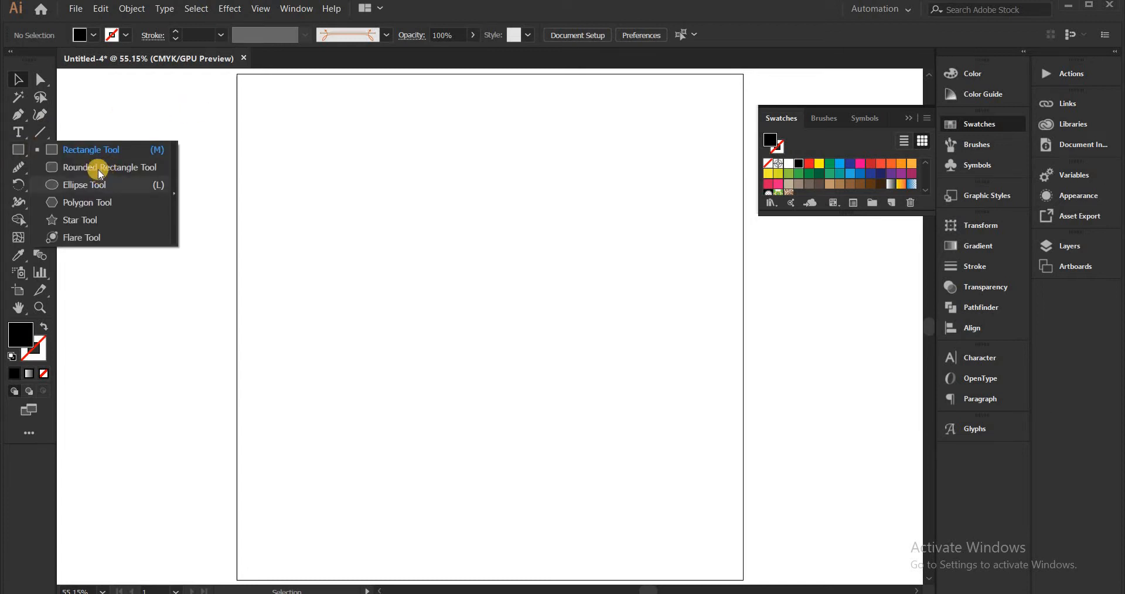
pyautogui.click(42, 136)
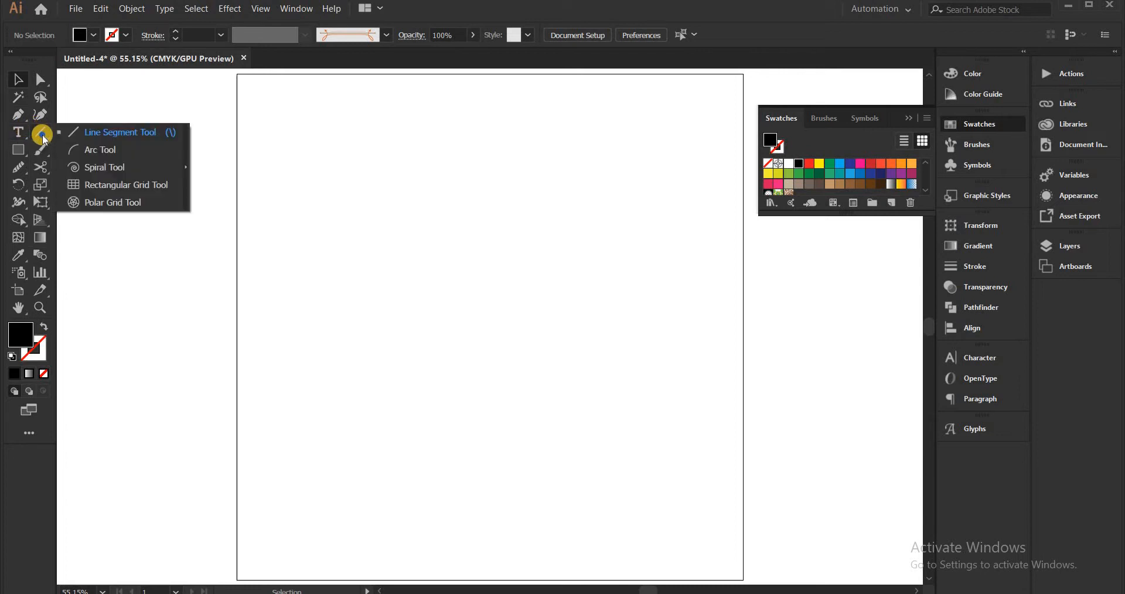
pyautogui.click(42, 136)
pyautogui.moveTo(37, 136); pyautogui.dragTo(133, 140)
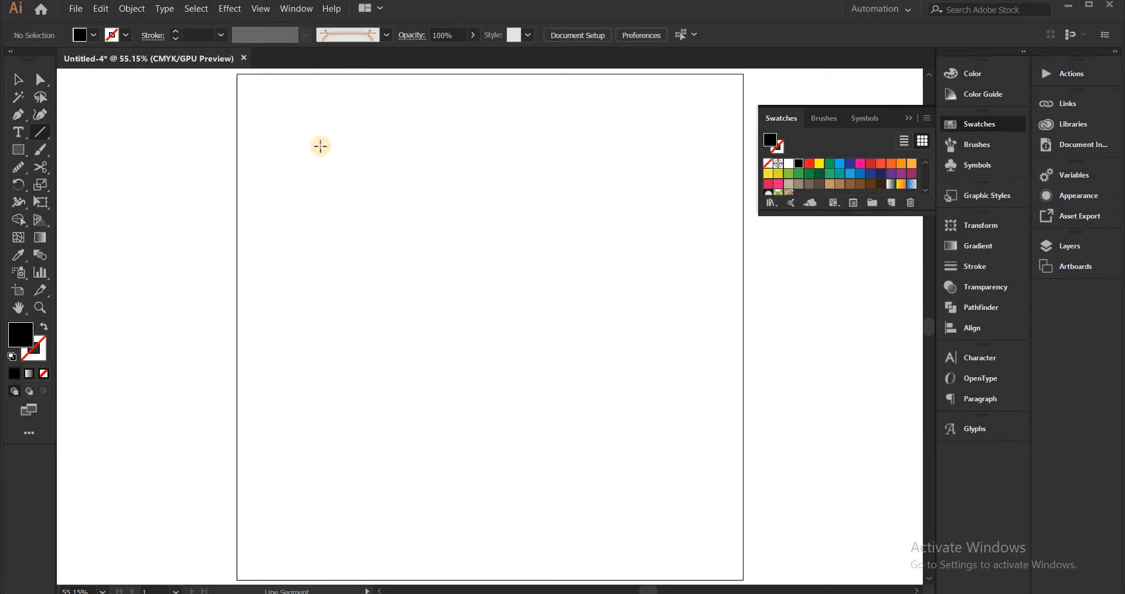
pyautogui.moveTo(286, 161)
pyautogui.mouseDown()
pyautogui.moveTo(617, 176)
pyautogui.moveTo(656, 153)
pyautogui.moveTo(598, 300)
pyautogui.moveTo(597, 113)
pyautogui.moveTo(683, 221)
pyautogui.moveTo(533, 141)
pyautogui.mouseUp()
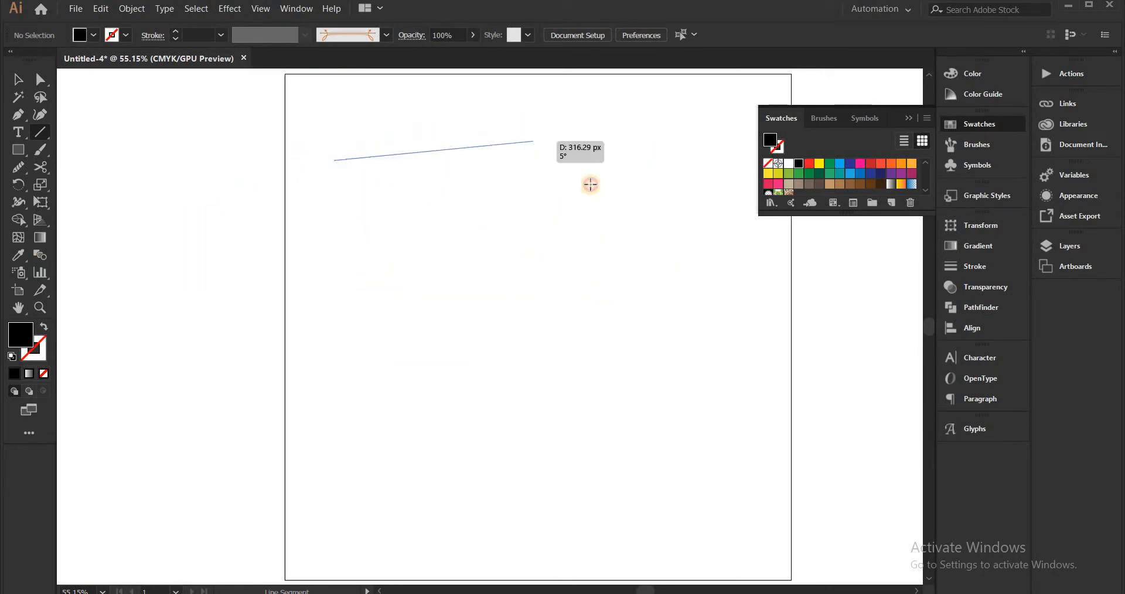
pyautogui.moveTo(590, 185); pyautogui.dragTo(709, 173)
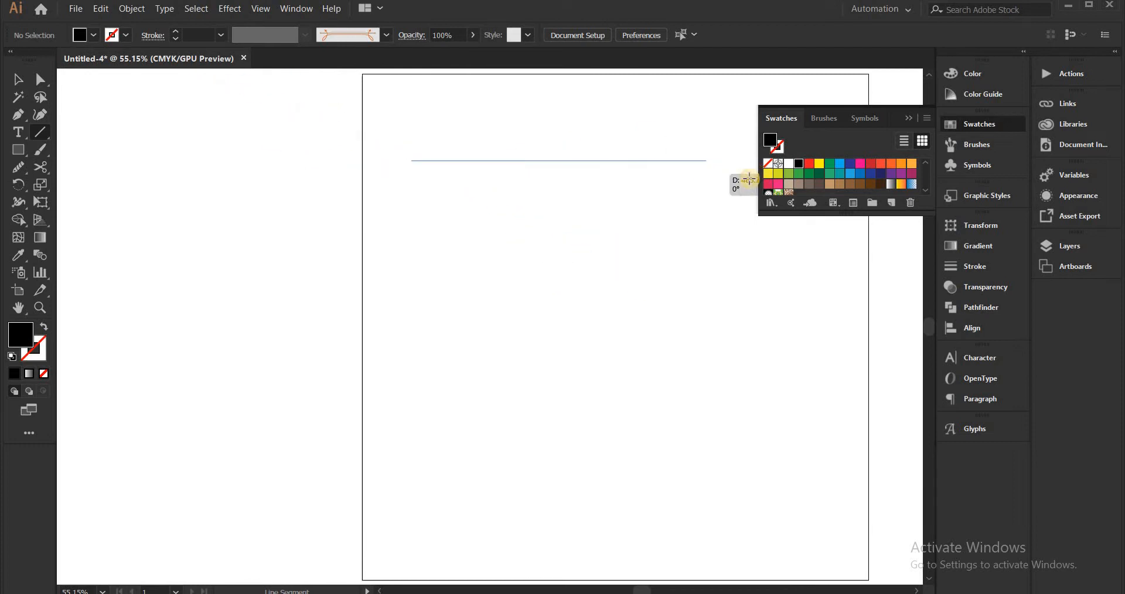
# Give the new line a black stroke with a 3 pt weight, and deselect it.
pyautogui.click(907, 118)
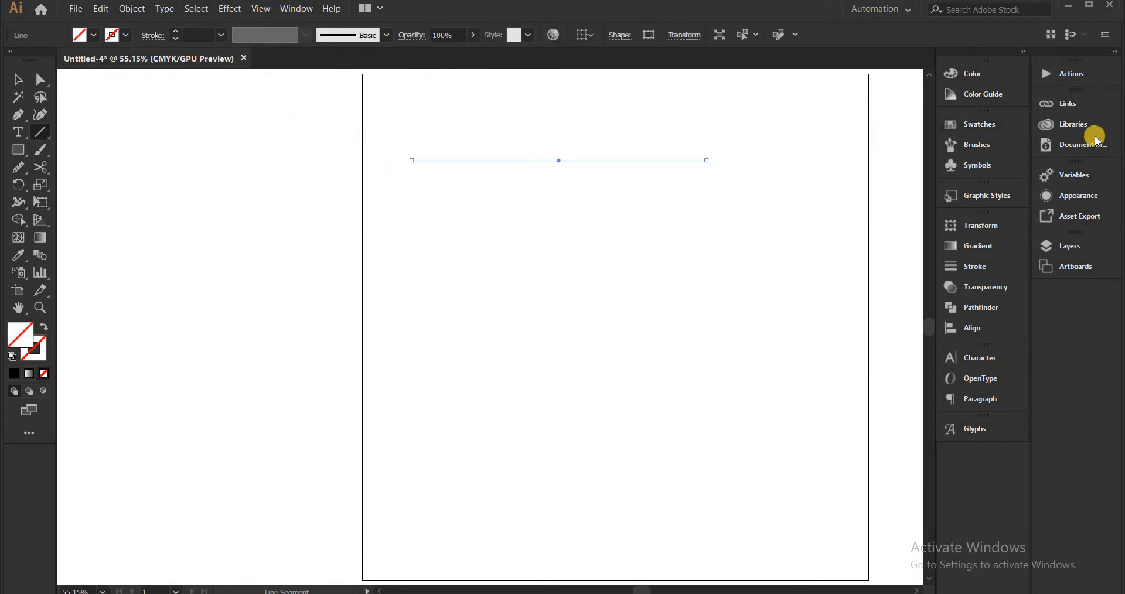
pyautogui.click(999, 123)
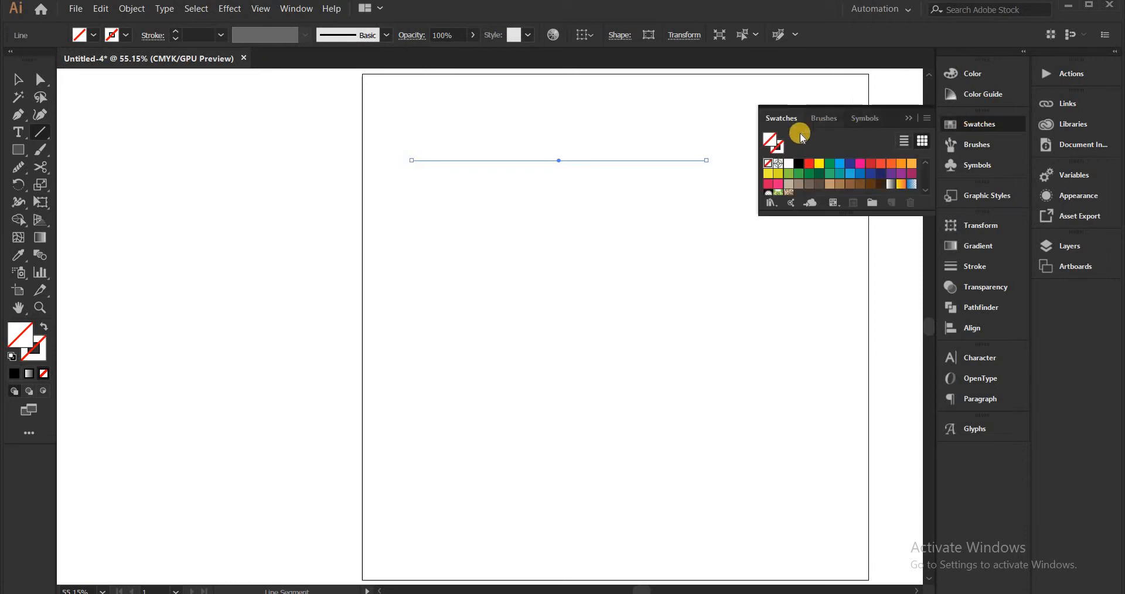
pyautogui.click(799, 165)
pyautogui.press('v')
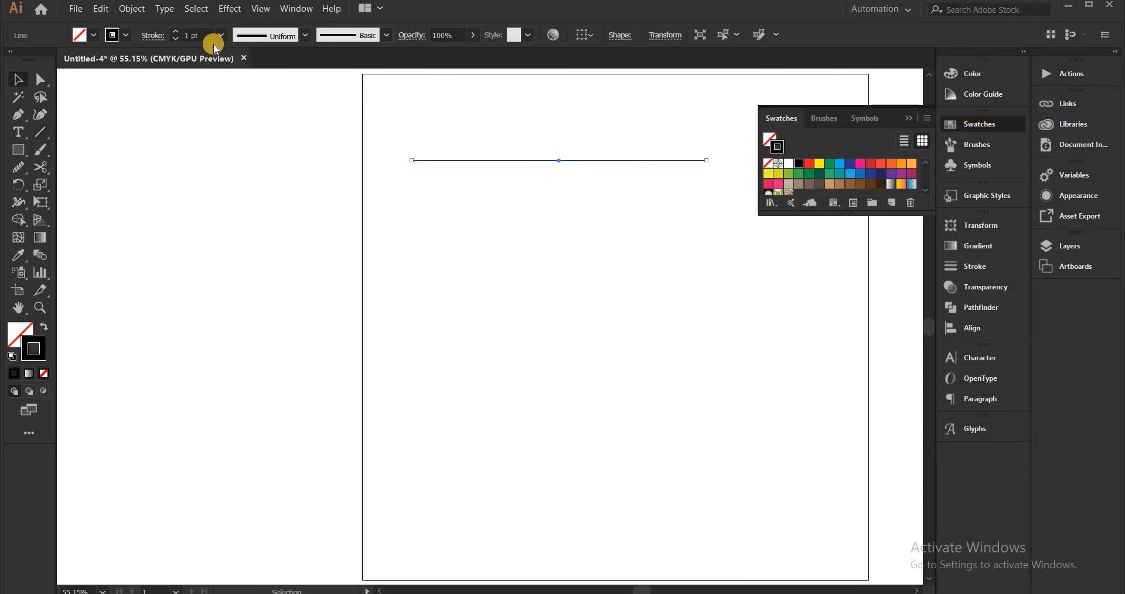
pyautogui.scroll(3, 208, 41)
pyautogui.scroll(-1, 208, 40)
pyautogui.click(611, 289)
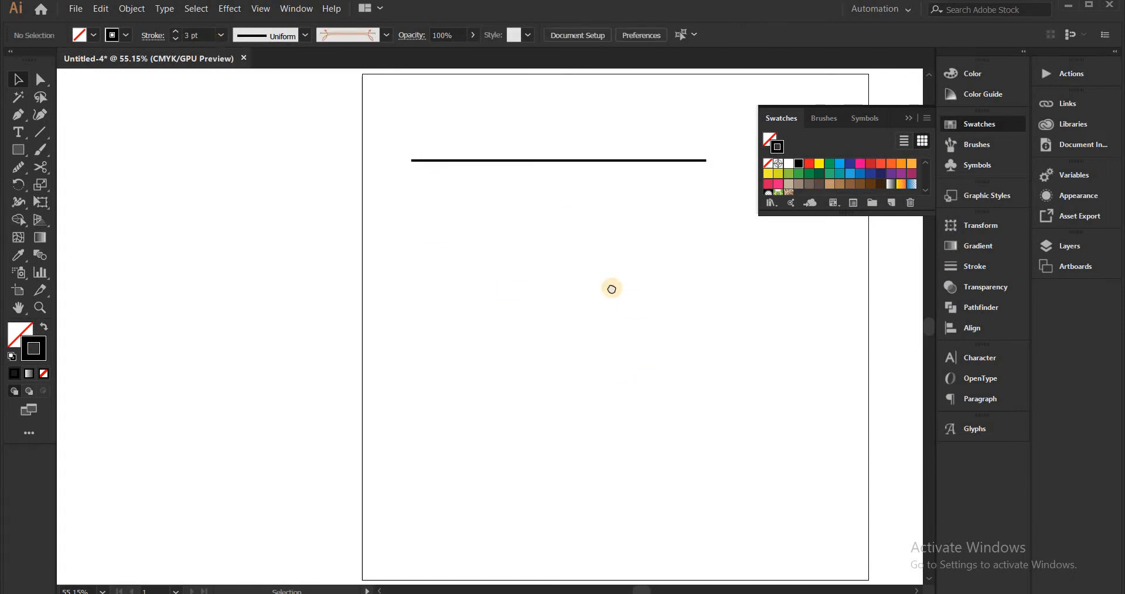
# Draw three arcs of different sizes and orientations around the line, the last about 293 by 278 px.
pyautogui.hscroll(10, 609, 287)
pyautogui.moveTo(45, 136); pyautogui.dragTo(94, 147)
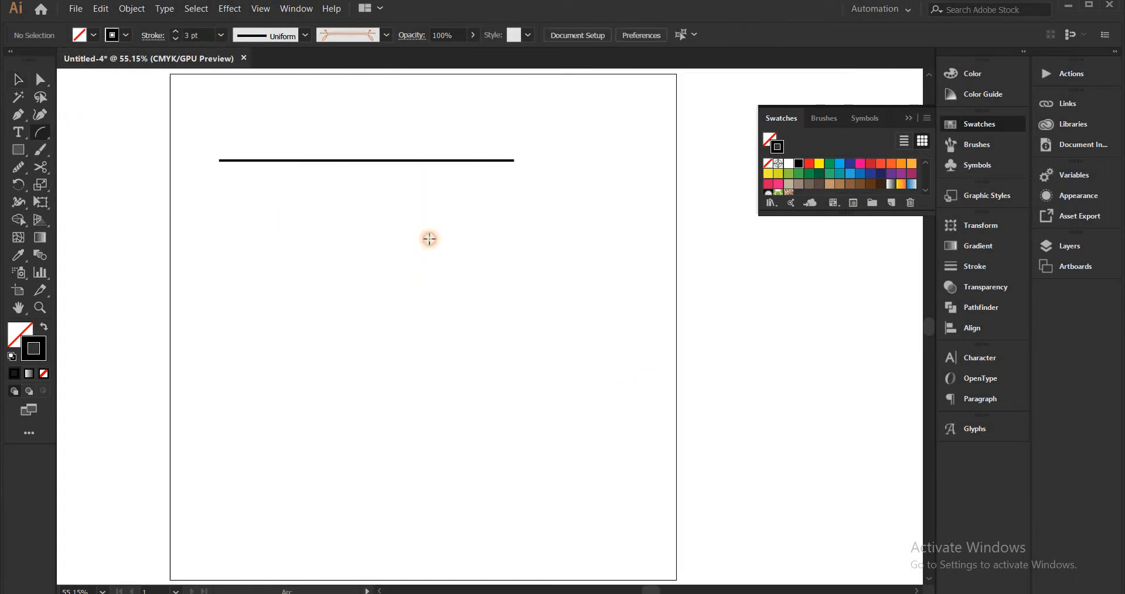
pyautogui.moveTo(271, 244); pyautogui.dragTo(420, 195)
pyautogui.moveTo(470, 212); pyautogui.dragTo(463, 249)
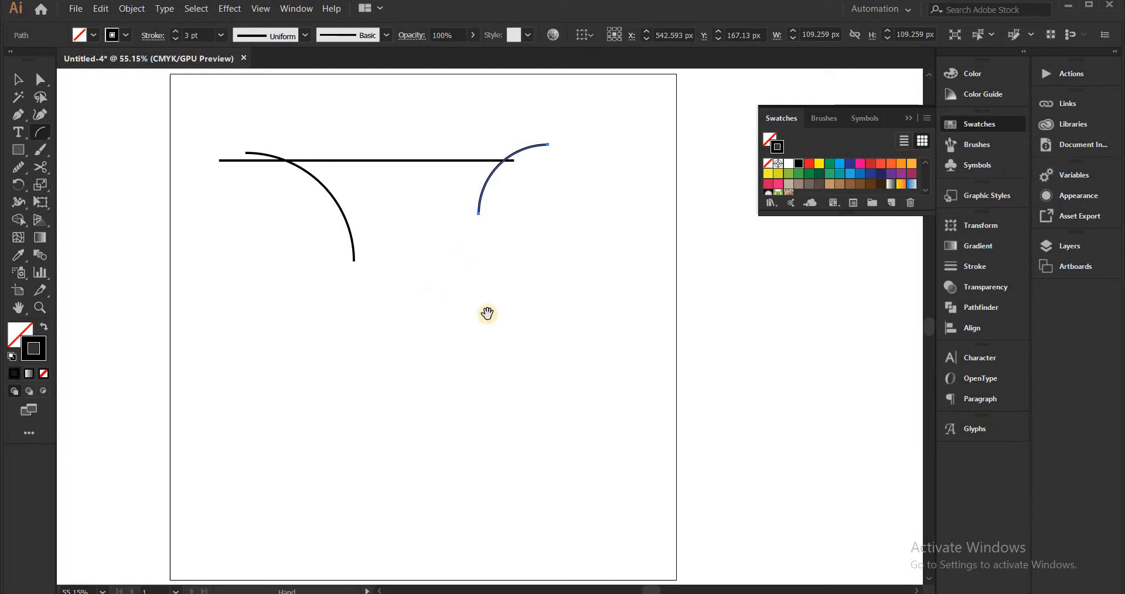
pyautogui.moveTo(438, 283); pyautogui.dragTo(483, 279)
pyautogui.moveTo(458, 231); pyautogui.dragTo(549, 317)
# Draw three spirals of different sizes in the lower part of the artboard, the last about 214 by 209 px.
pyautogui.moveTo(41, 134); pyautogui.dragTo(95, 168)
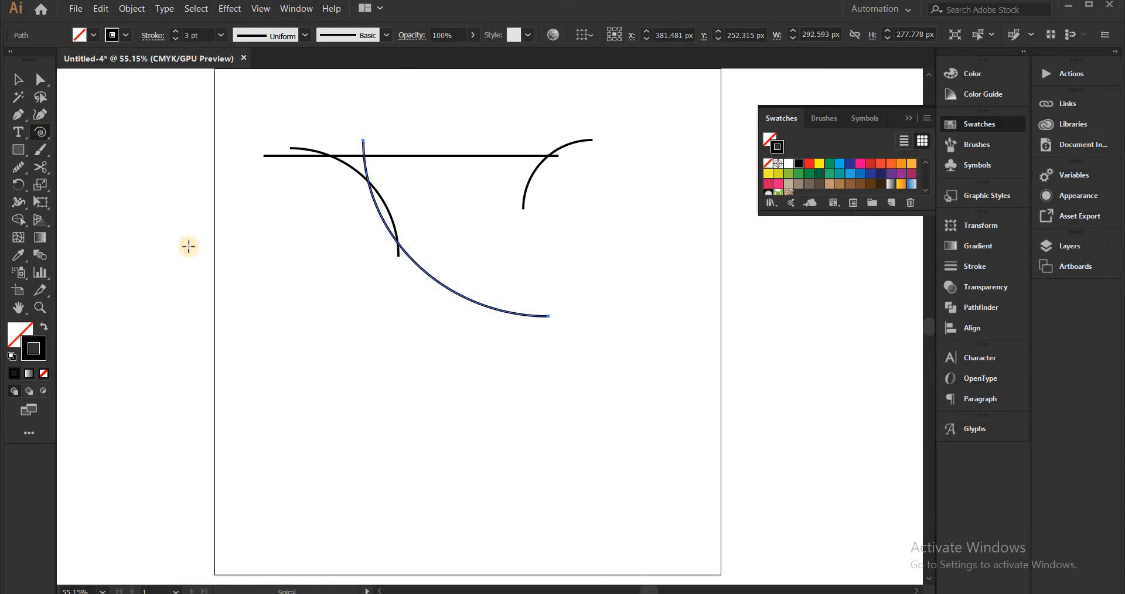
pyautogui.moveTo(247, 333); pyautogui.dragTo(316, 244)
pyautogui.moveTo(347, 258); pyautogui.dragTo(568, 235)
pyautogui.moveTo(454, 313); pyautogui.dragTo(354, 279)
pyautogui.moveTo(608, 259)
pyautogui.mouseDown()
pyautogui.moveTo(698, 367)
pyautogui.moveTo(550, 304)
pyautogui.moveTo(703, 334)
pyautogui.moveTo(705, 221)
pyautogui.moveTo(183, 229)
pyautogui.moveTo(568, 194)
pyautogui.mouseUp()
pyautogui.moveTo(570, 296); pyautogui.dragTo(403, 222)
pyautogui.moveTo(525, 245)
pyautogui.mouseDown()
pyautogui.moveTo(615, 294)
pyautogui.moveTo(597, 302)
pyautogui.moveTo(598, 249)
pyautogui.mouseUp()
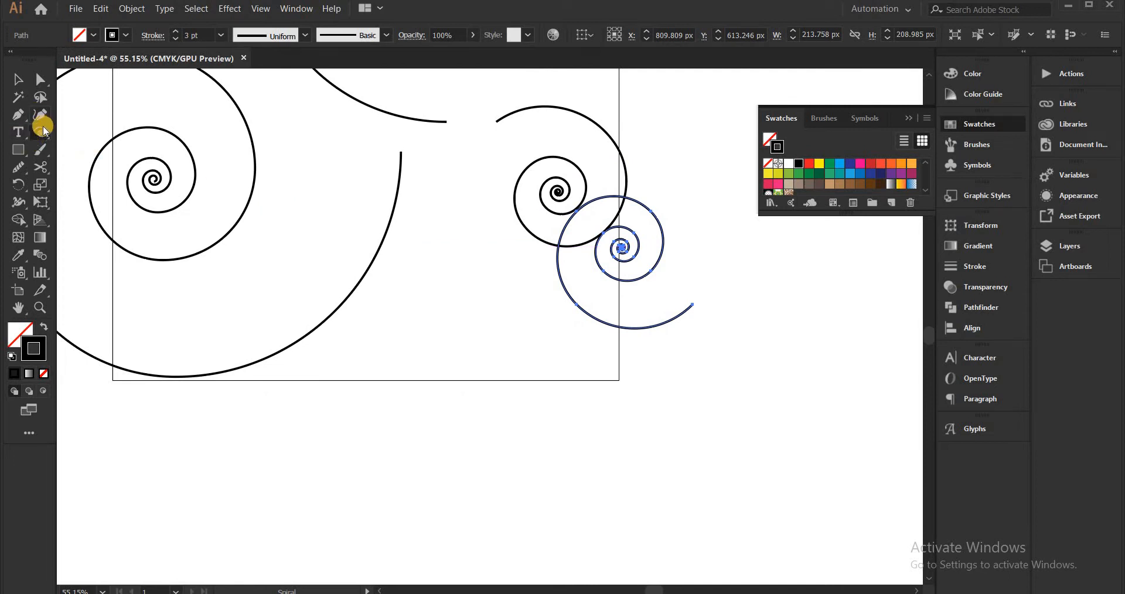
# Activate the Rectangular Grid tool for drawing in the empty area beside the artboard.
pyautogui.moveTo(44, 130); pyautogui.dragTo(92, 178)
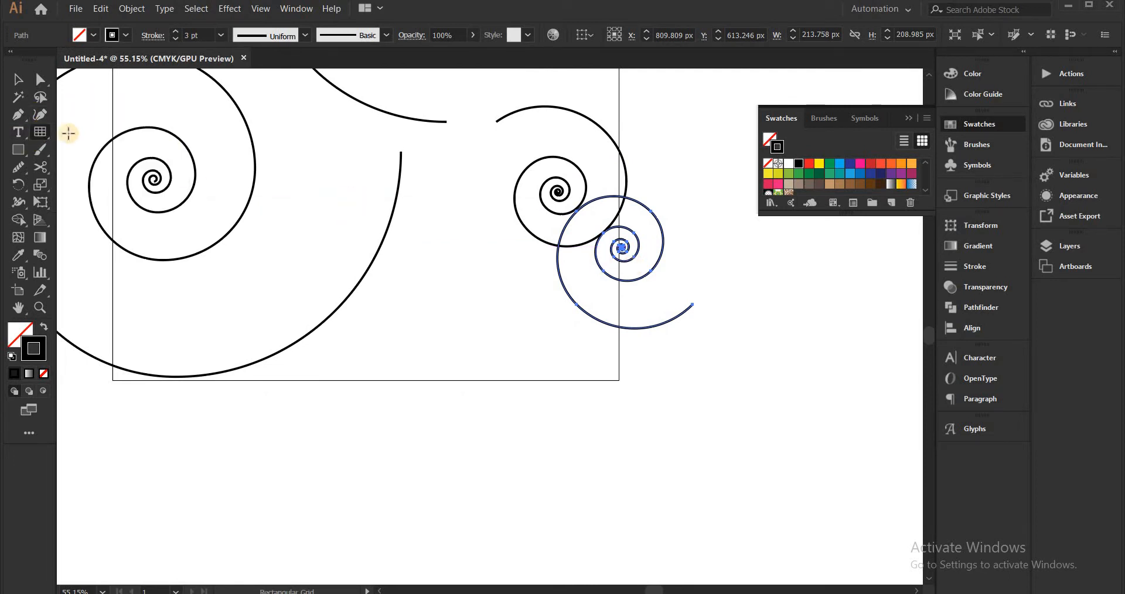
pyautogui.scroll(-2, 384, 218)
pyautogui.moveTo(495, 318); pyautogui.dragTo(461, 420)
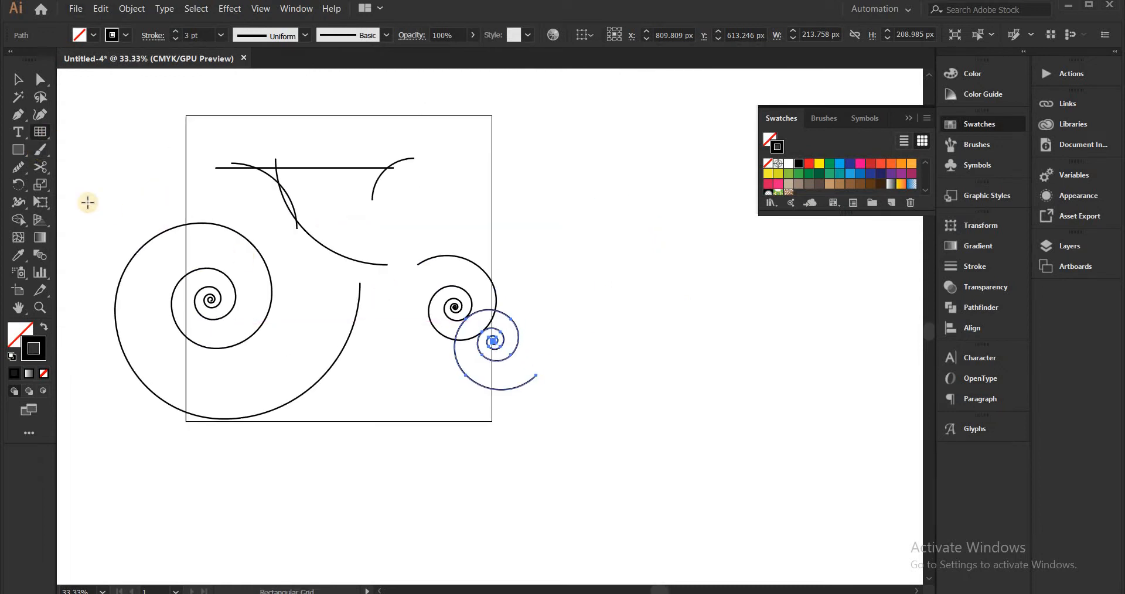
pyautogui.click(41, 137)
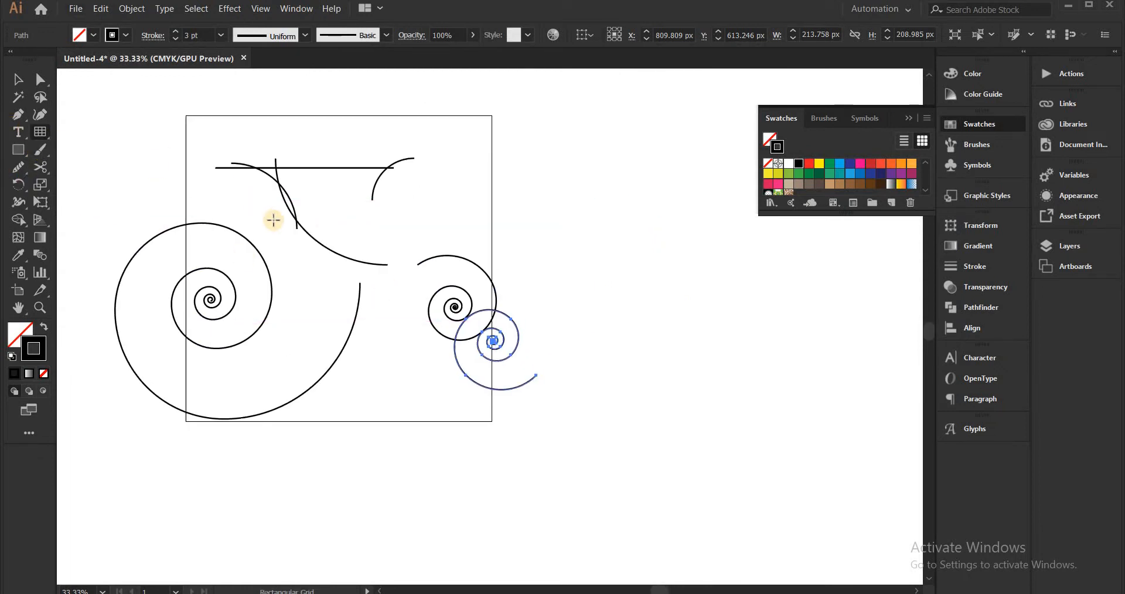
pyautogui.moveTo(545, 317); pyautogui.dragTo(416, 243)
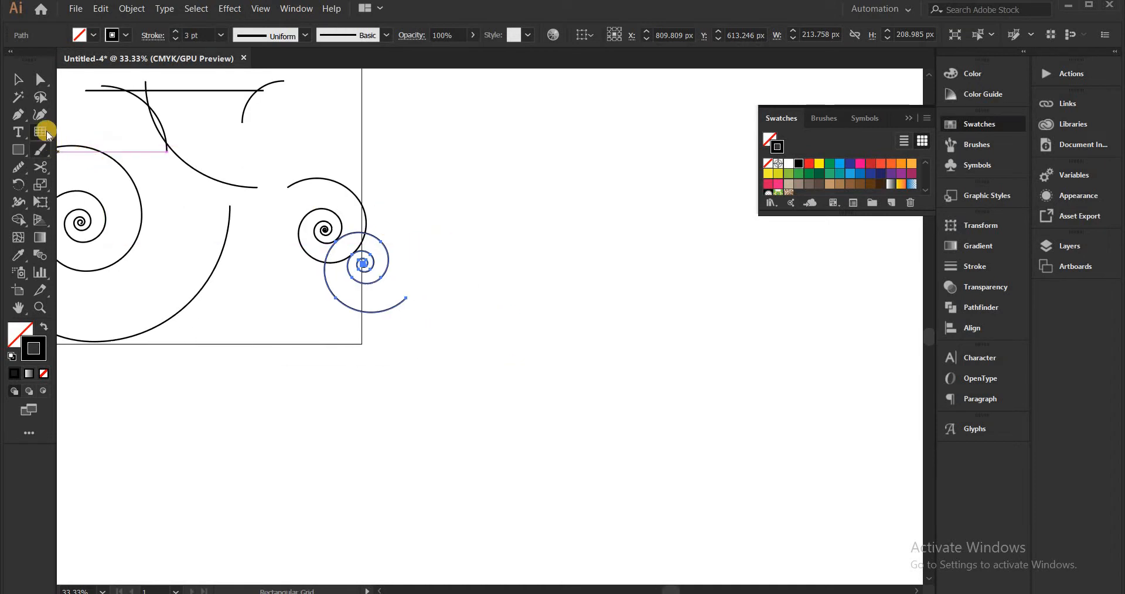
pyautogui.moveTo(47, 131); pyautogui.dragTo(64, 136)
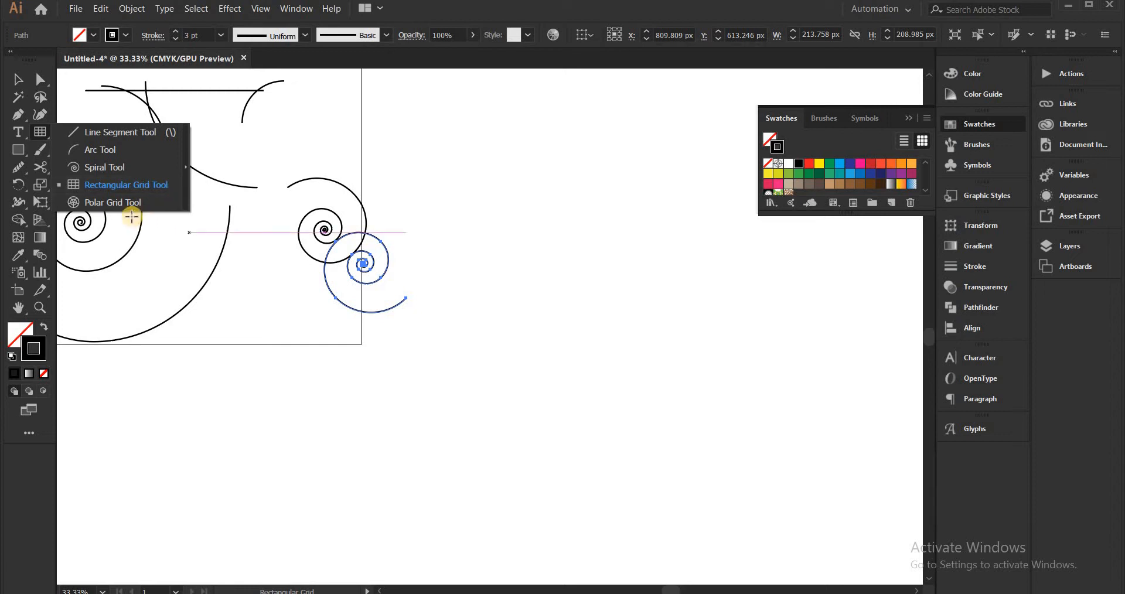
pyautogui.click(147, 185)
pyautogui.moveTo(470, 151); pyautogui.dragTo(648, 412)
pyautogui.moveTo(540, 404); pyautogui.dragTo(302, 377)
pyautogui.press('Delete')
# Draw two square rectangular grids beside the artboard and a wide one below it, about 1091 by 239 px.
pyautogui.moveTo(341, 147)
pyautogui.mouseDown()
pyautogui.moveTo(540, 334)
pyautogui.moveTo(462, 342)
pyautogui.mouseUp()
pyautogui.moveTo(520, 189); pyautogui.dragTo(625, 354)
pyautogui.moveTo(454, 390)
pyautogui.mouseDown()
pyautogui.moveTo(719, 327)
pyautogui.moveTo(787, 330)
pyautogui.mouseUp()
pyautogui.moveTo(373, 362); pyautogui.dragTo(582, 408)
pyautogui.moveTo(422, 380); pyautogui.dragTo(678, 332)
pyautogui.moveTo(674, 352); pyautogui.dragTo(354, 379)
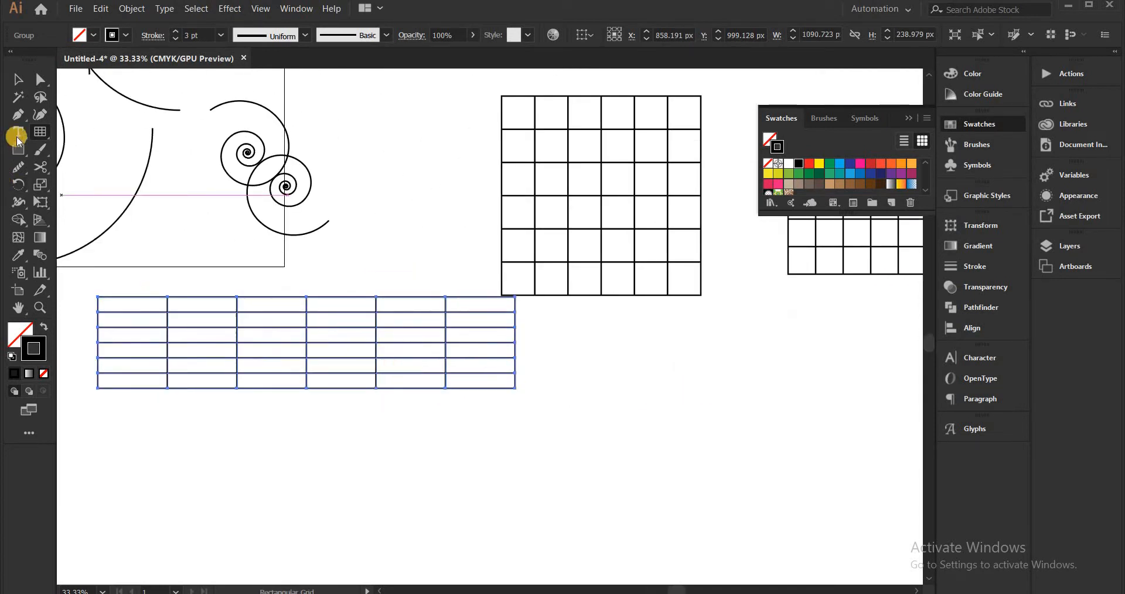
# Draw two circular polar grids side by side below the rectangular grids, the second about 564 px across.
pyautogui.moveTo(37, 130); pyautogui.dragTo(127, 198)
pyautogui.moveTo(371, 299); pyautogui.dragTo(275, 273)
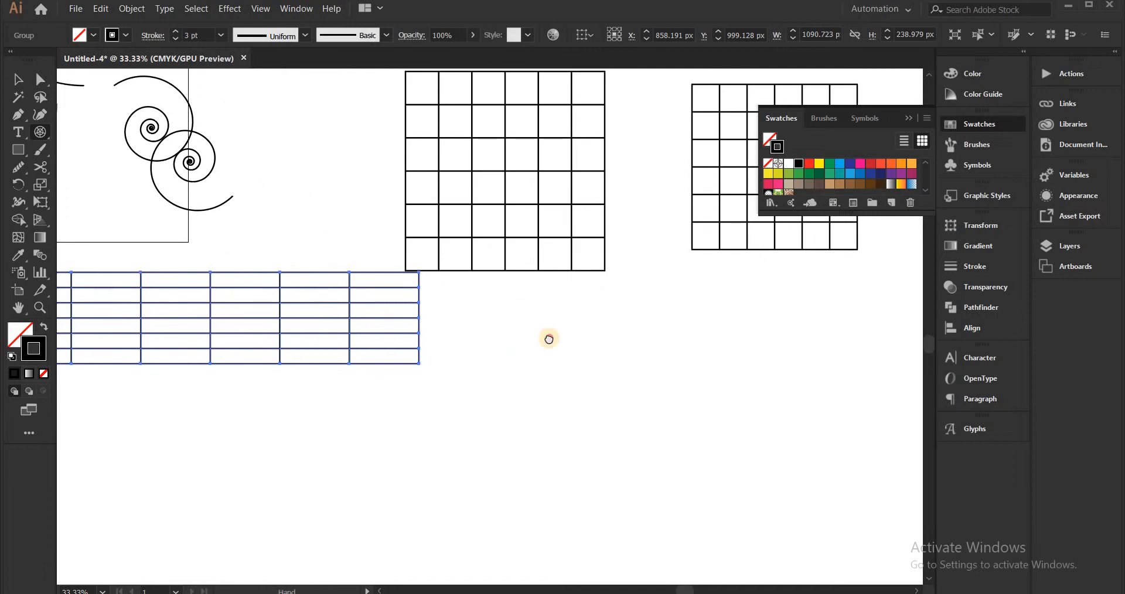
pyautogui.moveTo(548, 338); pyautogui.dragTo(469, 262)
pyautogui.moveTo(478, 285); pyautogui.dragTo(255, 364)
pyautogui.moveTo(593, 210); pyautogui.dragTo(820, 324)
pyautogui.hotkey('alt', 'shift')
pyautogui.hotkey('alt', 'shift')
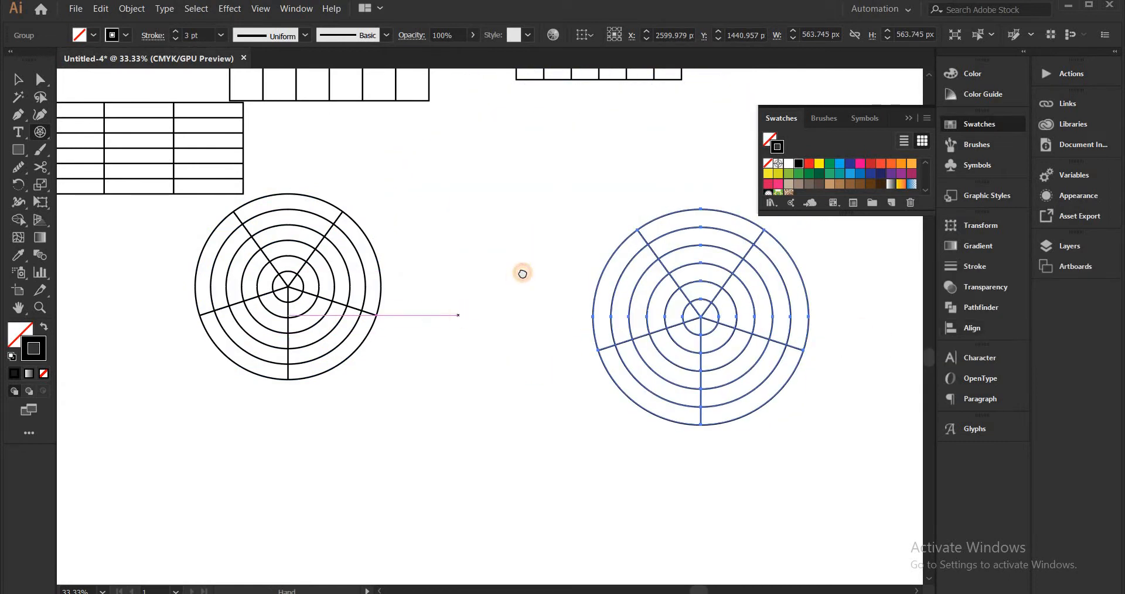
pyautogui.moveTo(523, 274); pyautogui.dragTo(525, 270)
pyautogui.moveTo(442, 377); pyautogui.dragTo(584, 331)
pyautogui.click(41, 127)
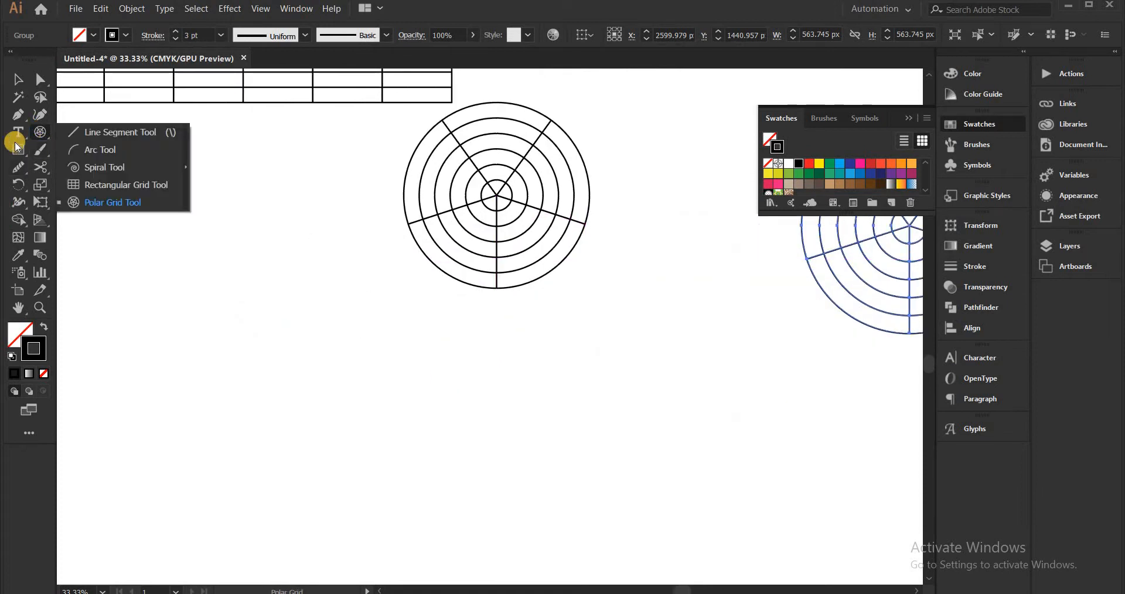
pyautogui.moveTo(14, 141); pyautogui.dragTo(146, 153)
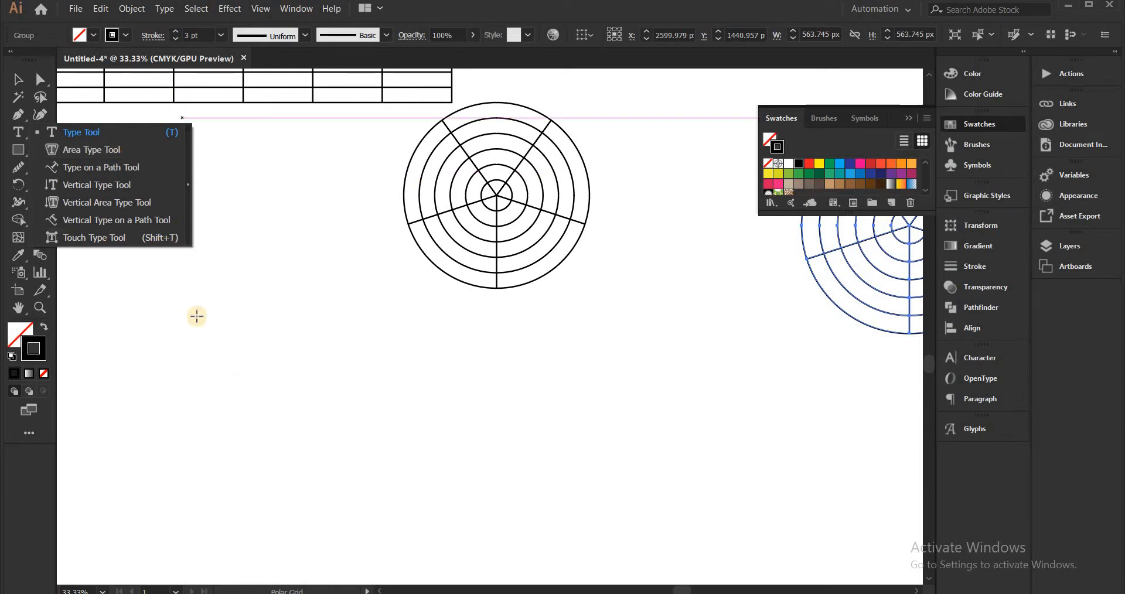
pyautogui.click(300, 383)
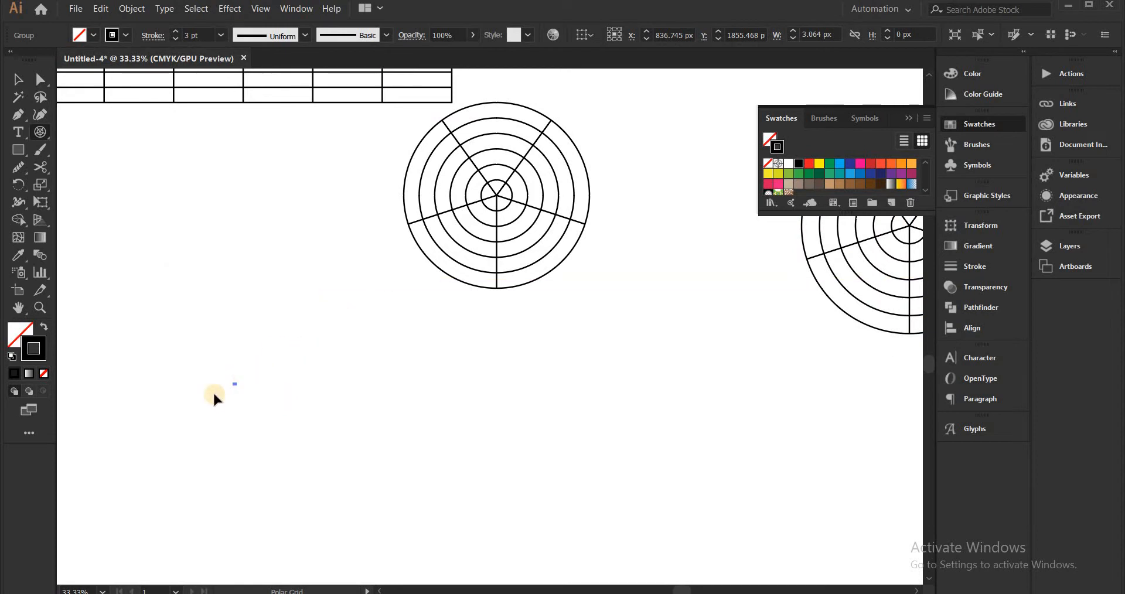
pyautogui.moveTo(230, 351); pyautogui.dragTo(447, 427)
pyautogui.hotkey('ctrl', 'z')
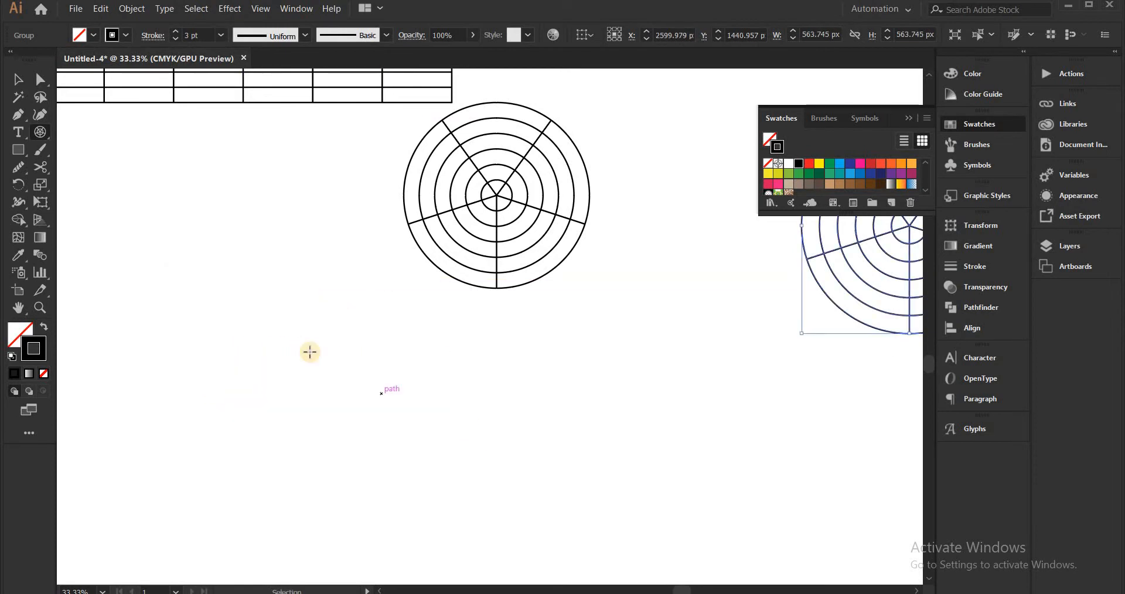
# Add the point text "MINING RULES" on a single line below the first polar grid.
pyautogui.click(16, 132)
pyautogui.click(335, 305)
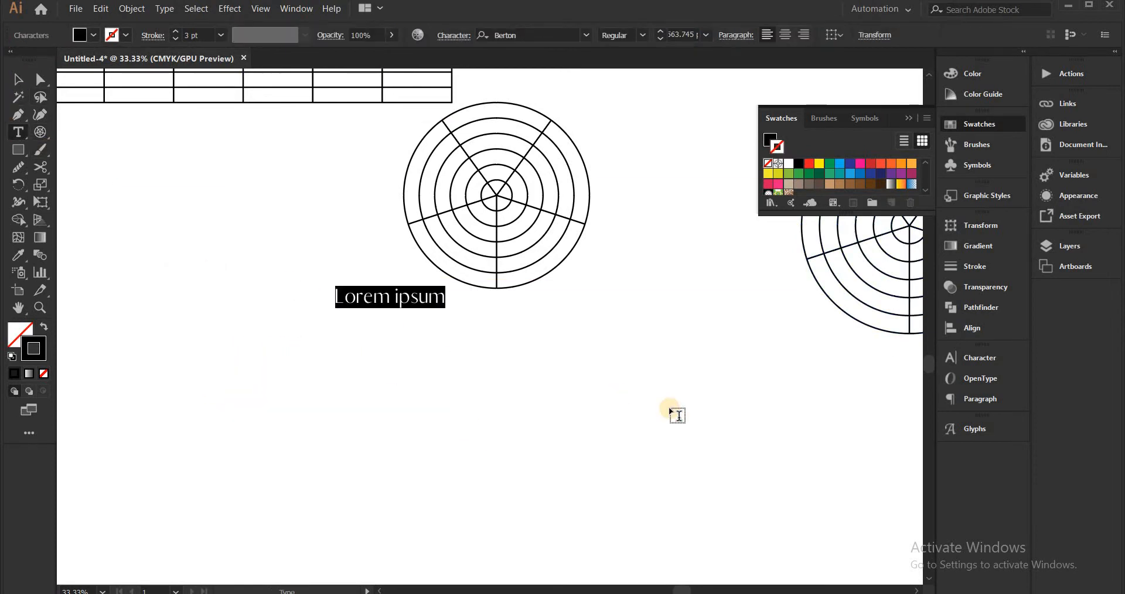
pyautogui.write('MINING RULES')
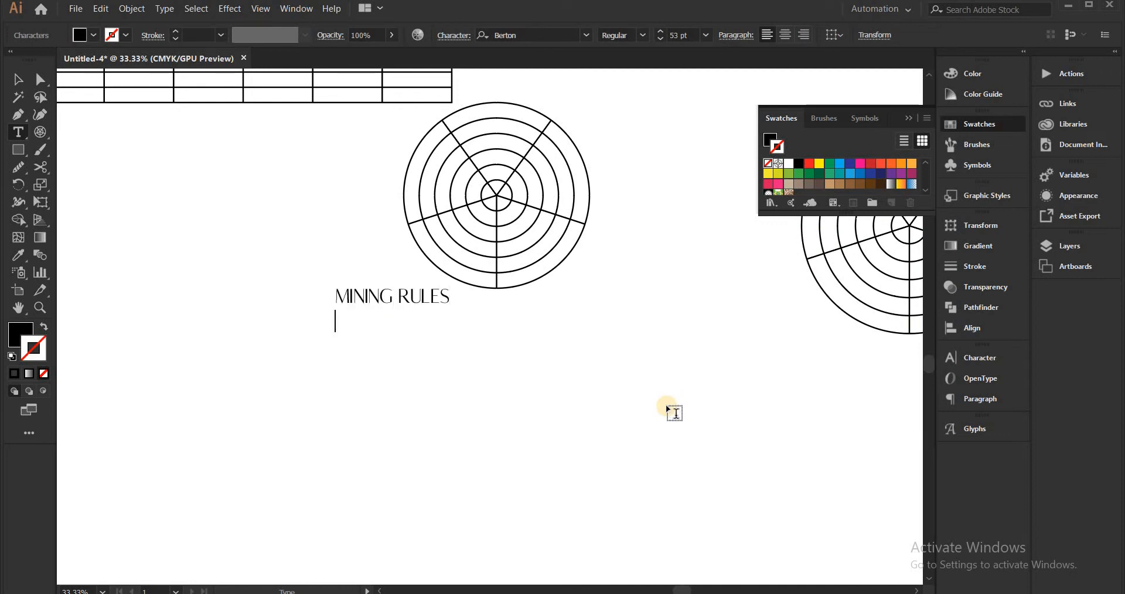
pyautogui.press('BackSpace')
# Move the MINING RULES text down clear of the polar grid and enlarge it proportionally to about 151 pt.
pyautogui.click(26, 78)
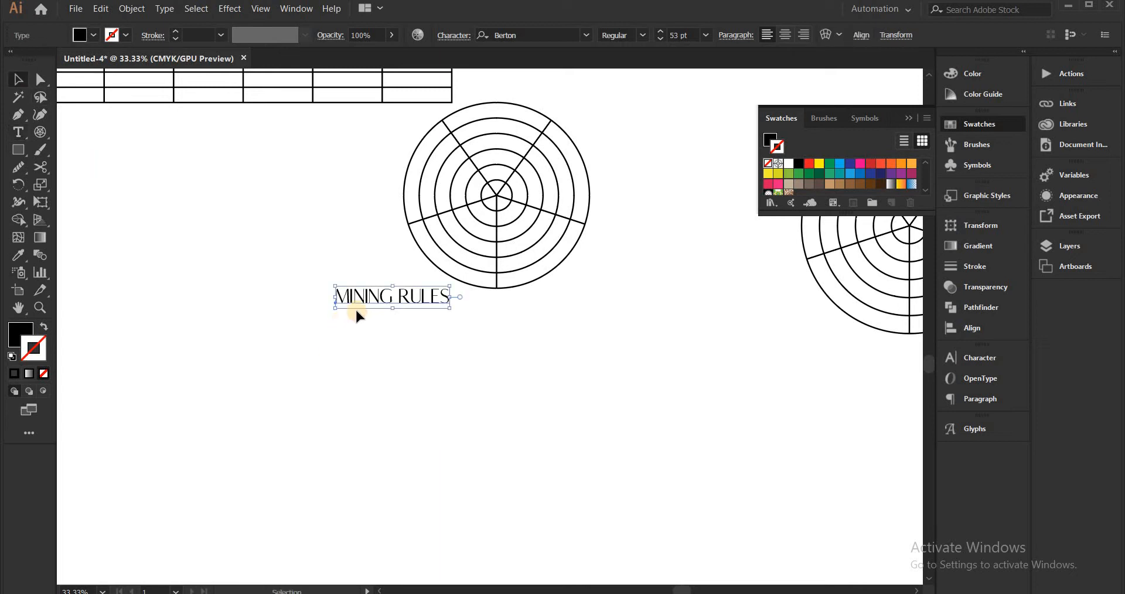
pyautogui.moveTo(357, 306); pyautogui.dragTo(342, 379)
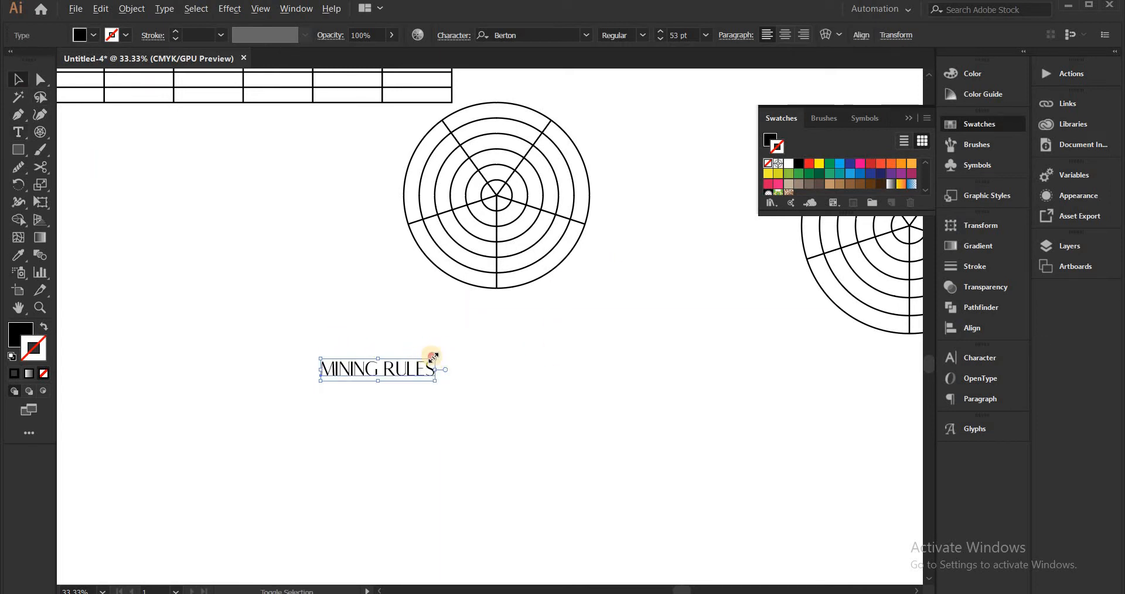
pyautogui.moveTo(433, 358); pyautogui.dragTo(539, 338)
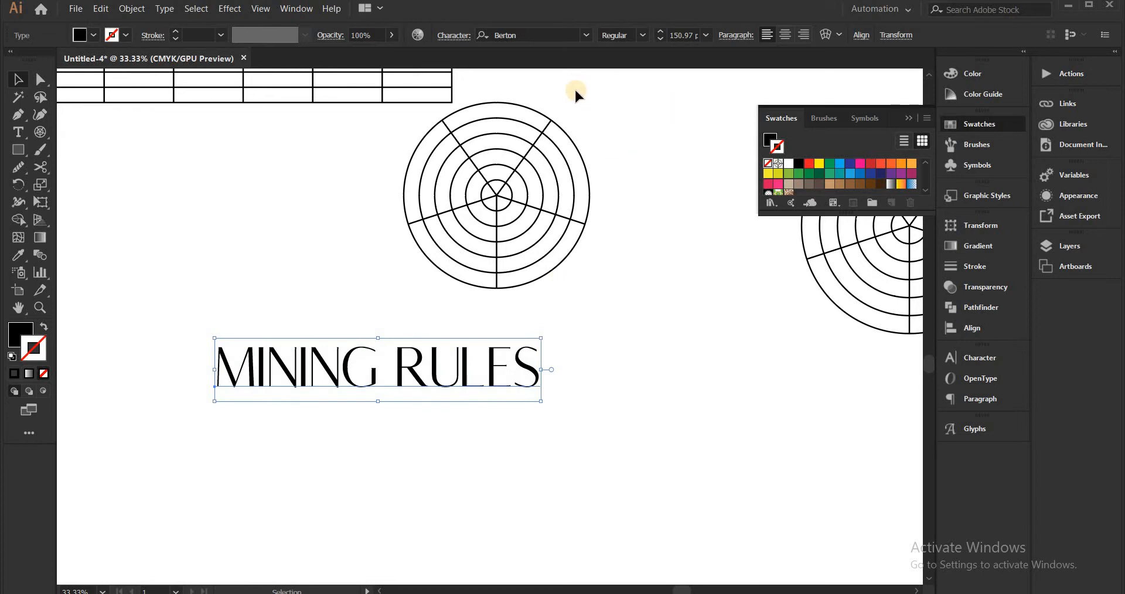
# Change the MINING RULES font to Acumin Variable Concept, shift the text slightly to the left, and deselect it.
pyautogui.click(586, 35)
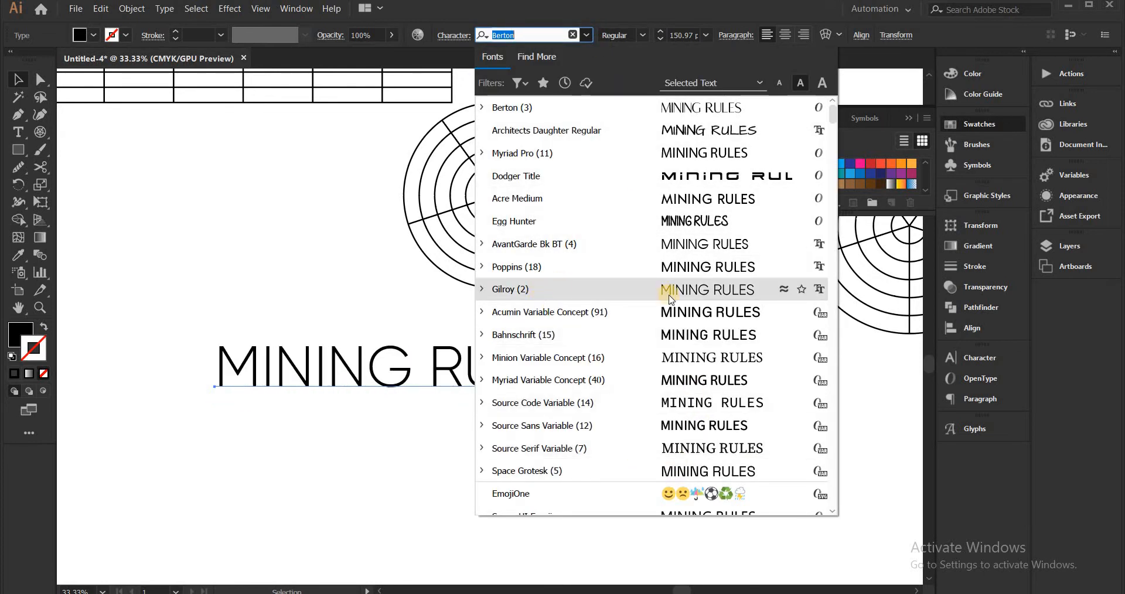
pyautogui.click(591, 309)
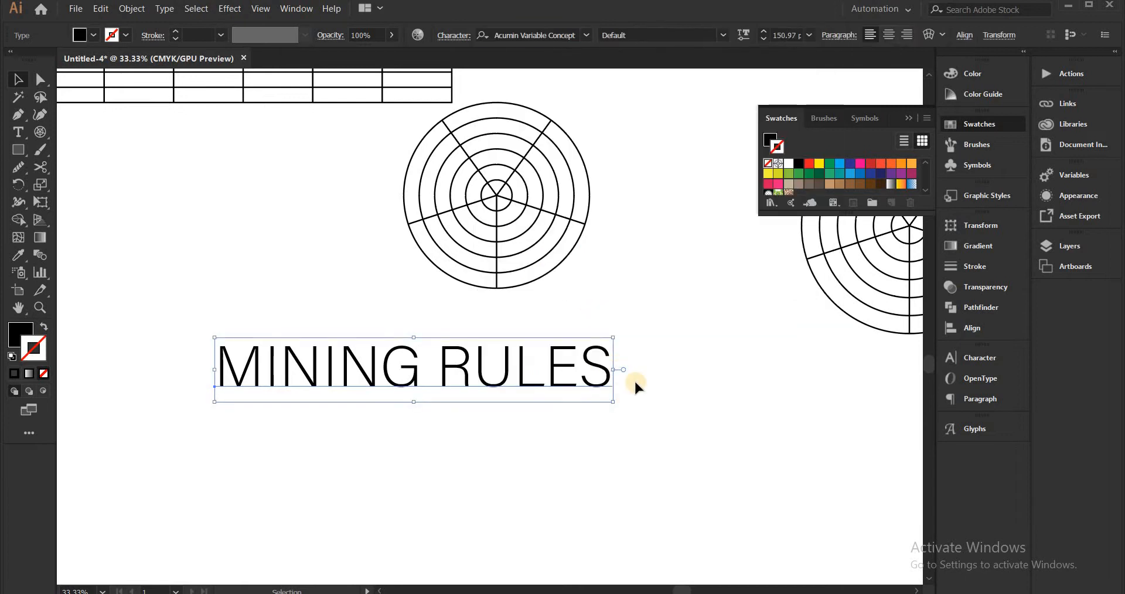
pyautogui.moveTo(497, 379); pyautogui.dragTo(445, 373)
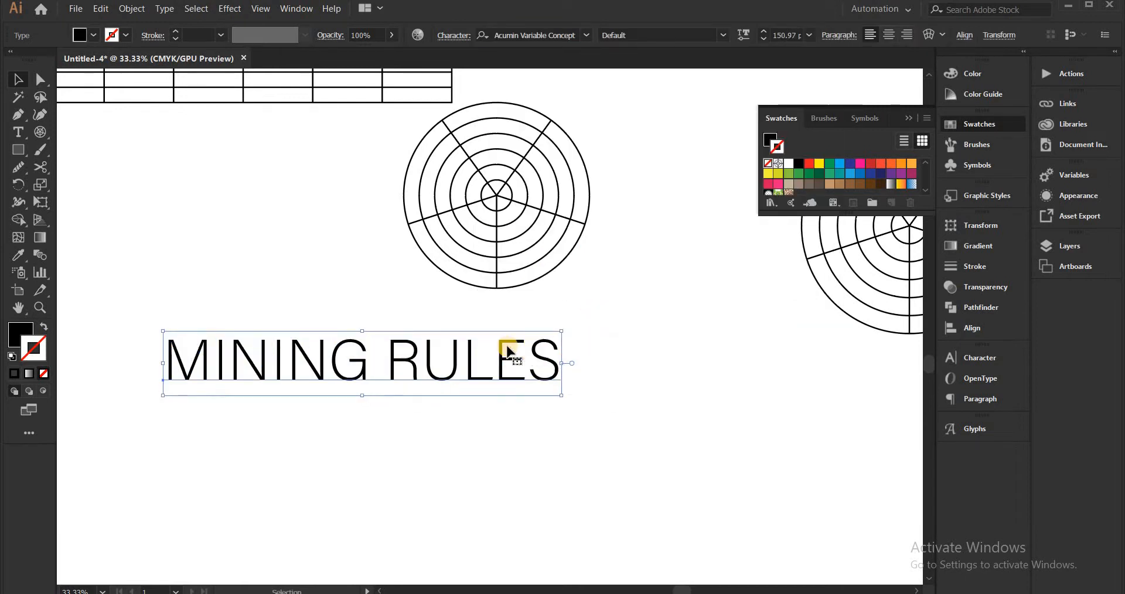
pyautogui.click(662, 380)
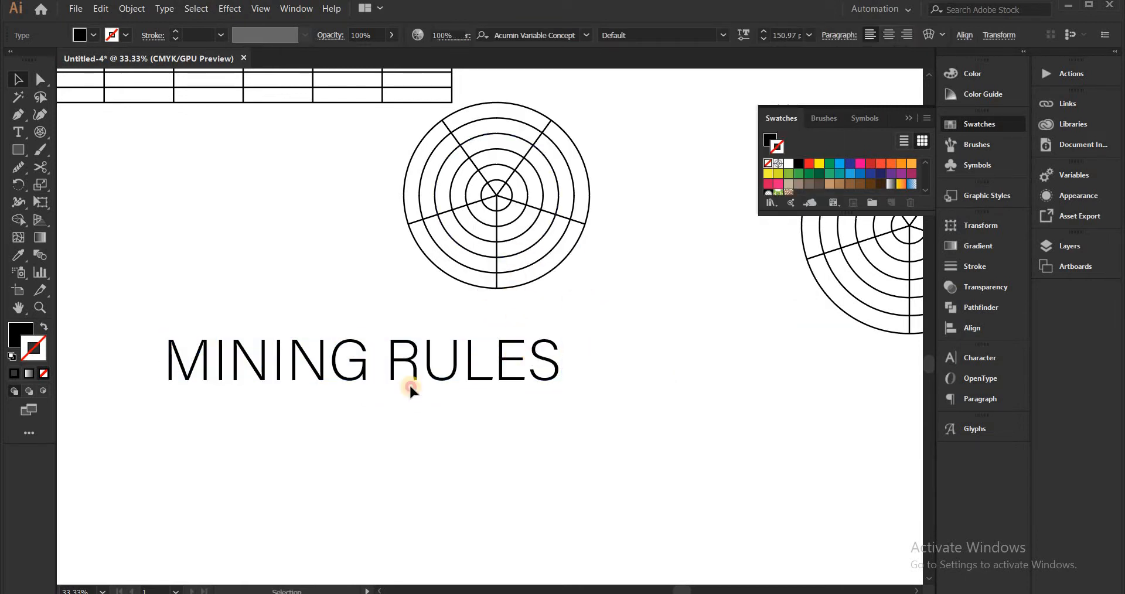
pyautogui.click(409, 383)
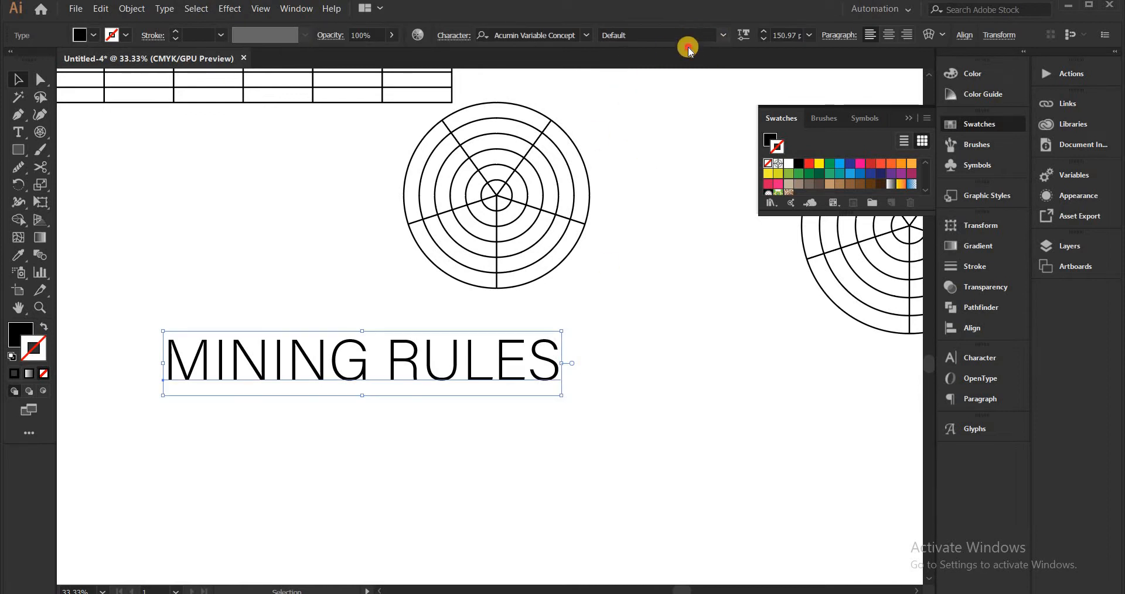
pyautogui.click(728, 36)
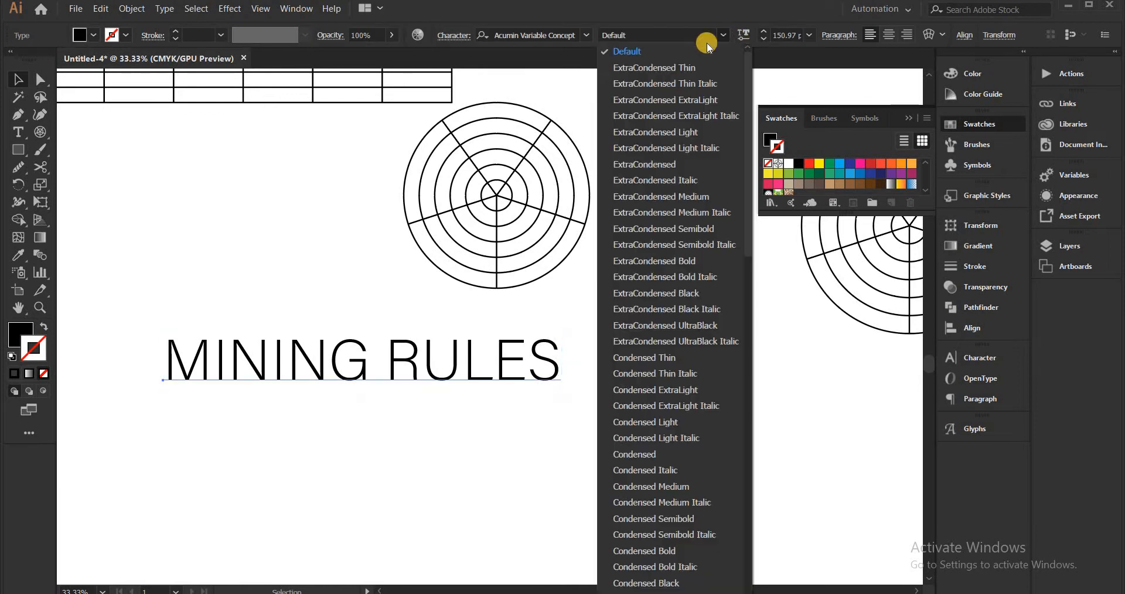
pyautogui.click(295, 324)
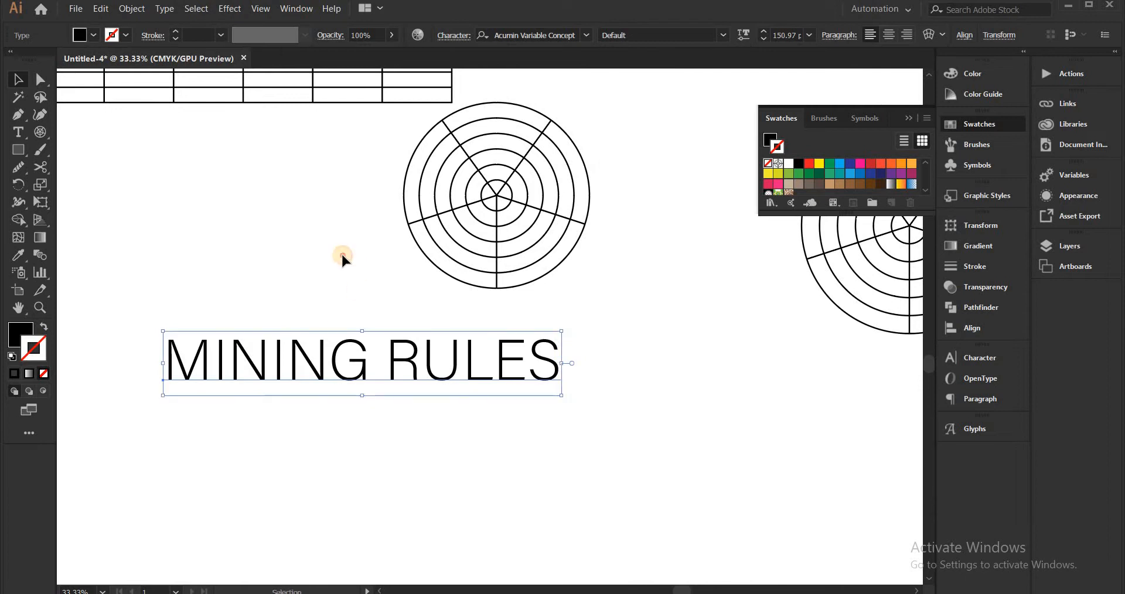
pyautogui.moveTo(342, 253); pyautogui.dragTo(440, 359)
pyautogui.click(594, 379)
# Change the MINING RULES text to the Poppins font in the Regular style.
pyautogui.click(335, 391)
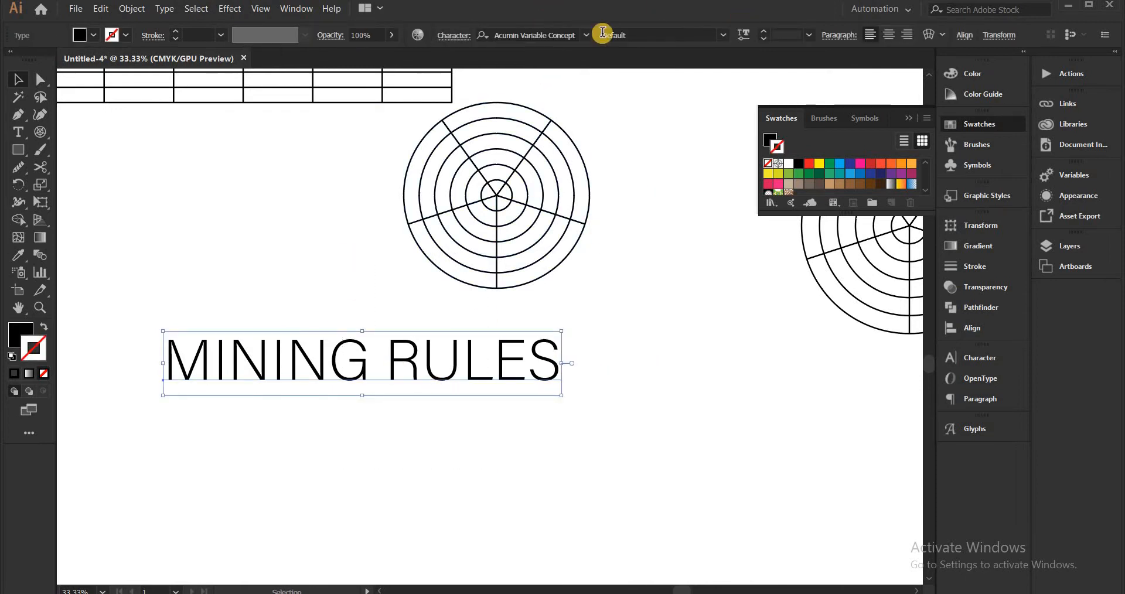
pyautogui.click(585, 35)
pyautogui.click(530, 289)
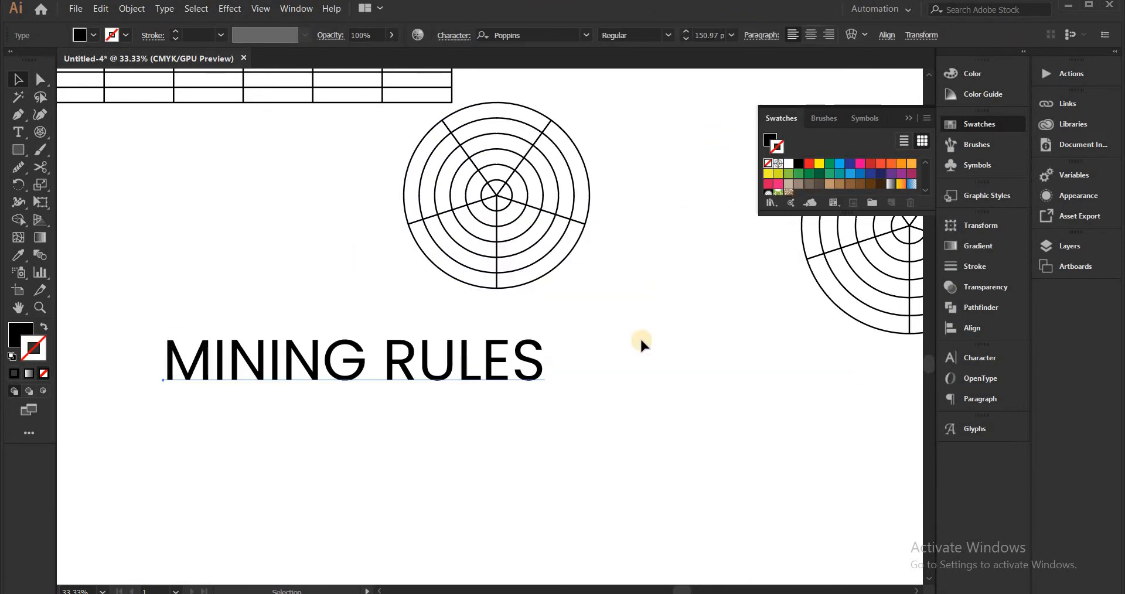
pyautogui.click(665, 41)
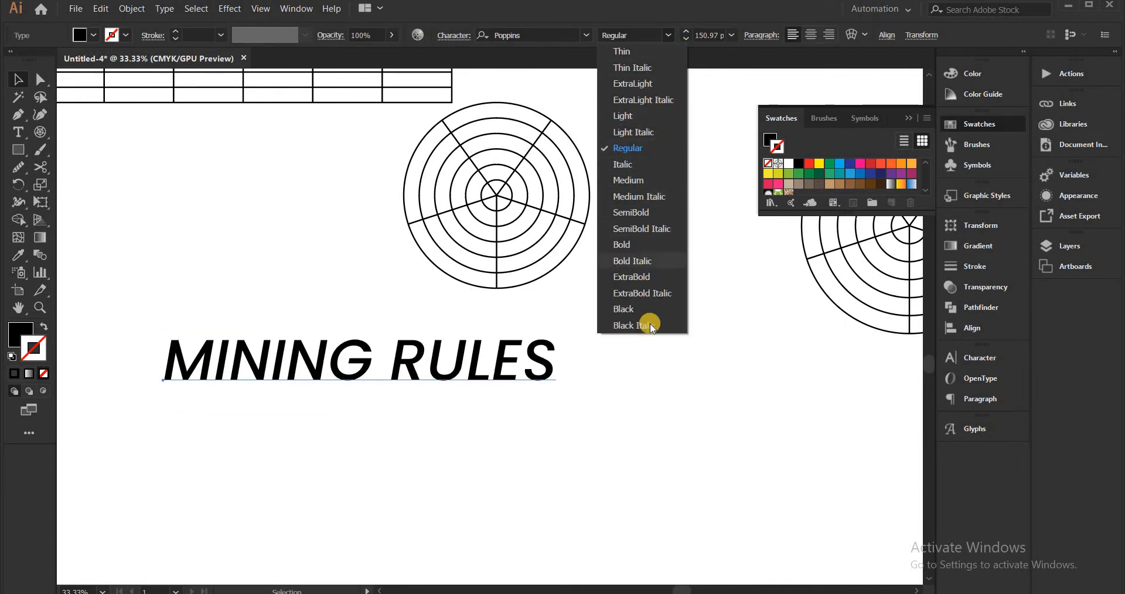
pyautogui.click(623, 147)
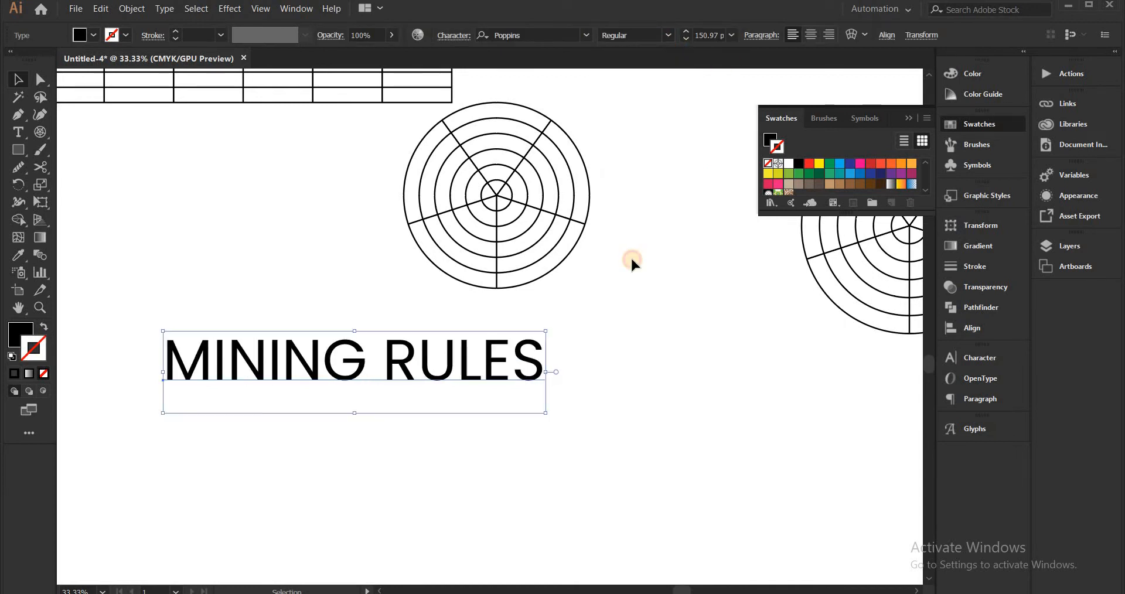
pyautogui.click(553, 415)
pyautogui.click(521, 378)
# Set the font size of the MINING RULES text to 150 pt and deselect it.
pyautogui.click(688, 31)
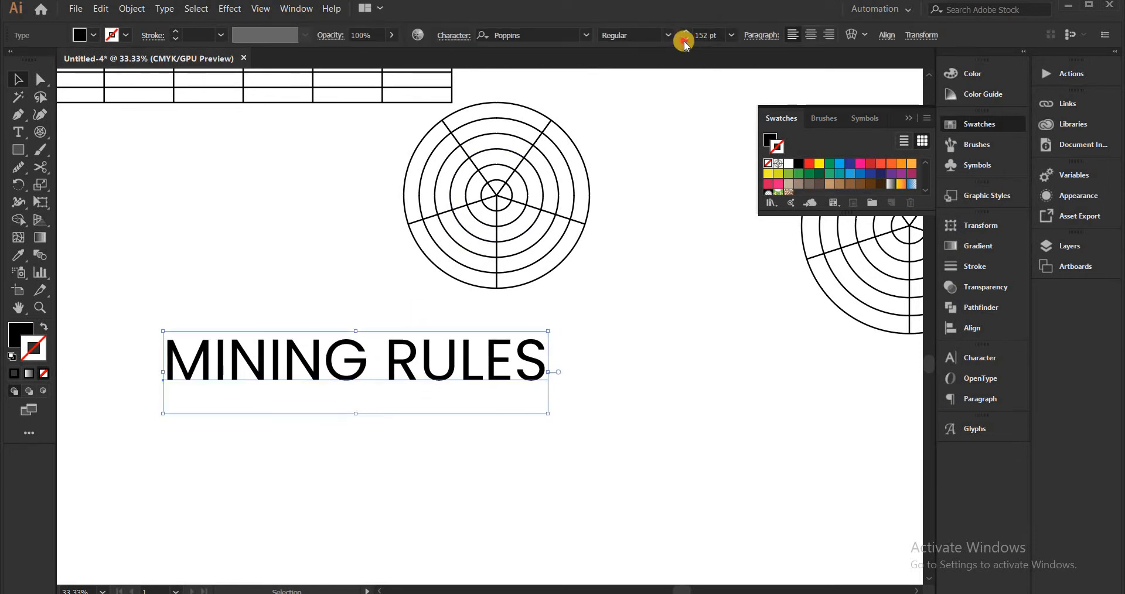
pyautogui.click(685, 41)
pyautogui.click(684, 41)
pyautogui.click(685, 32)
pyautogui.click(672, 213)
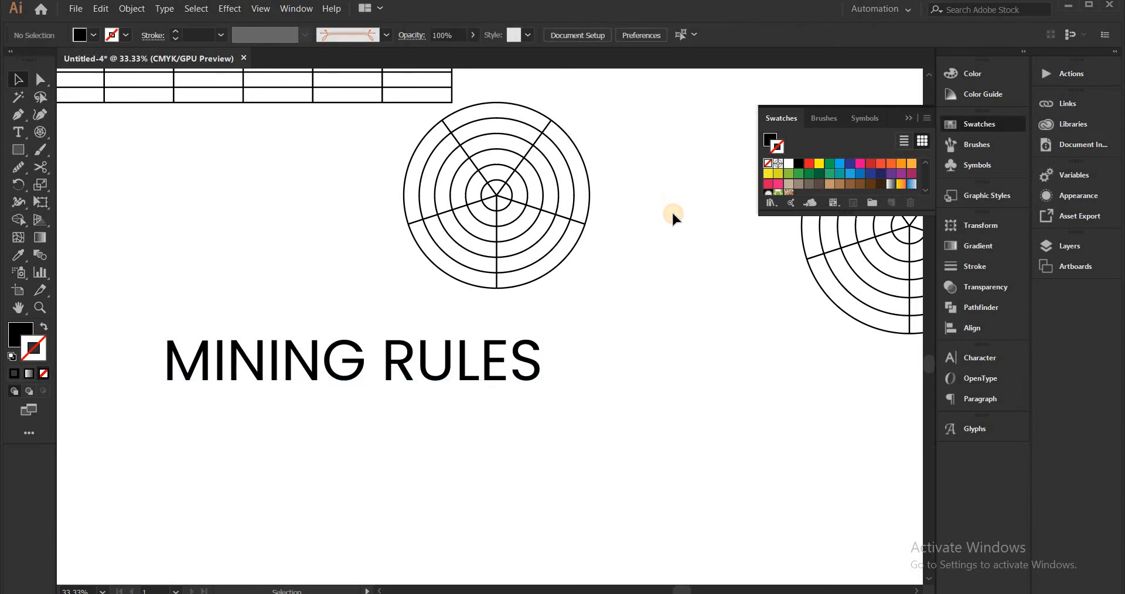
# Draw a circle about 628 px across below the polar grids and place it just below the end of the MINING RULES text.
pyautogui.moveTo(576, 338); pyautogui.dragTo(407, 219)
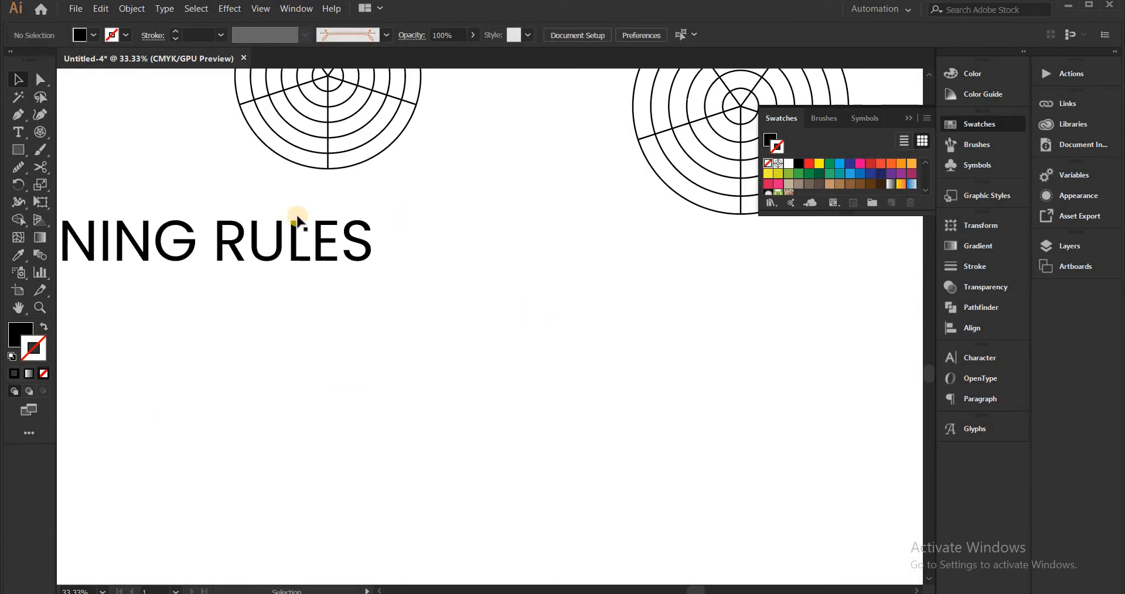
pyautogui.click(22, 131)
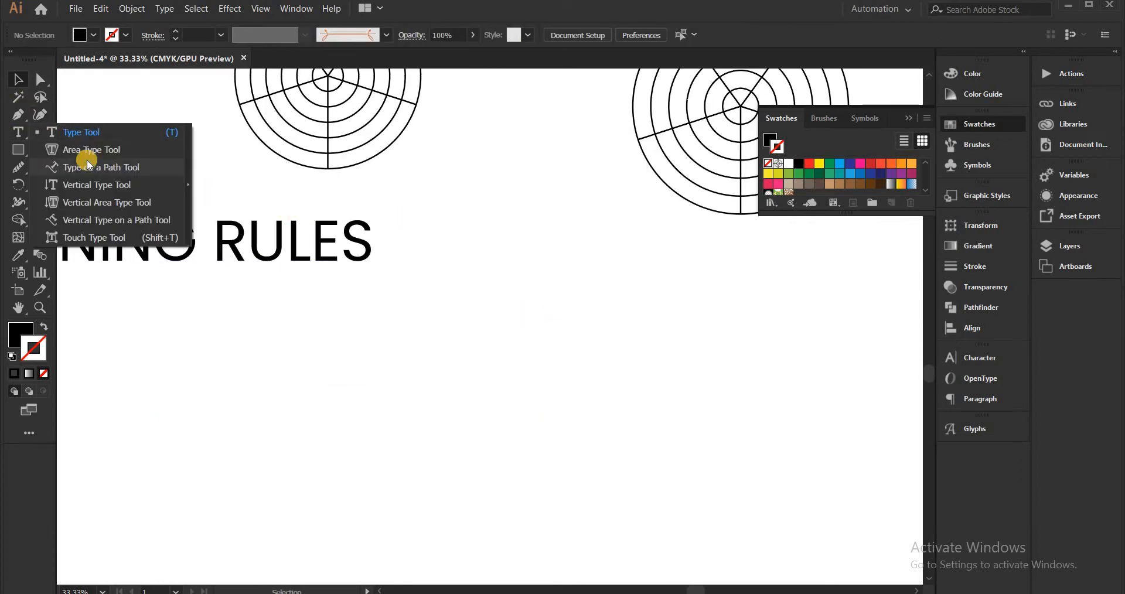
pyautogui.click(150, 153)
pyautogui.press('l')
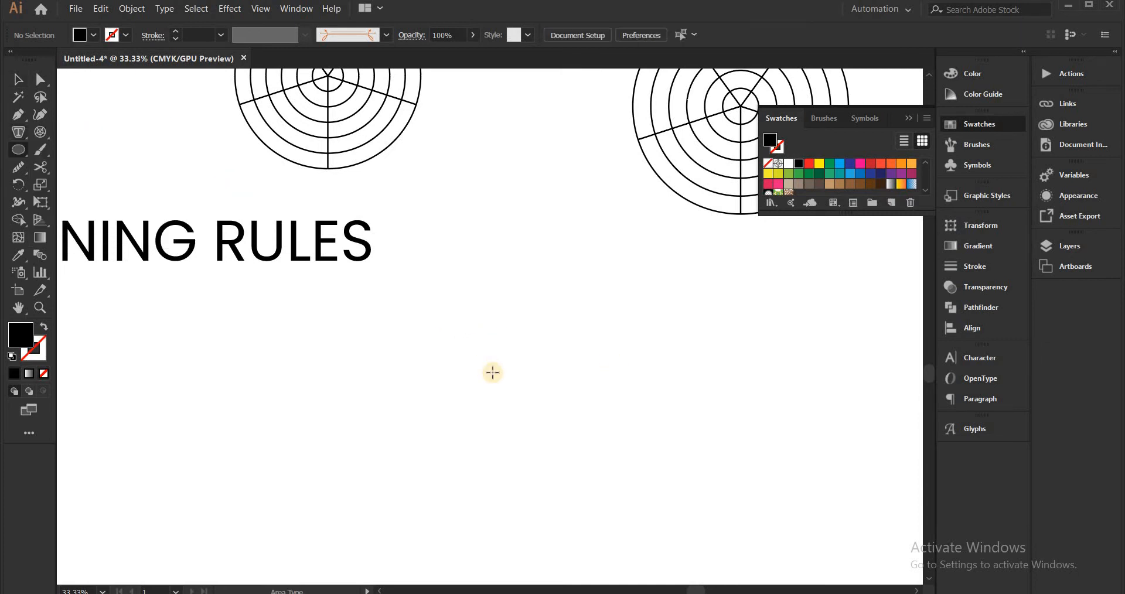
pyautogui.moveTo(432, 337); pyautogui.dragTo(589, 409)
pyautogui.press('v')
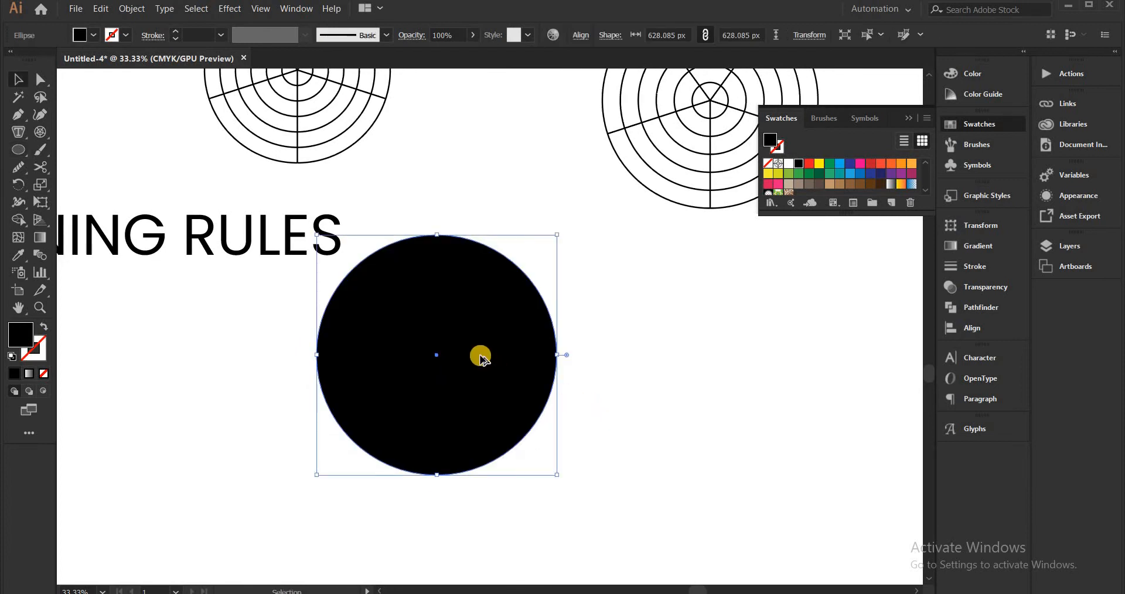
pyautogui.moveTo(484, 355); pyautogui.dragTo(590, 362)
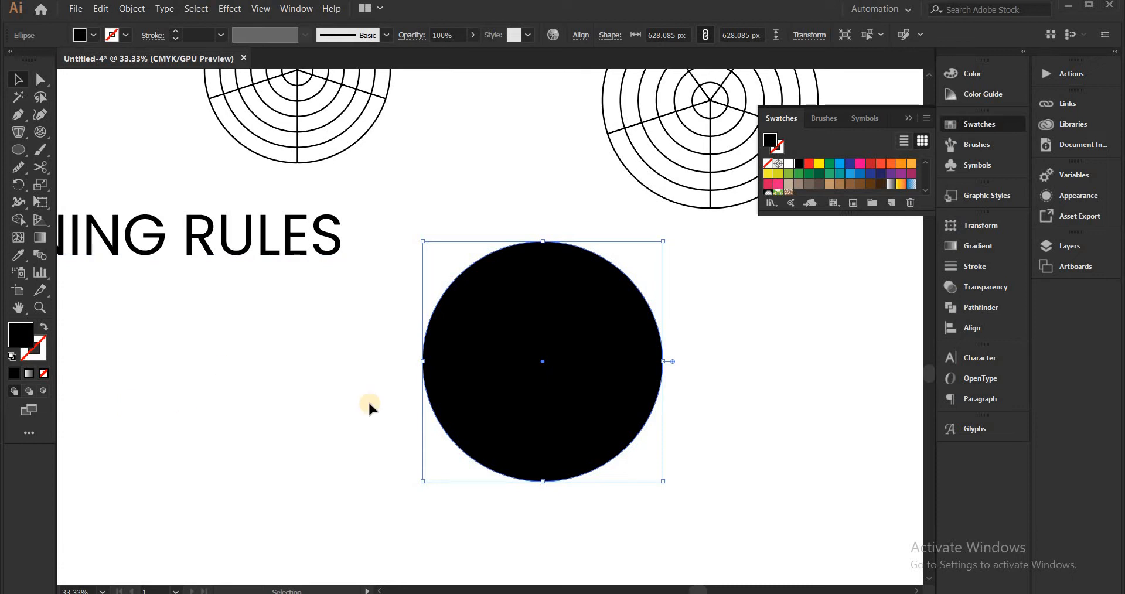
pyautogui.moveTo(653, 401); pyautogui.dragTo(572, 414)
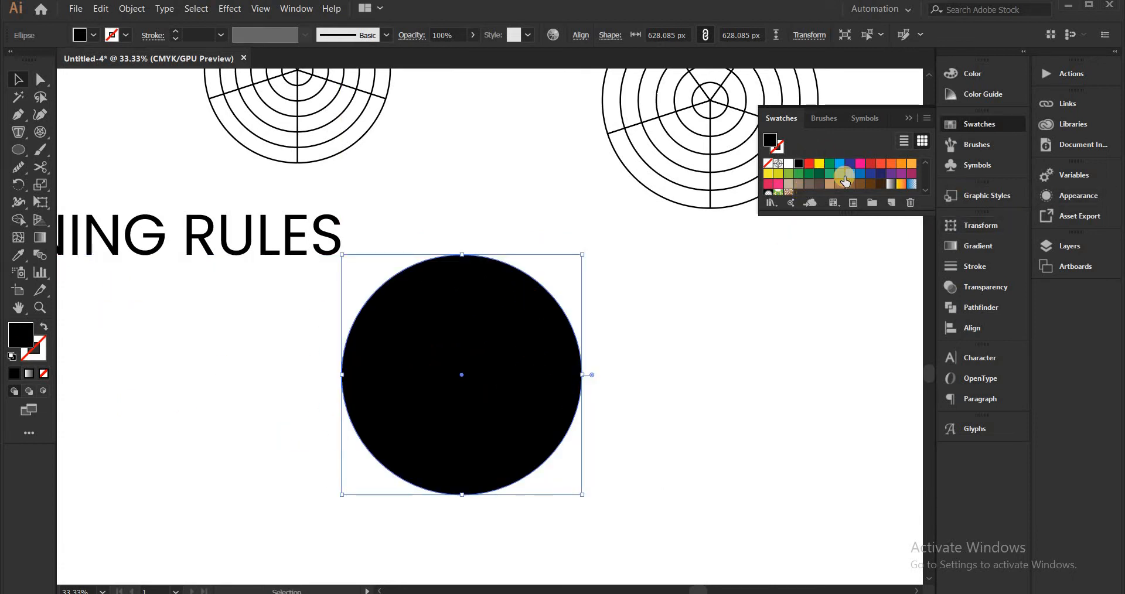
# Try red and yellow swatches as the circle's fill, ending with the red one.
pyautogui.click(810, 164)
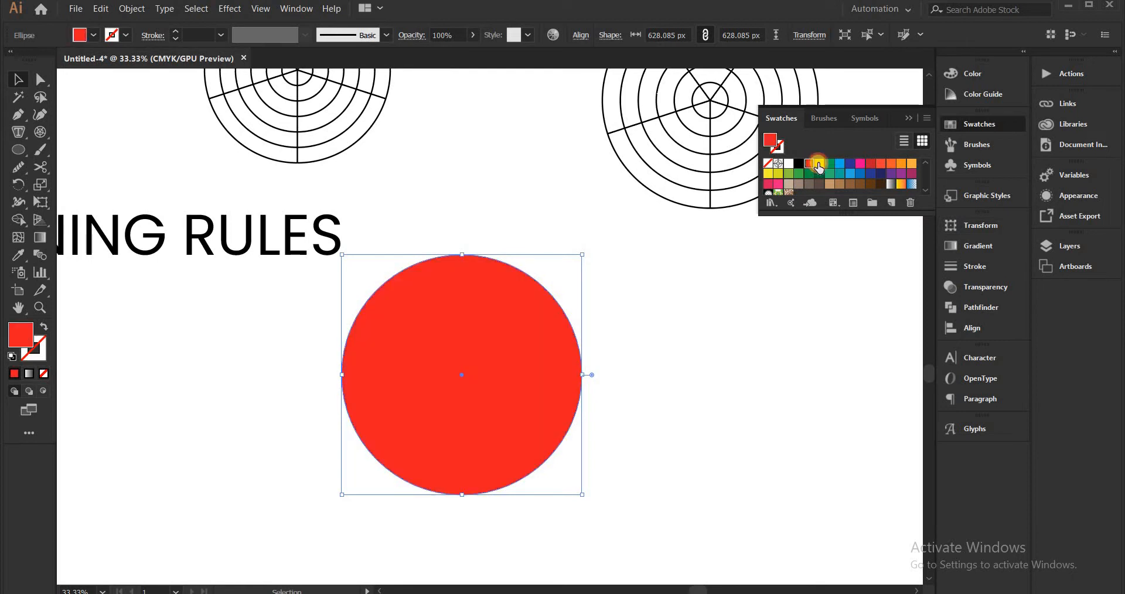
pyautogui.click(819, 164)
pyautogui.scroll(-2, 763, 352)
pyautogui.moveTo(711, 355); pyautogui.dragTo(411, 277)
pyautogui.scroll(1, 411, 276)
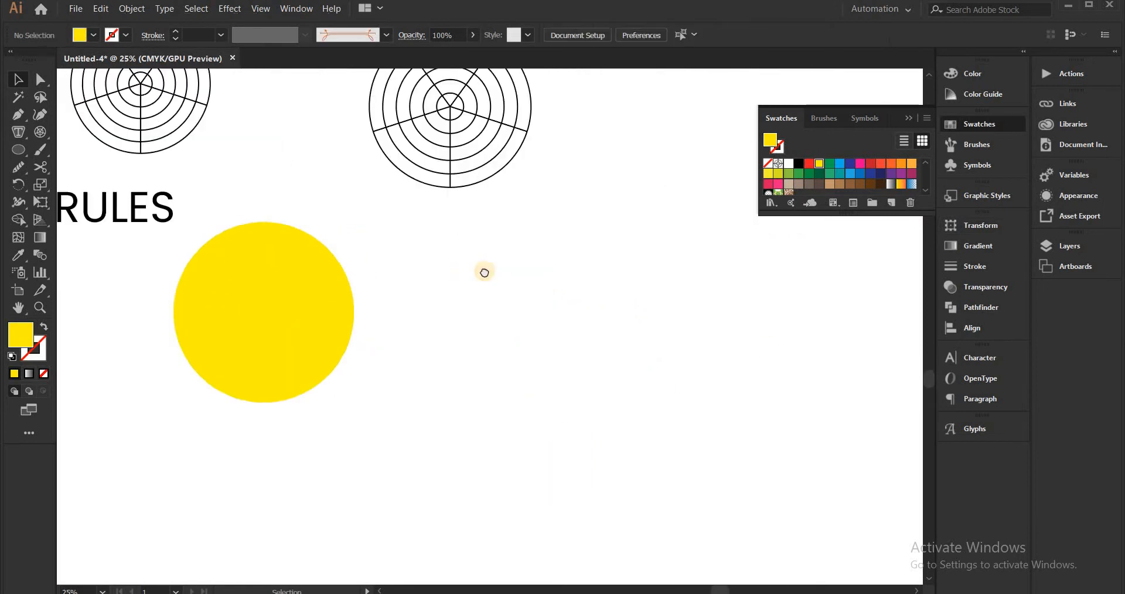
pyautogui.moveTo(484, 271); pyautogui.dragTo(677, 251)
pyautogui.click(811, 165)
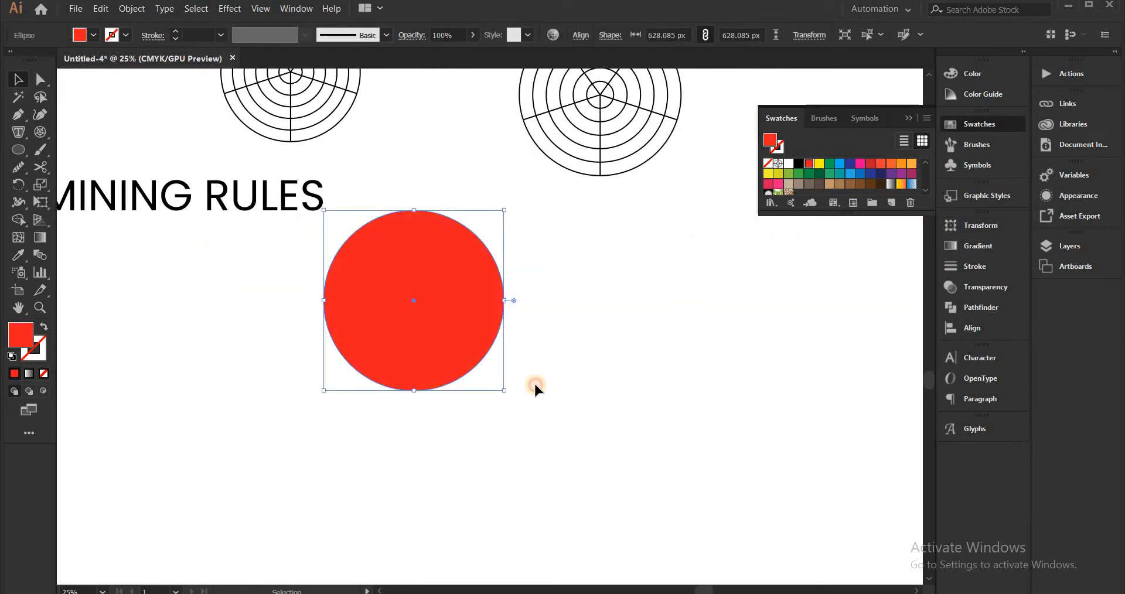
pyautogui.click(534, 384)
# Duplicate the red circle to its right, and copy the pair below to form a two-by-two arrangement.
pyautogui.moveTo(388, 296); pyautogui.dragTo(641, 130)
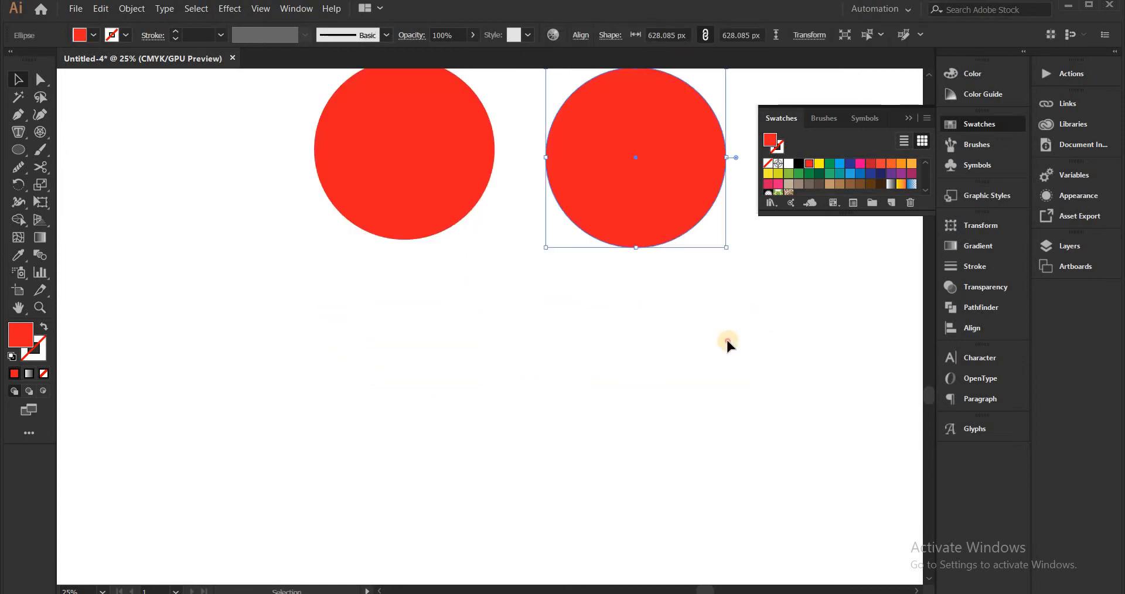
pyautogui.moveTo(733, 334); pyautogui.dragTo(390, 383)
pyautogui.scroll(-2, 615, 349)
pyautogui.moveTo(615, 349); pyautogui.dragTo(518, 384)
pyautogui.click(619, 403)
# Duplicate the rightmost column of two red circles to the right, making three columns of circles.
pyautogui.moveTo(538, 307); pyautogui.dragTo(622, 448)
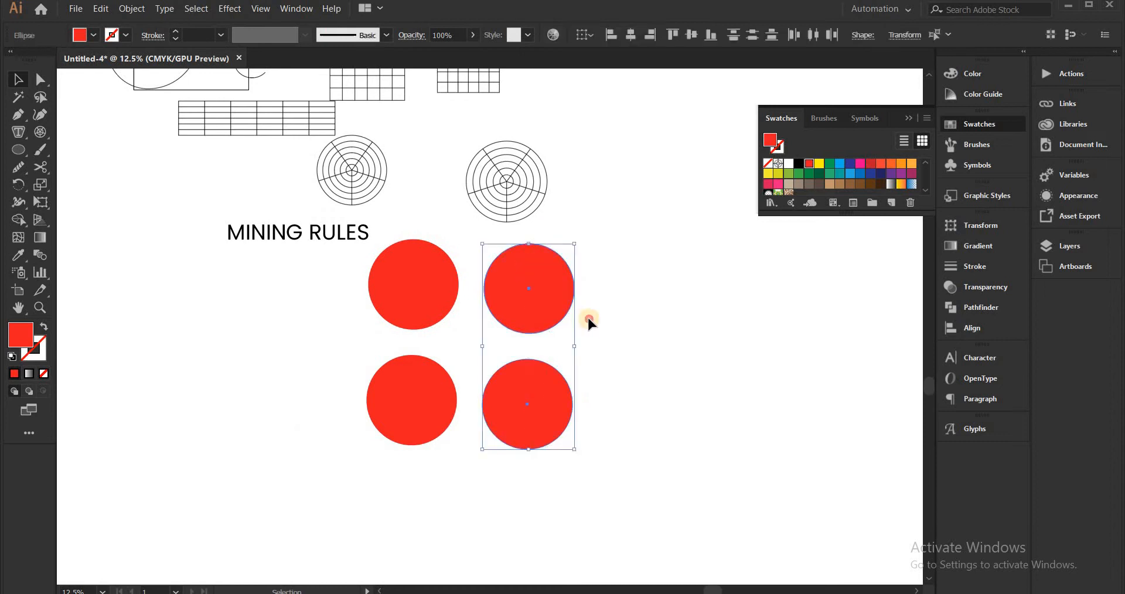
pyautogui.click(662, 319)
pyautogui.moveTo(464, 246); pyautogui.dragTo(630, 448)
pyautogui.moveTo(521, 290); pyautogui.dragTo(624, 294)
pyautogui.click(732, 271)
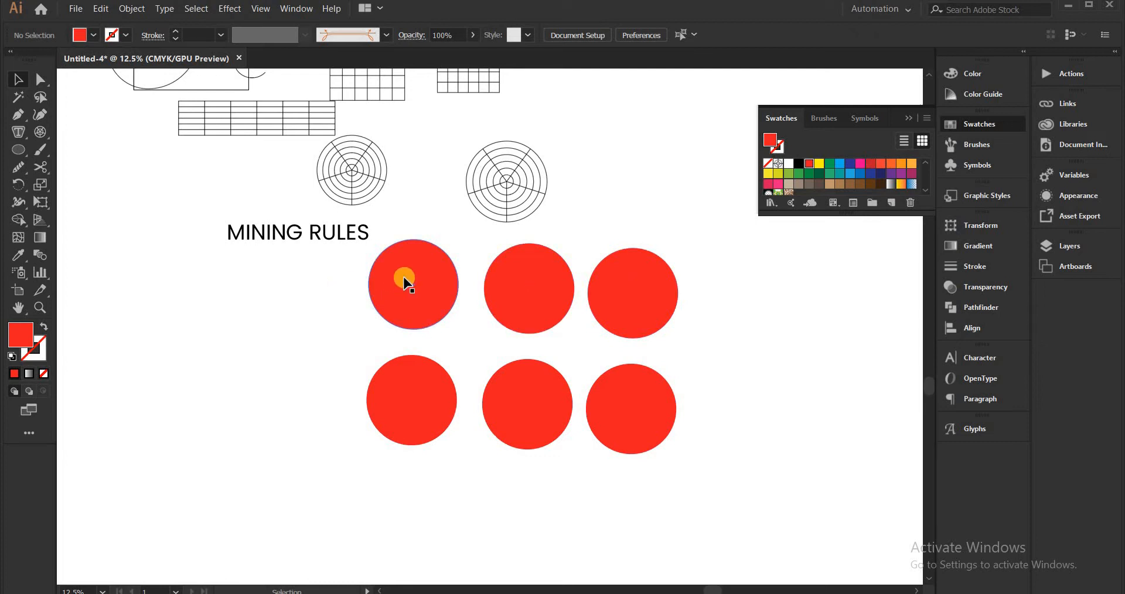
# Turn the upper-left red circle into a text area with the Area Type tool.
pyautogui.scroll(3, 405, 281)
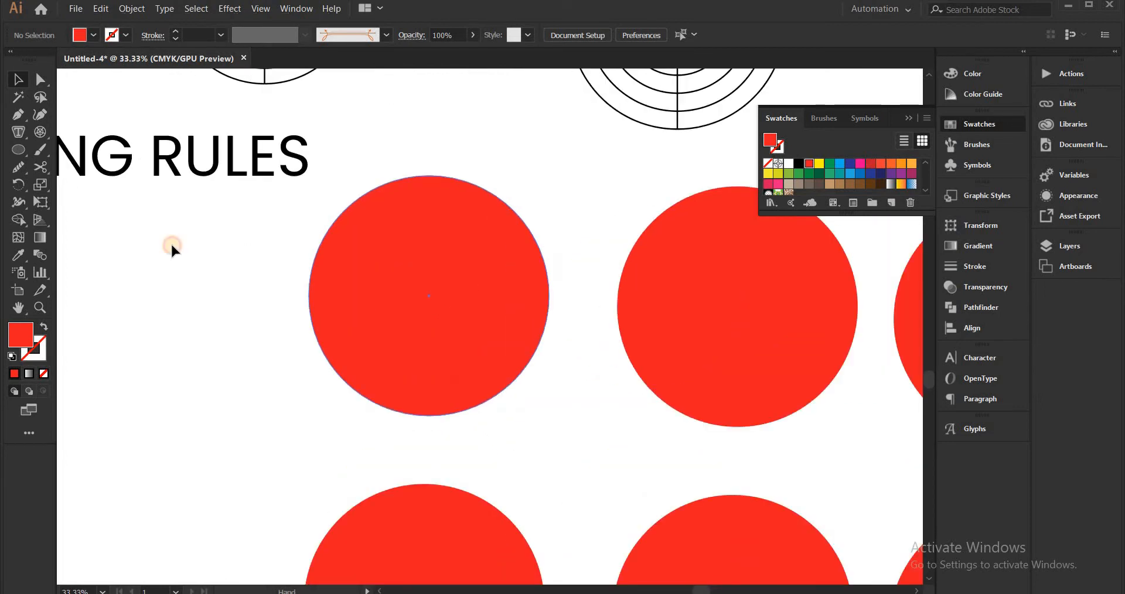
pyautogui.click(328, 256)
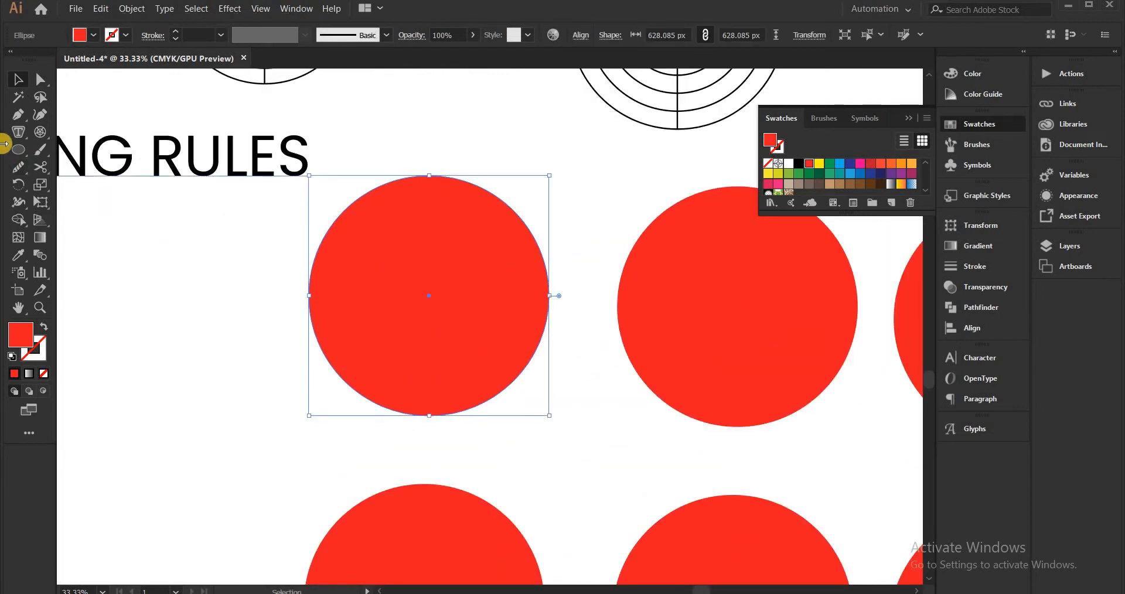
pyautogui.moveTo(15, 132); pyautogui.dragTo(105, 155)
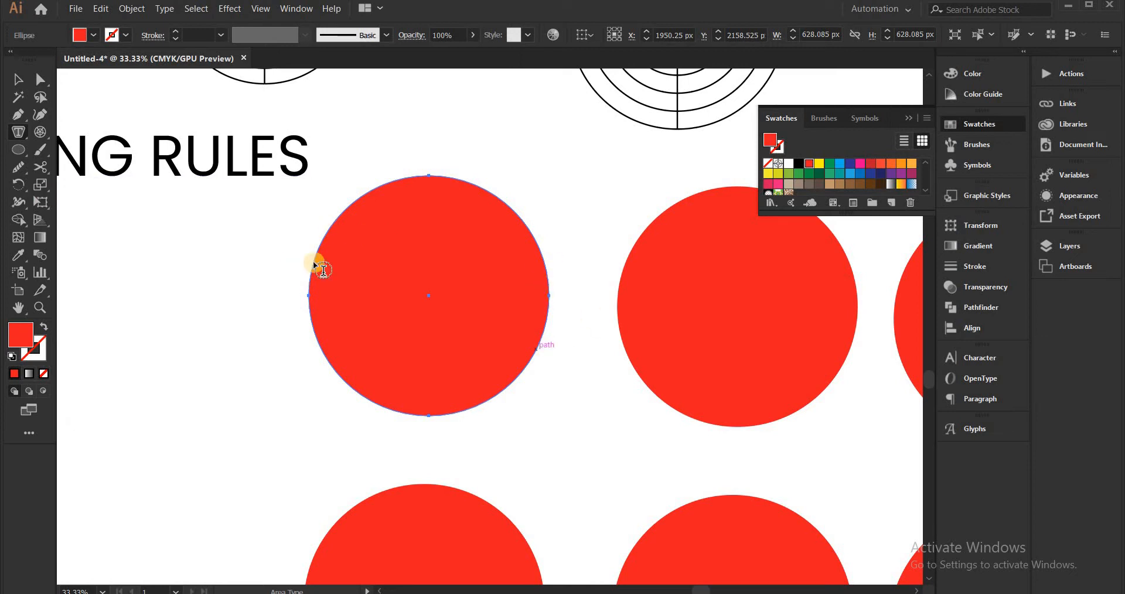
pyautogui.click(369, 201)
pyautogui.click(706, 322)
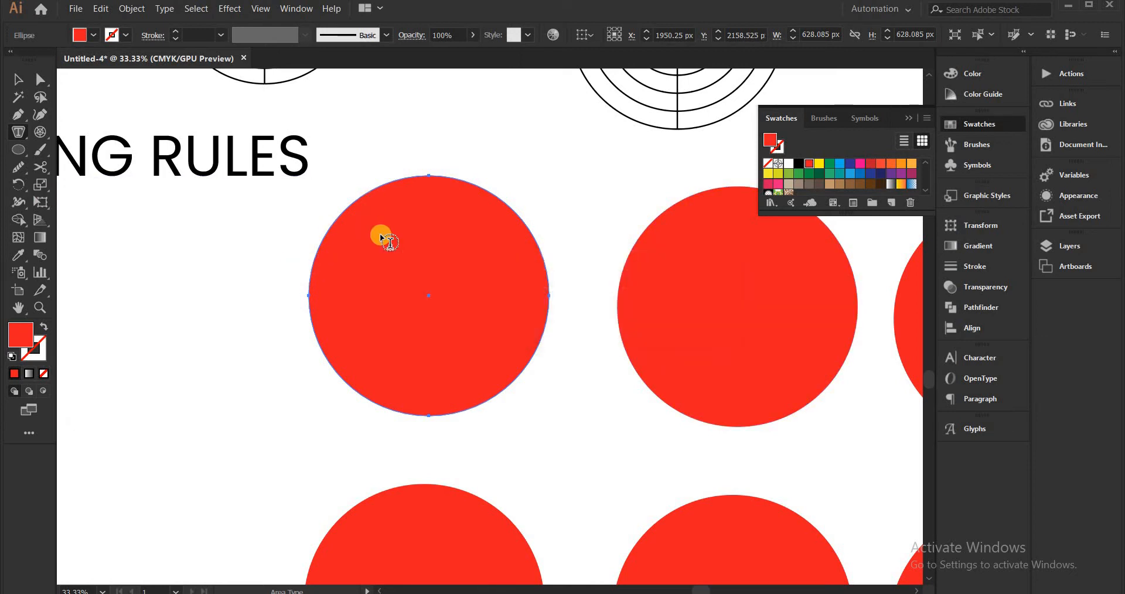
pyautogui.click(350, 207)
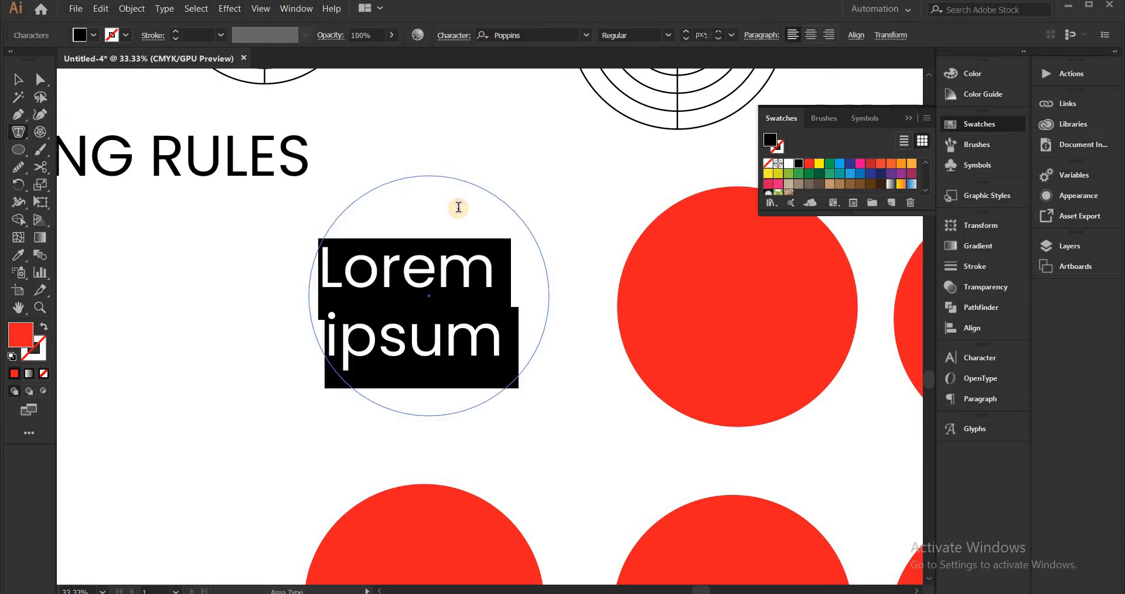
# Replace the placeholder text inside the circle with "MINNG RULES", switching the input language to English, and finish text editing.
pyautogui.write('ـئـ')
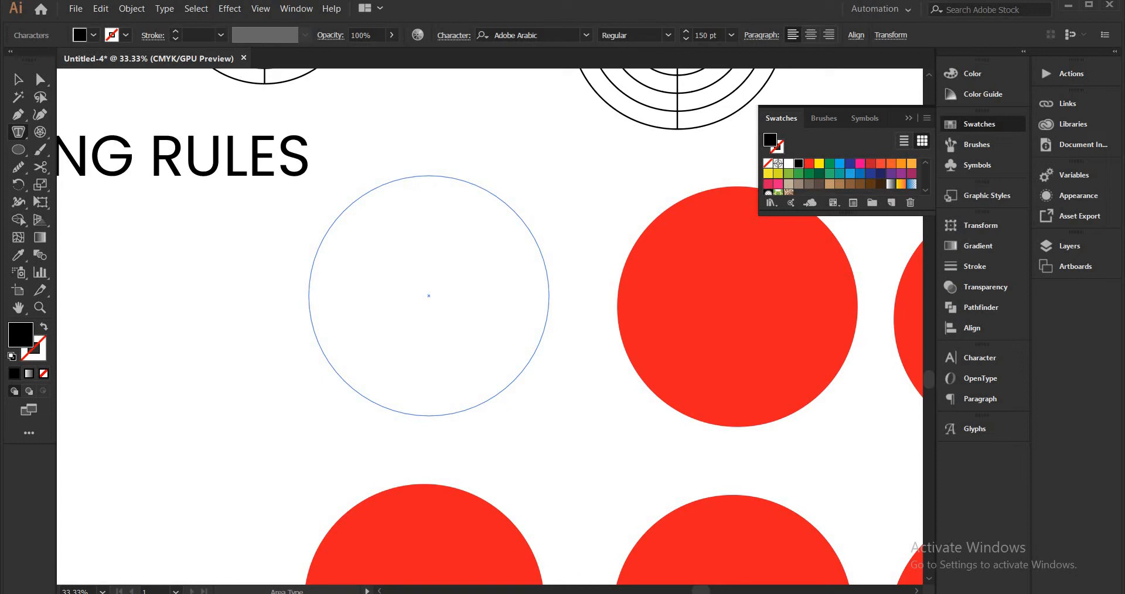
pyautogui.click(769, 593)
pyautogui.click(772, 574)
pyautogui.write('MINN')
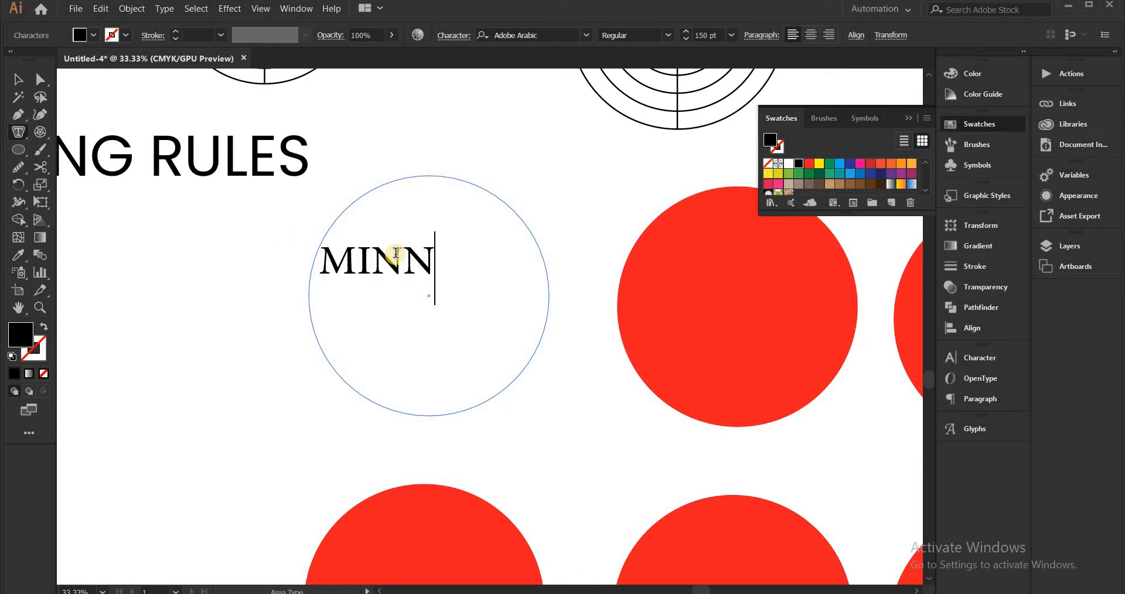
pyautogui.write('G RULES')
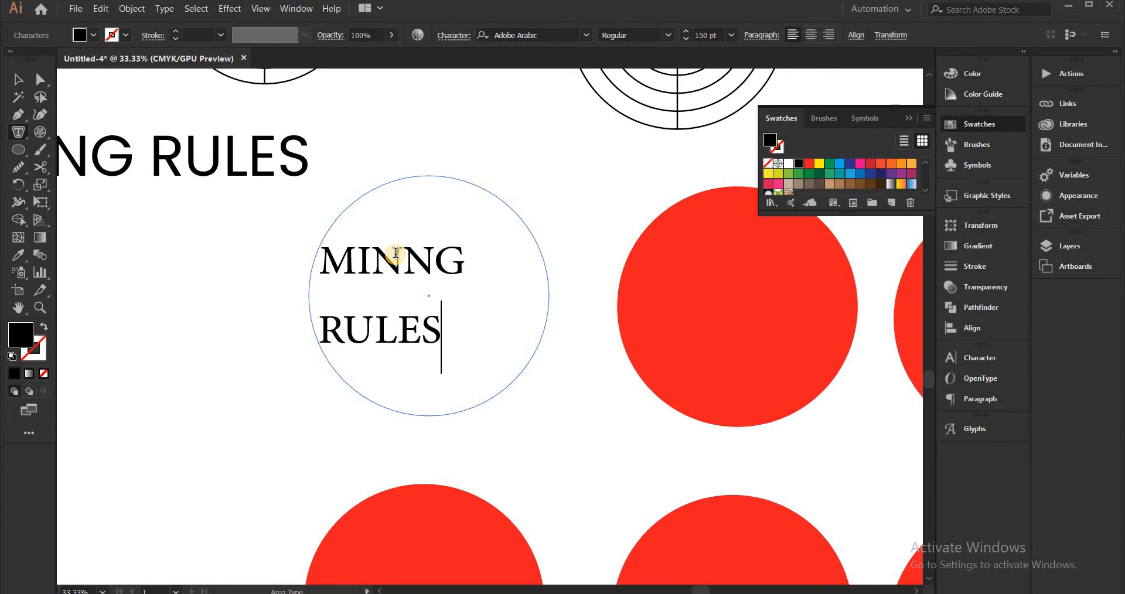
pyautogui.click(12, 77)
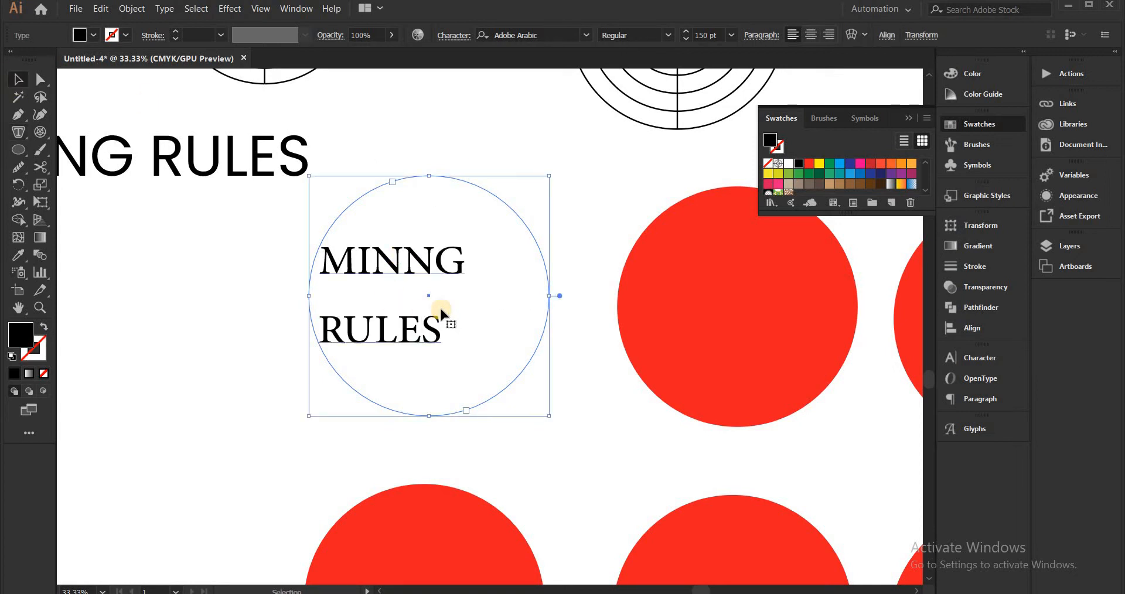
# Turn the red circle beside the MINNG RULES text into a text path with Type on a Path, and enter MINING RULES along it.
pyautogui.click(700, 309)
pyautogui.moveTo(711, 309); pyautogui.dragTo(418, 264)
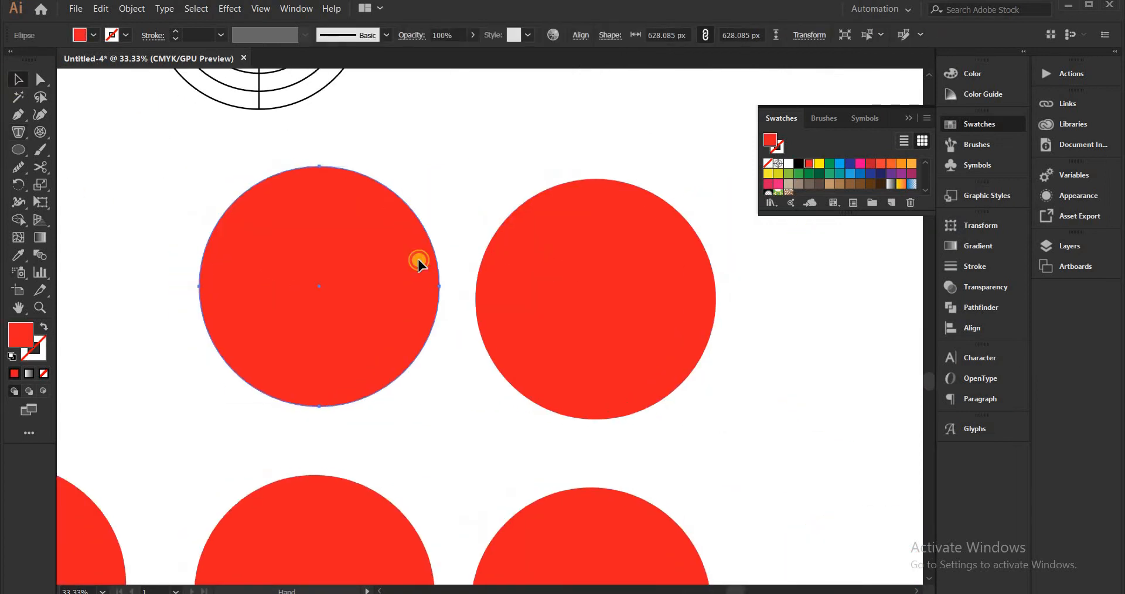
pyautogui.click(18, 133)
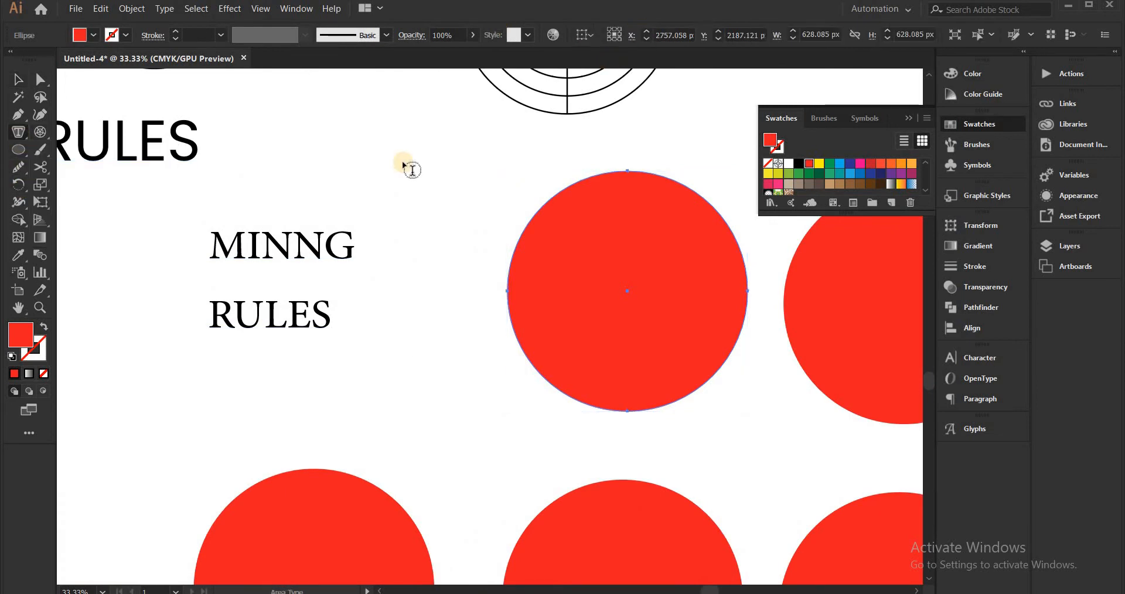
pyautogui.moveTo(18, 132); pyautogui.dragTo(87, 159)
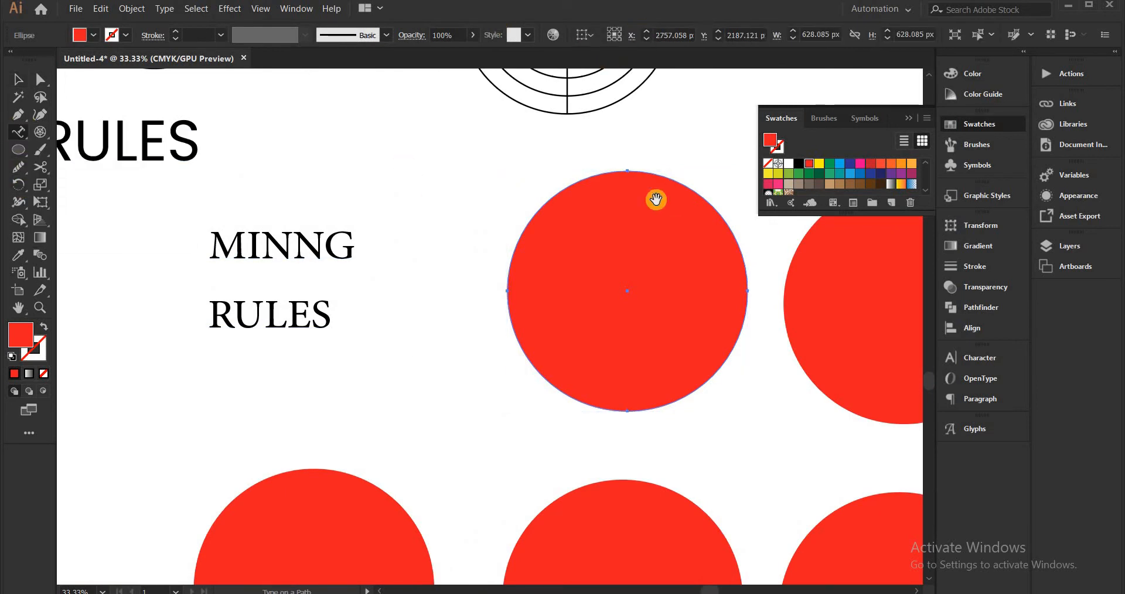
pyautogui.moveTo(655, 200); pyautogui.dragTo(464, 188)
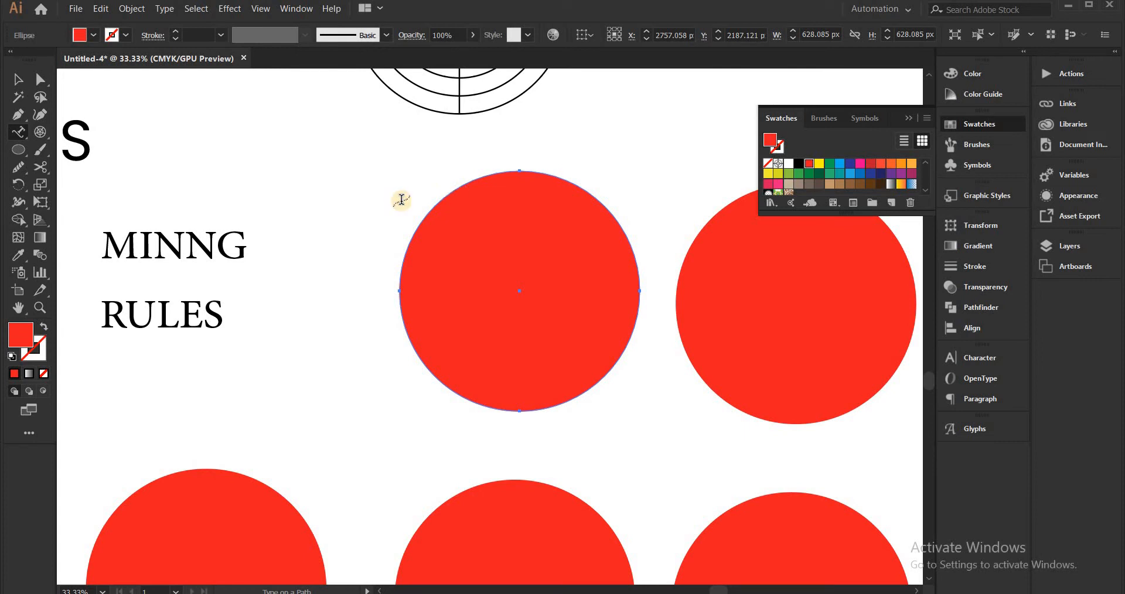
pyautogui.click(438, 205)
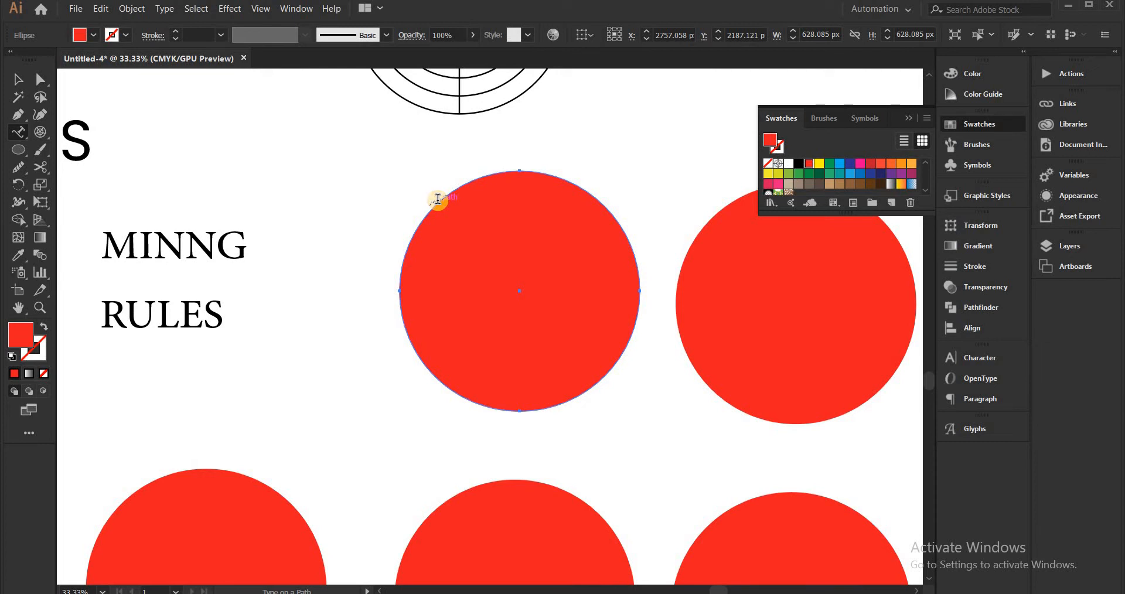
pyautogui.click(439, 200)
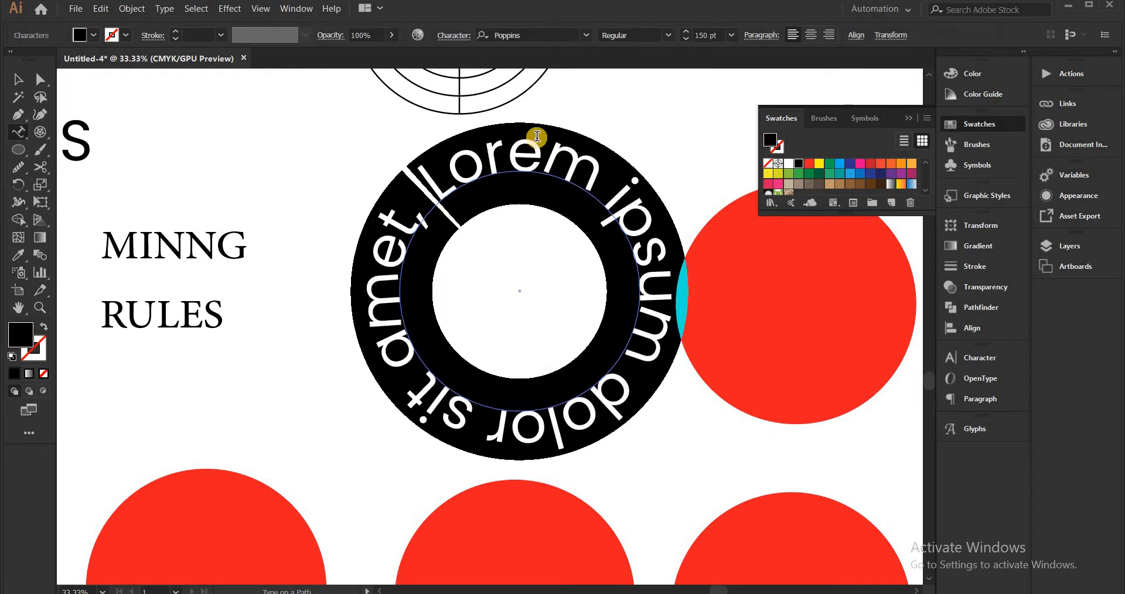
pyautogui.write('MININ')
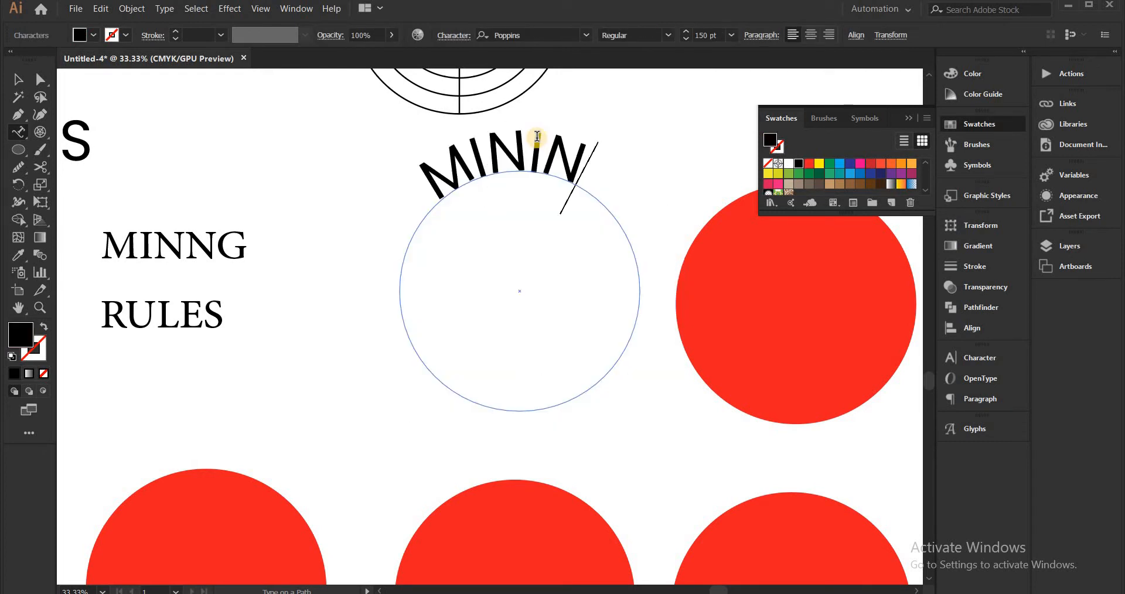
pyautogui.write('G RULES')
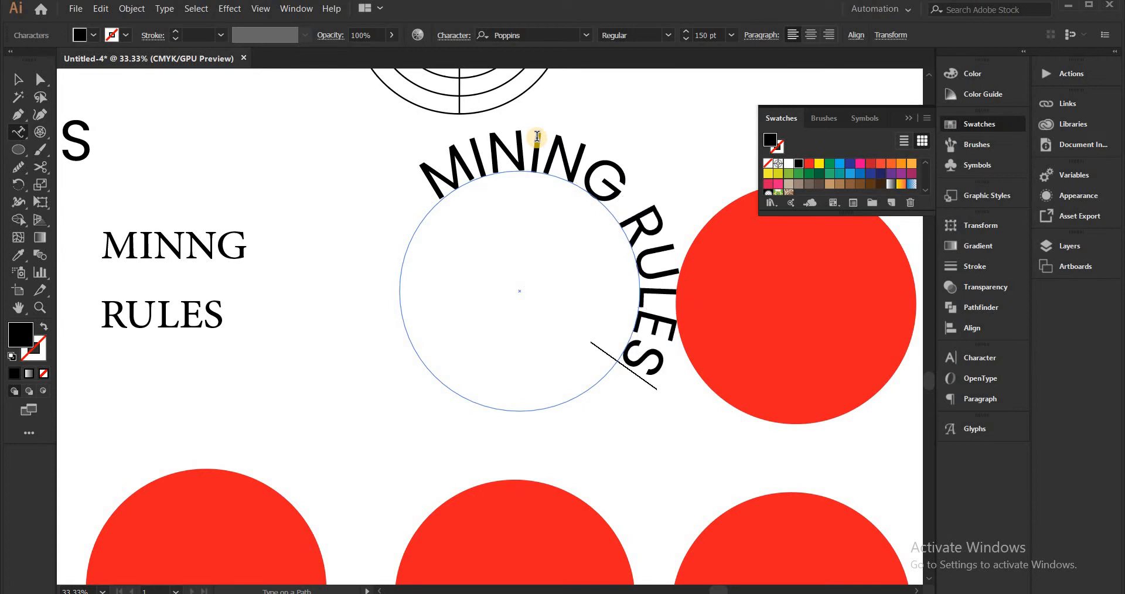
# Finish editing the path text and move the adjacent red circle farther right, clear of the lettering.
pyautogui.click(17, 79)
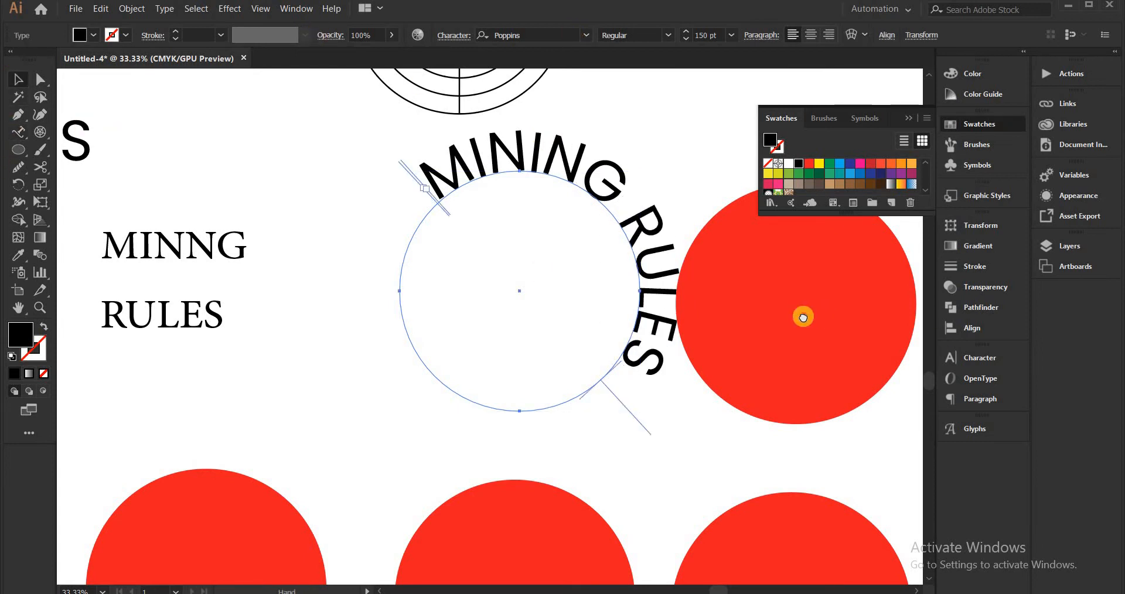
pyautogui.moveTo(803, 317); pyautogui.dragTo(643, 297)
pyautogui.moveTo(539, 300); pyautogui.dragTo(613, 298)
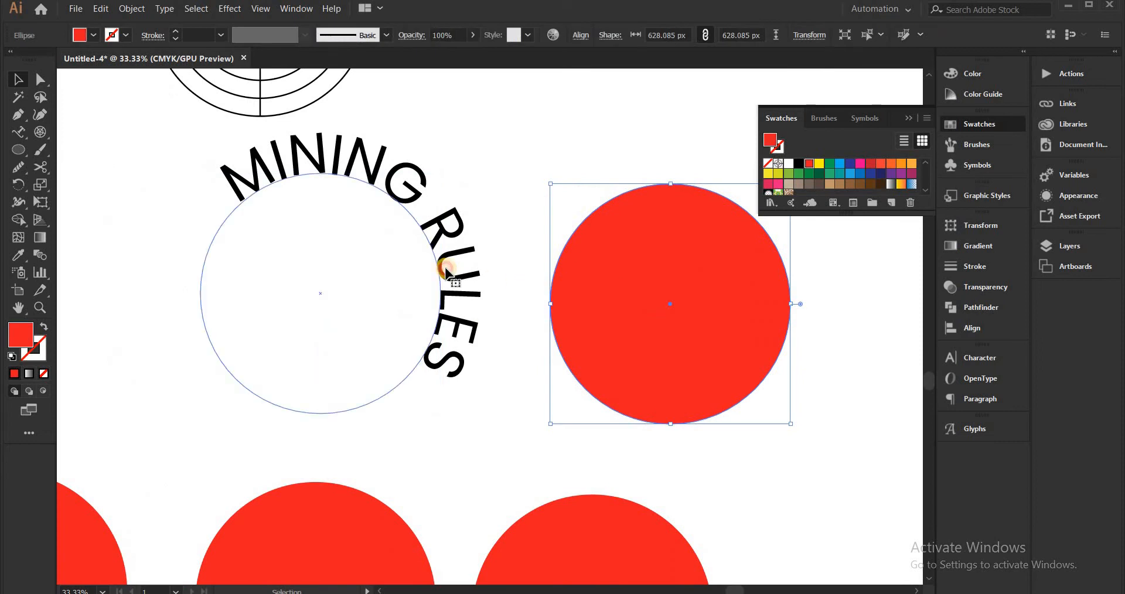
# Select the MINING RULES text on the circle and set its font size to 120 pt.
pyautogui.click(445, 270)
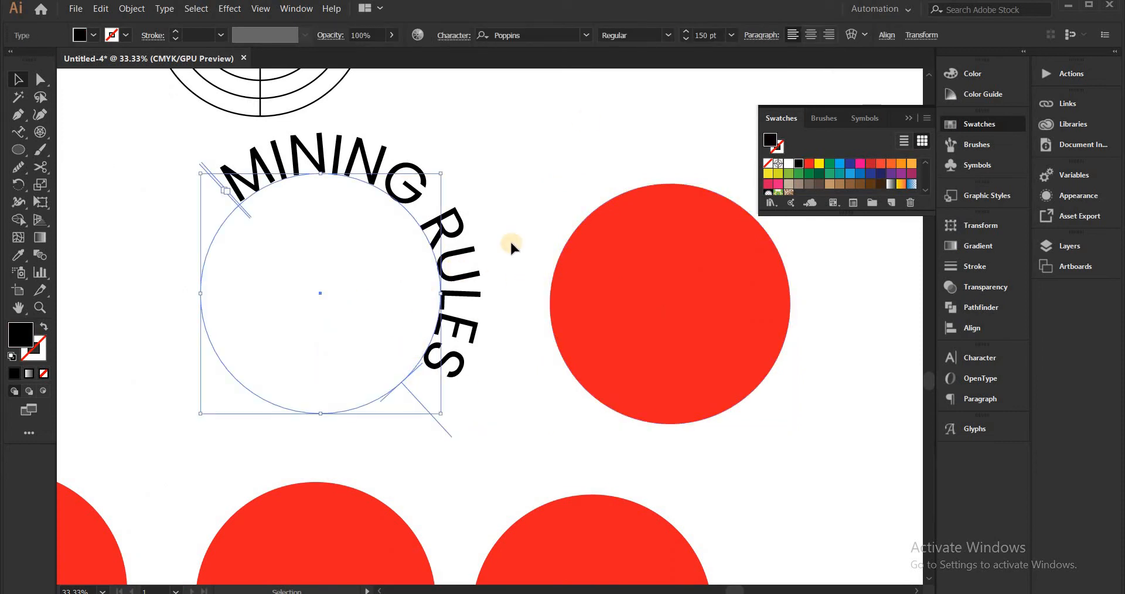
pyautogui.scroll(-10, 698, 34)
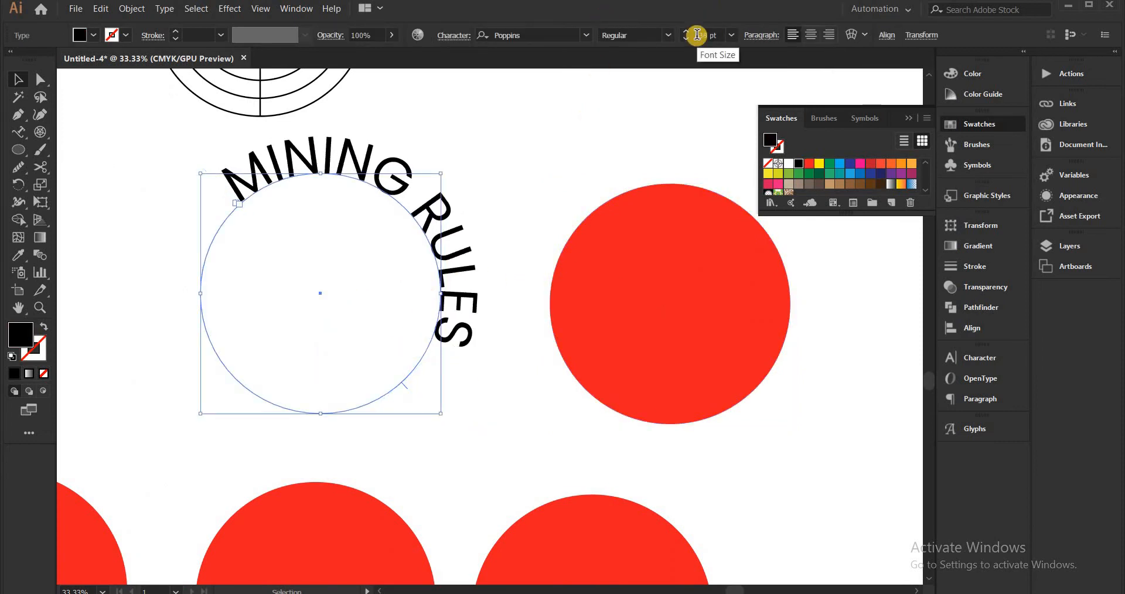
pyautogui.scroll(3, 705, 35)
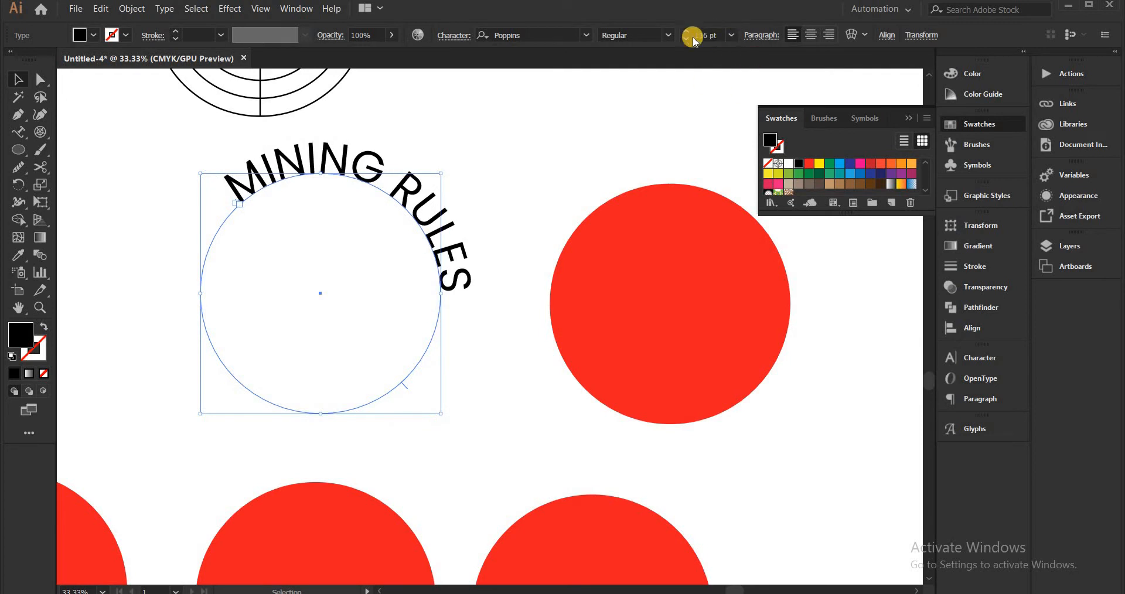
# Slide MINING RULES along its circular path so it curves along the inside of the lower half, and deselect it.
pyautogui.click(440, 296)
pyautogui.click(384, 400)
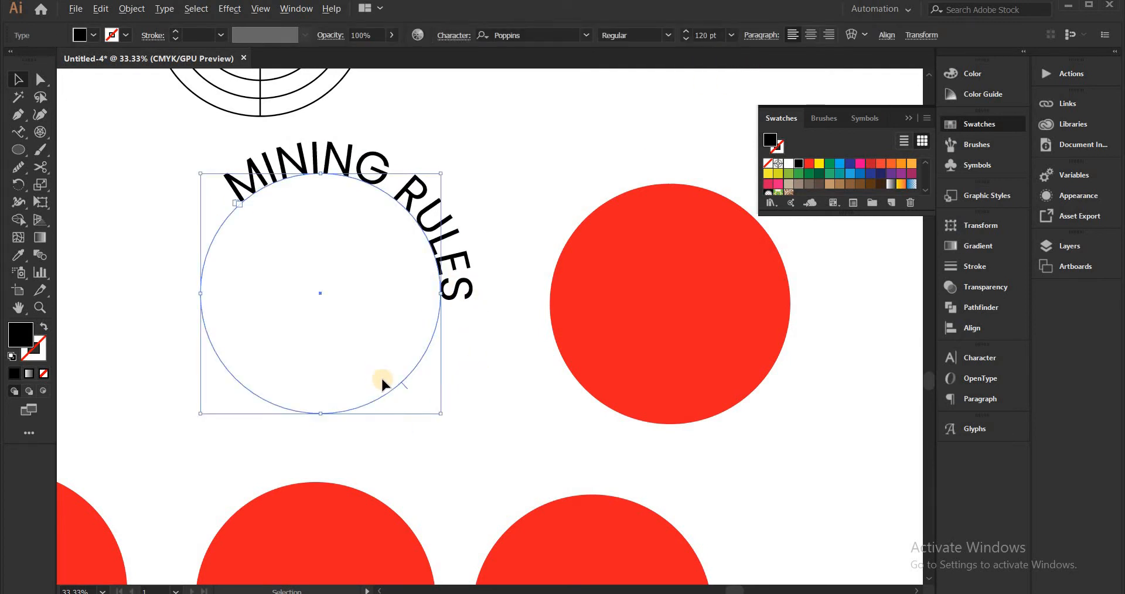
pyautogui.scroll(1, 382, 379)
pyautogui.moveTo(420, 396); pyautogui.dragTo(469, 451)
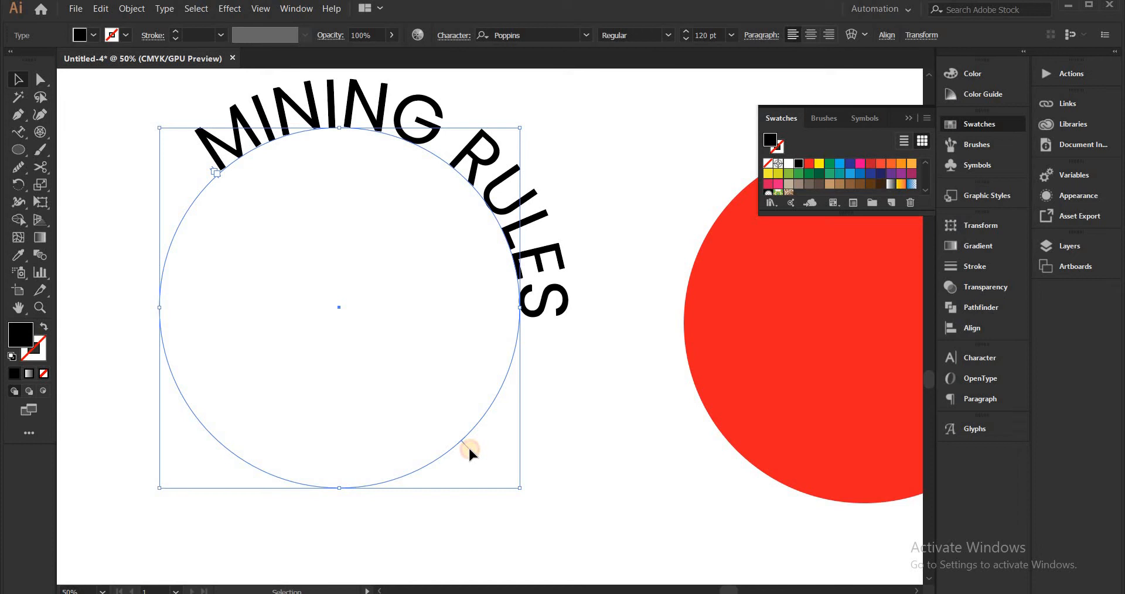
pyautogui.moveTo(469, 445); pyautogui.dragTo(434, 294)
pyautogui.scroll(-3, 508, 310)
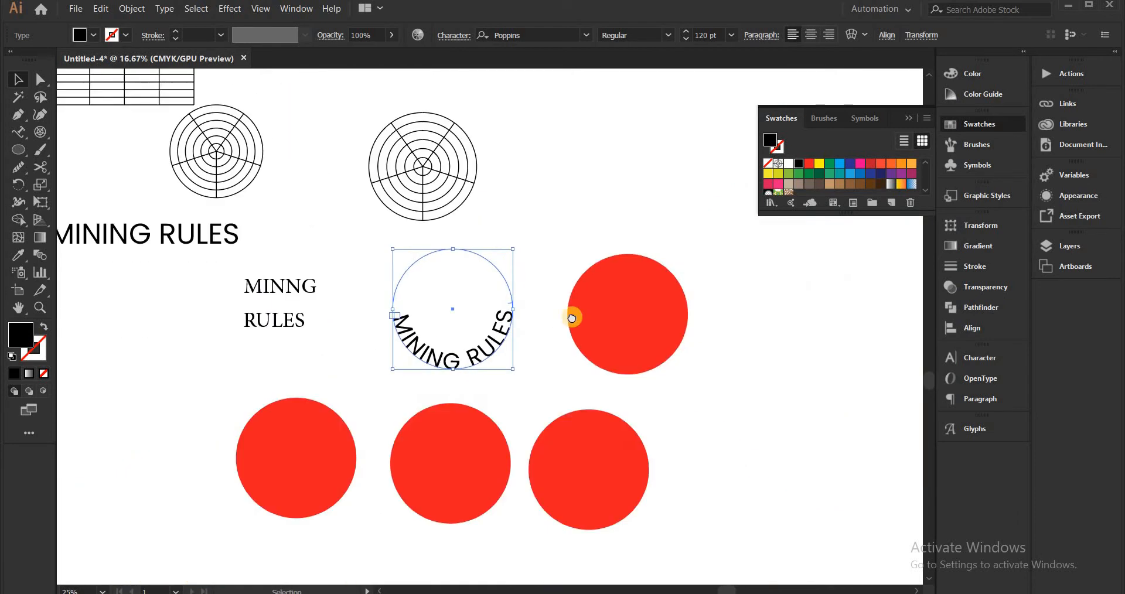
pyautogui.moveTo(572, 319); pyautogui.dragTo(444, 357)
pyautogui.click(418, 294)
# Place the vertical text MINING RULES over the upper-right red circle with the Vertical Type tool.
pyautogui.scroll(1, 418, 294)
pyautogui.moveTo(548, 368); pyautogui.dragTo(518, 366)
pyautogui.click(503, 357)
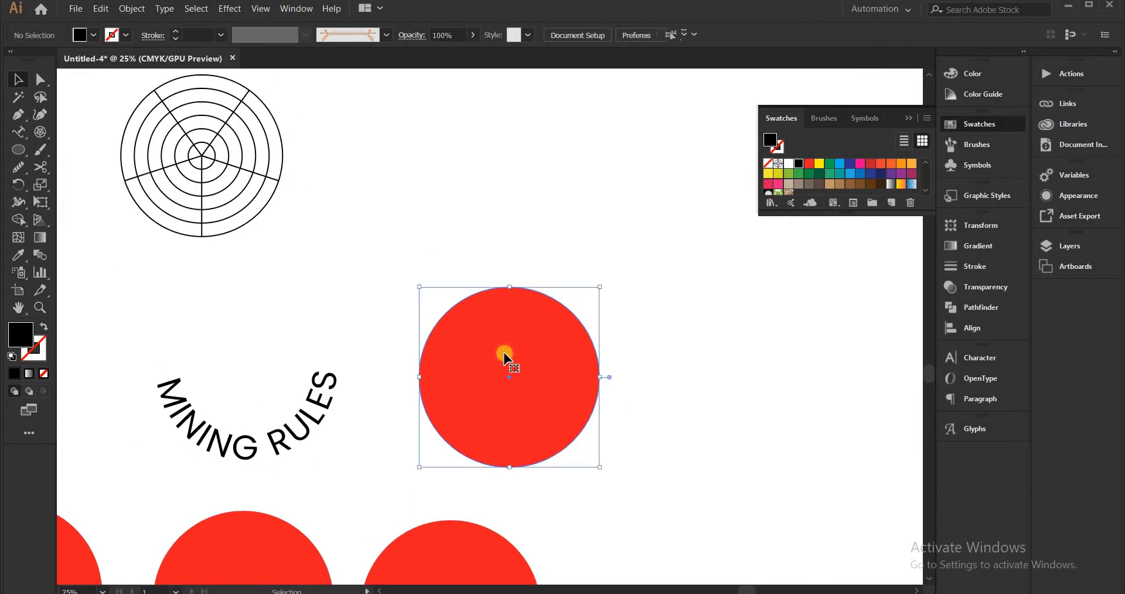
pyautogui.rightClick(31, 130)
pyautogui.rightClick(19, 132)
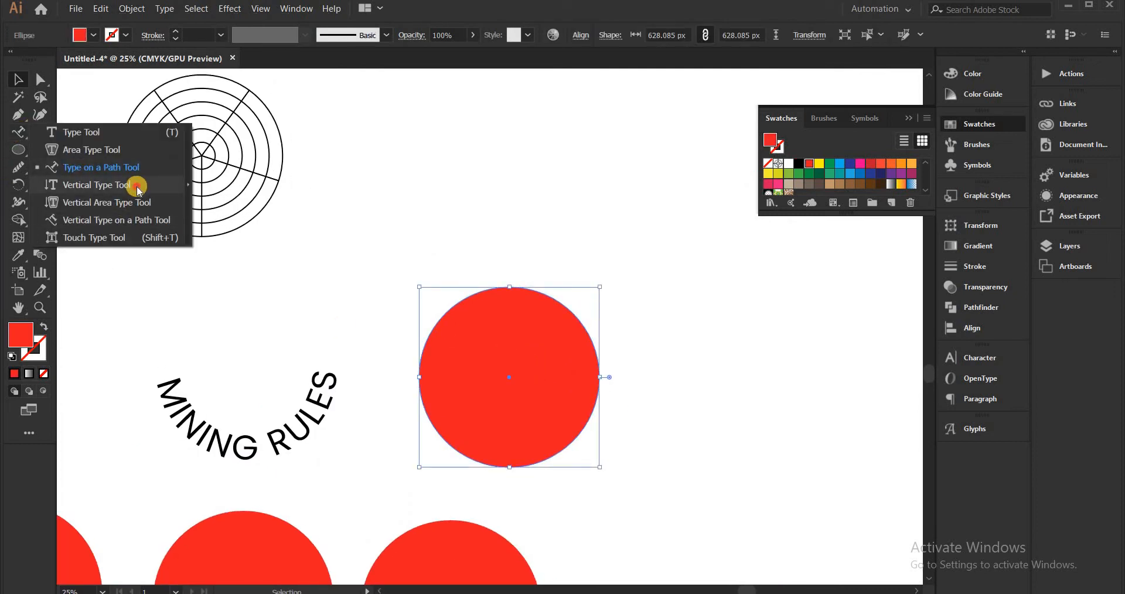
pyautogui.click(136, 185)
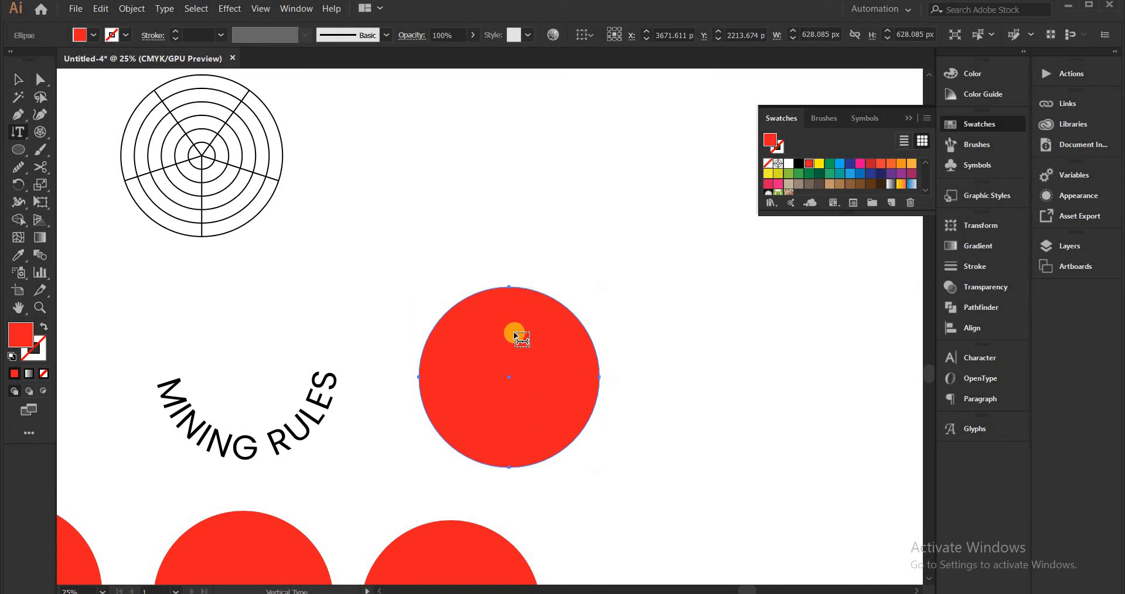
pyautogui.click(482, 361)
pyautogui.hotkey('ctrl', 'z')
pyautogui.click(502, 302)
pyautogui.write('MINING')
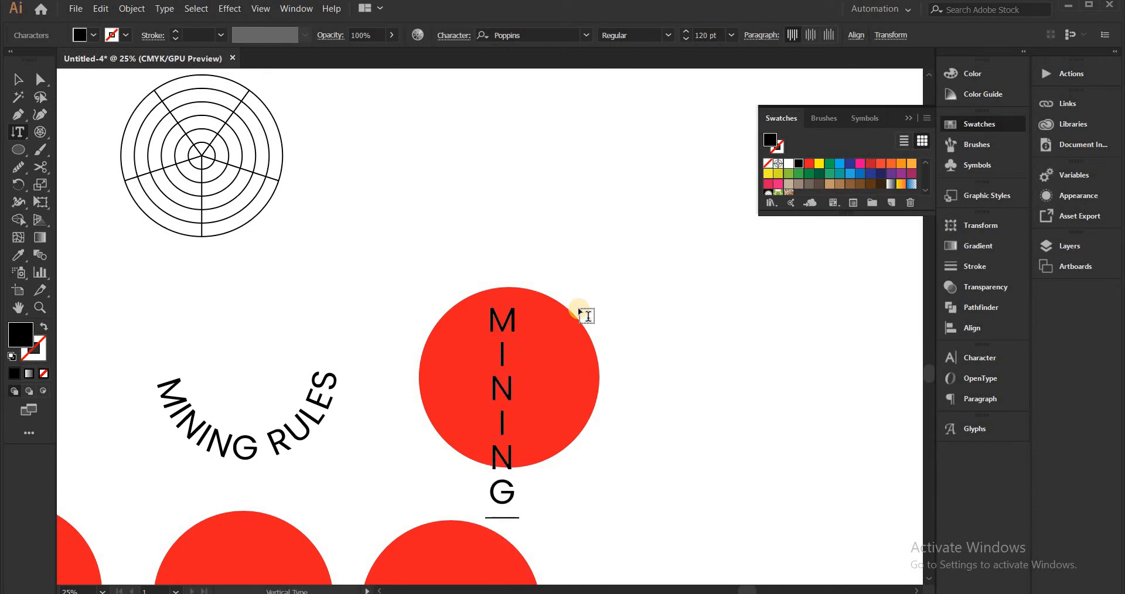
pyautogui.write(' RULES')
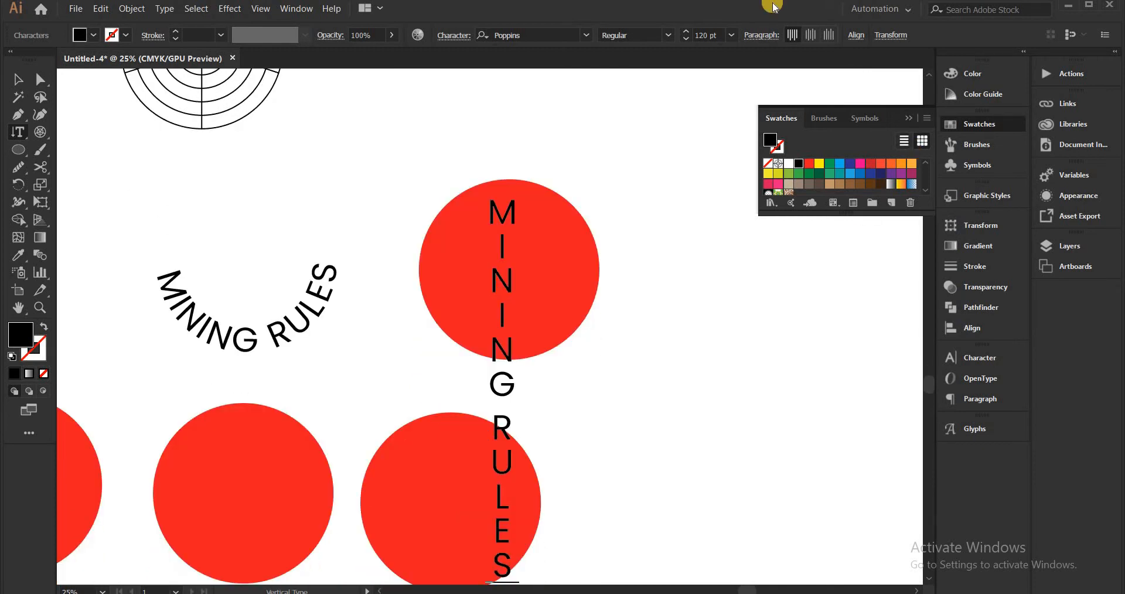
# Select all of the vertical MINING RULES text and reduce its font size to 41 pt to fit inside the circle.
pyautogui.click(717, 36)
pyautogui.scroll(-5, 717, 36)
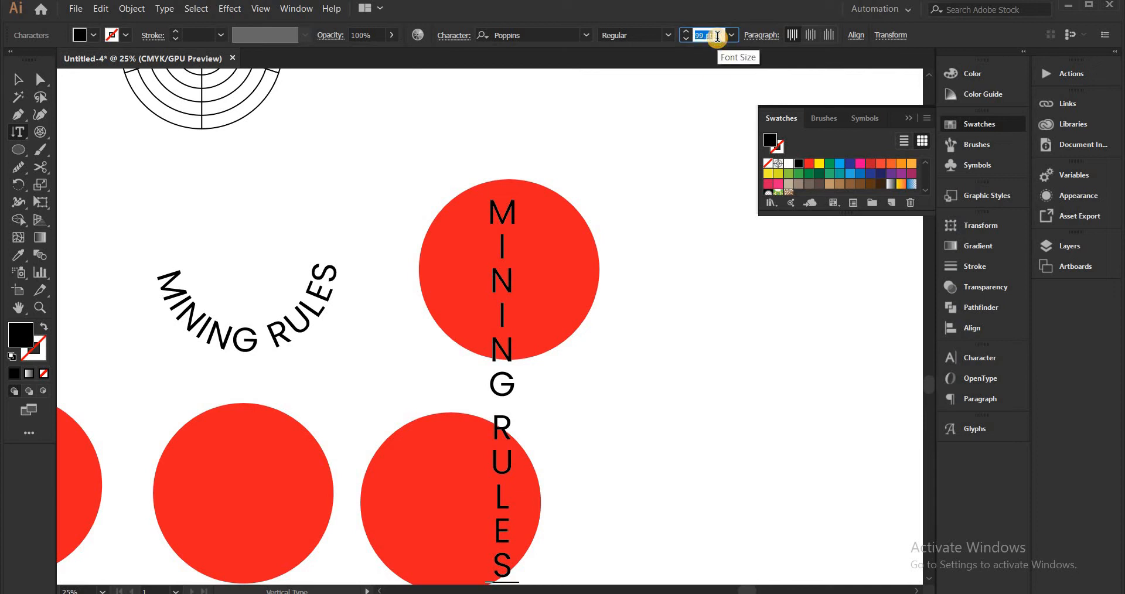
pyautogui.click(508, 299)
pyautogui.hotkey('ctrl', 'a')
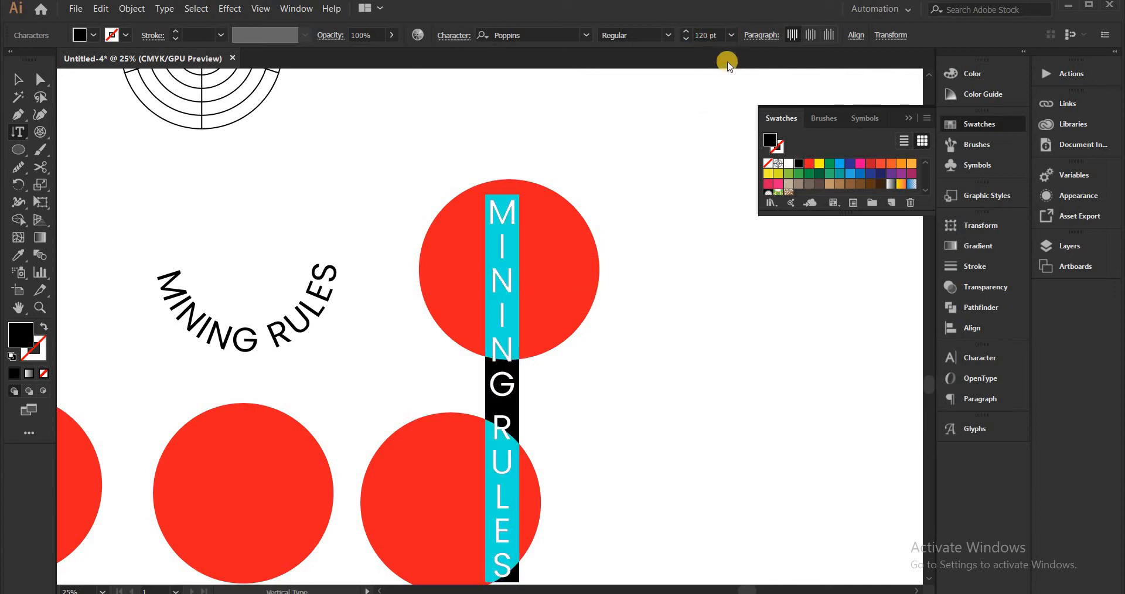
pyautogui.click(717, 35)
pyautogui.scroll(-10, 721, 35)
pyautogui.scroll(-18, 722, 35)
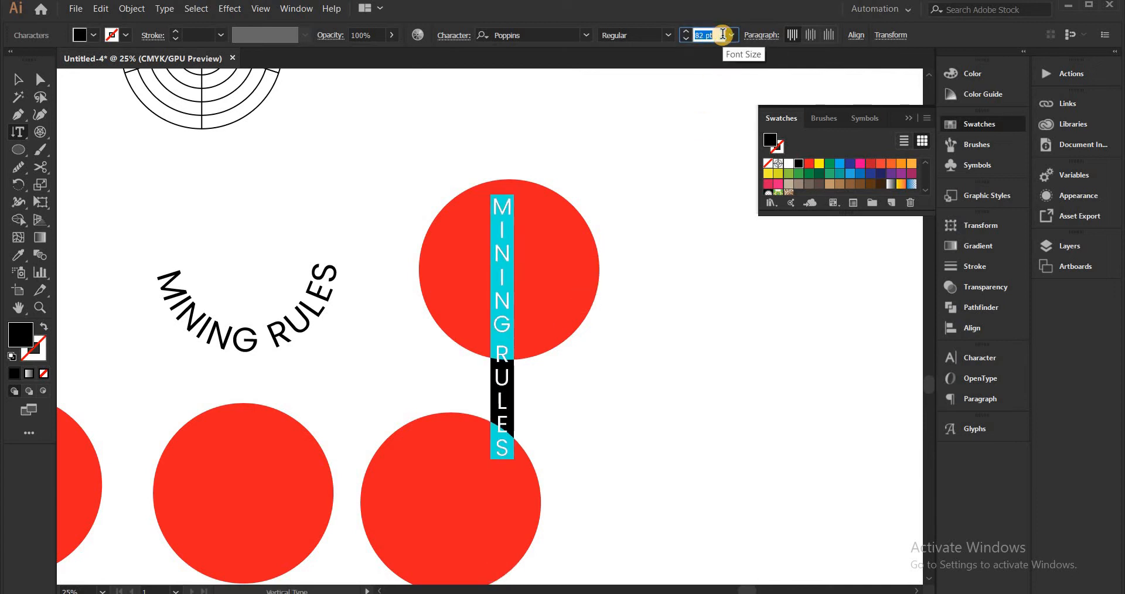
pyautogui.press('Escape')
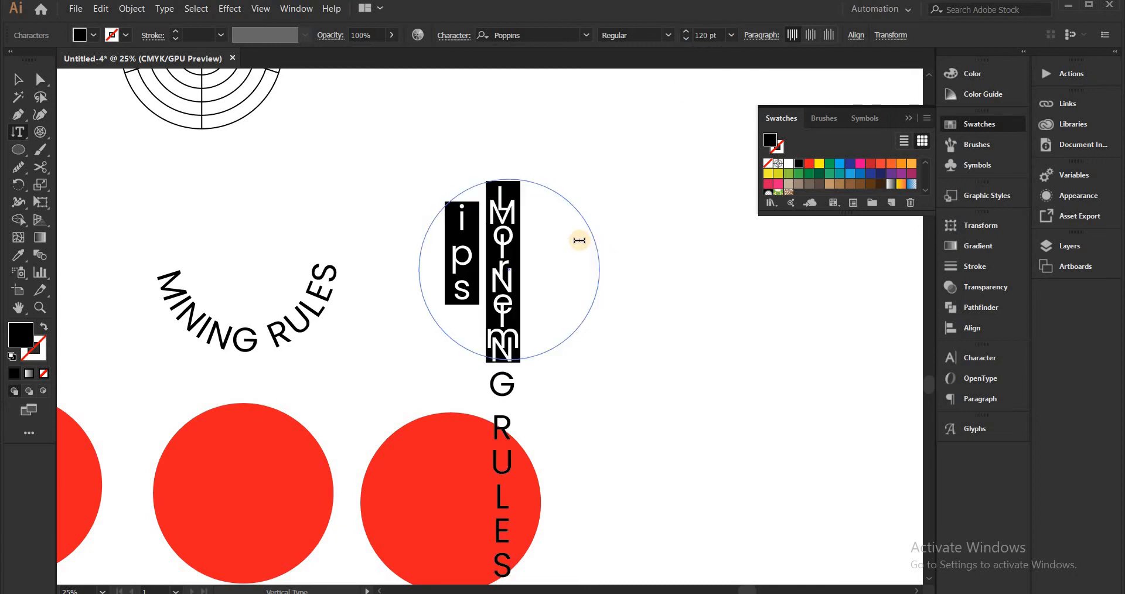
pyautogui.hotkey('ctrl', 'z')
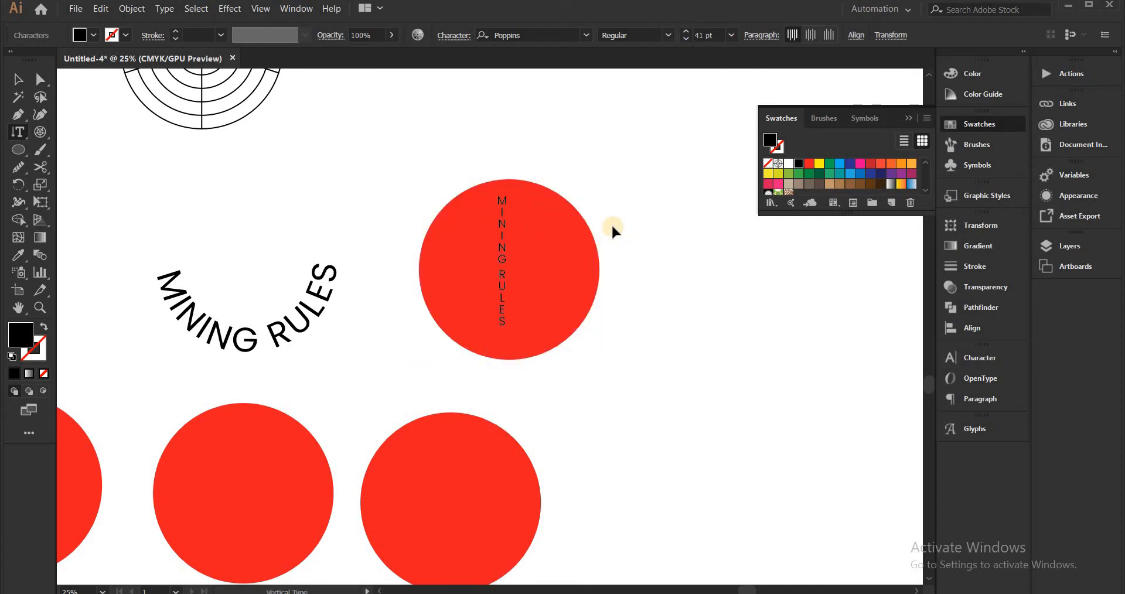
pyautogui.hotkey('ctrl', 'a')
pyautogui.press('BackSpace')
pyautogui.click(615, 227)
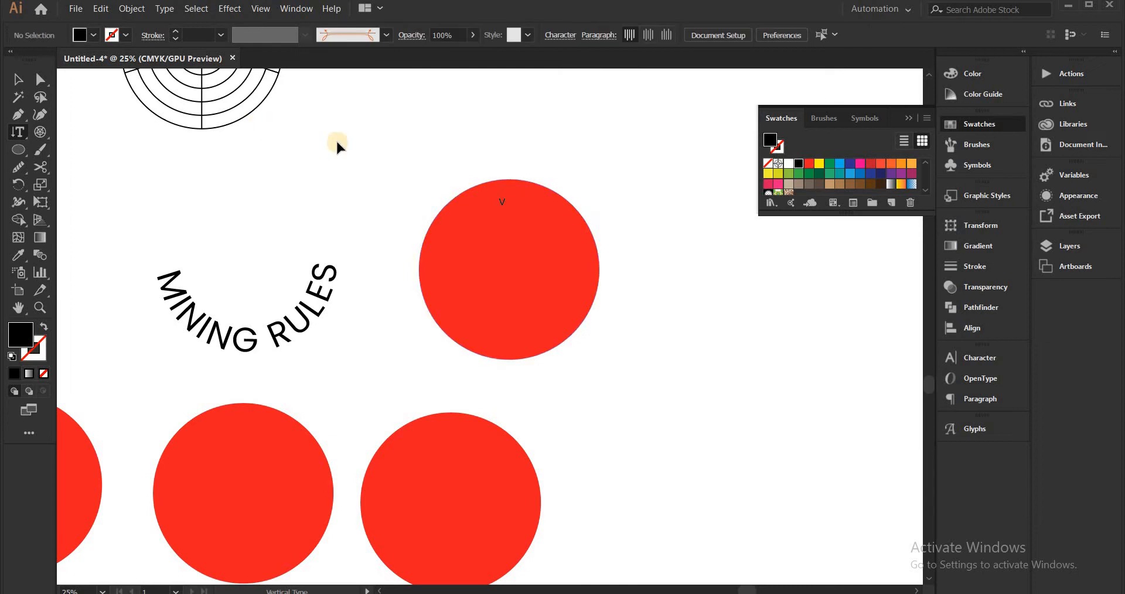
pyautogui.hotkey('ctrl', 'z')
pyautogui.hotkey('ctrl', 'z')
pyautogui.hotkey('ctrl', 'z')
pyautogui.hotkey('ctrl', 'z')
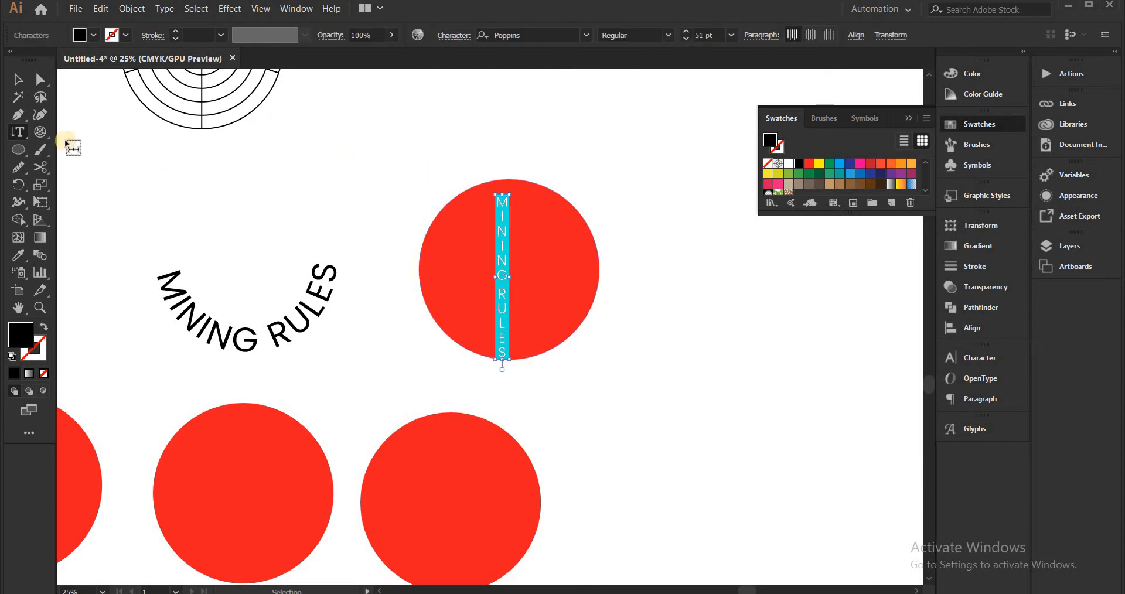
# Undo the font size reductions on the vertical MINING RULES text.
pyautogui.click(19, 78)
pyautogui.click(285, 215)
pyautogui.hotkey('ctrl', 'z')
pyautogui.hotkey('ctrl', 'z')
pyautogui.hotkey('ctrl', 'z')
pyautogui.hotkey('ctrl', 'z')
pyautogui.hotkey('ctrl', 'z')
pyautogui.hotkey('ctrl', 'z')
pyautogui.hotkey('ctrl', 'z')
pyautogui.hotkey('ctrl', 'z')
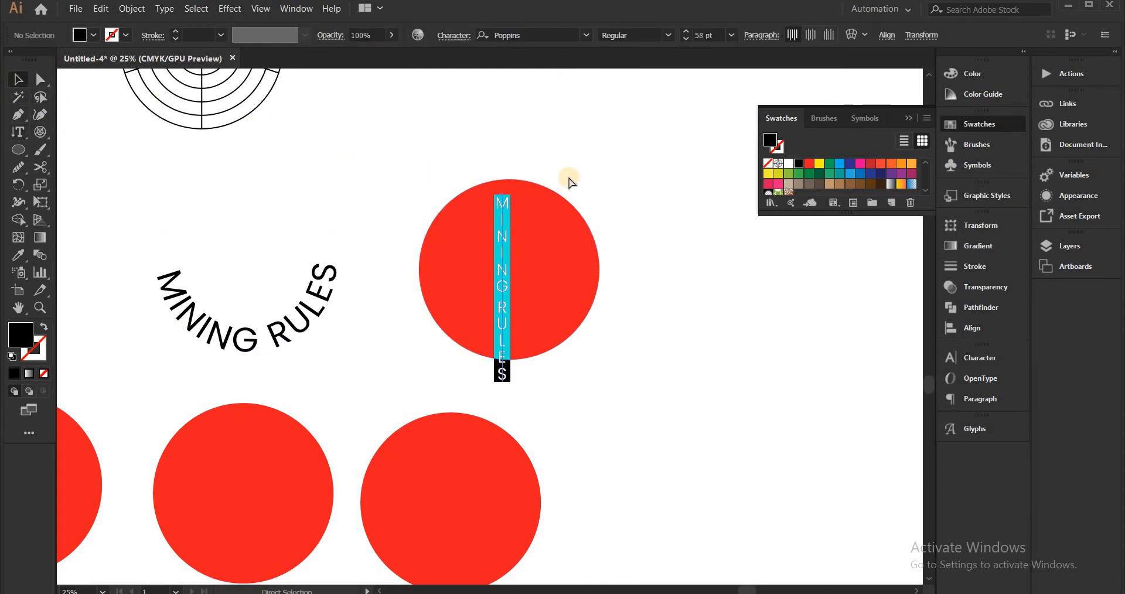
pyautogui.hotkey('ctrl', 'z')
pyautogui.hotkey('ctrl', 'z')
pyautogui.hotkey('ctrl', 'z')
pyautogui.hotkey('ctrl', 'z')
pyautogui.hotkey('ctrl', 'z')
pyautogui.hotkey('ctrl', 'z')
pyautogui.hotkey('ctrl', 'z')
pyautogui.hotkey('ctrl', 'z')
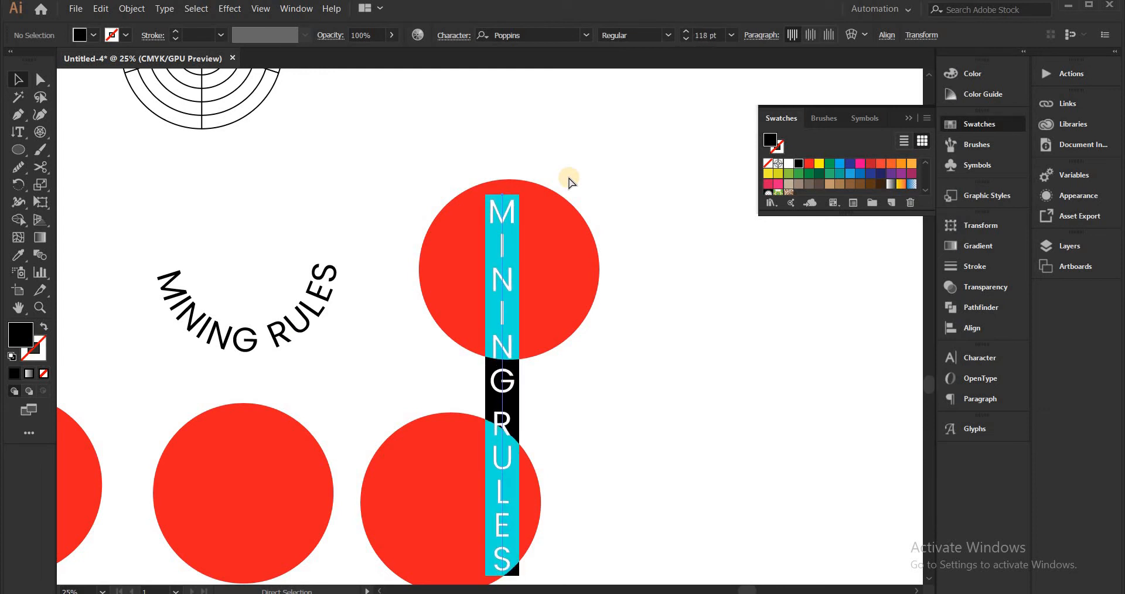
pyautogui.hotkey('ctrl', 'z')
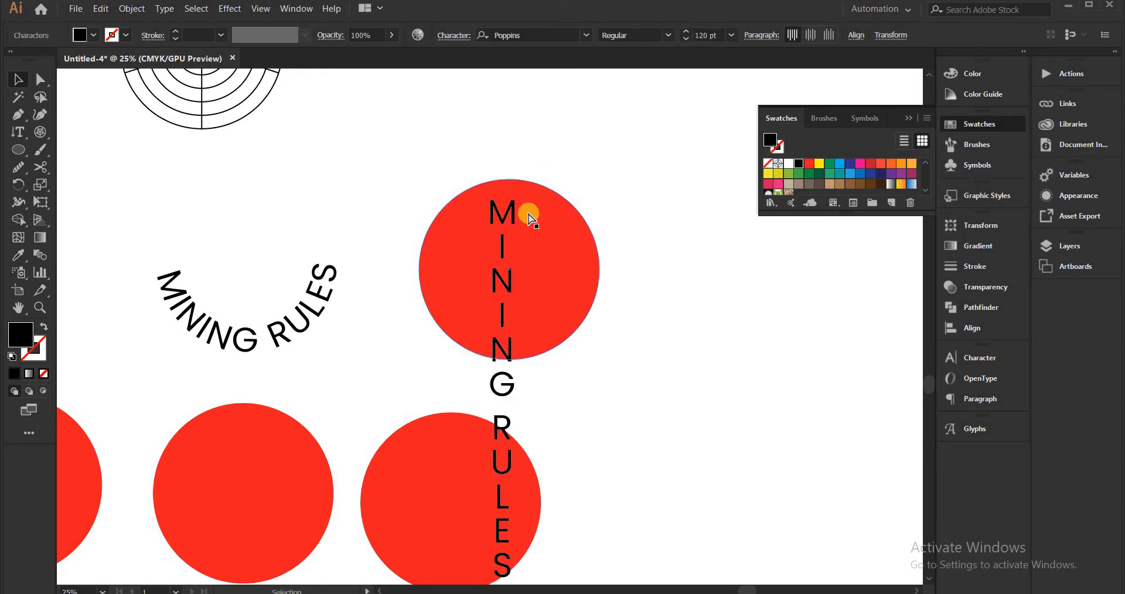
# Delete the vertical MINING RULES text lying over the upper-right red circle.
pyautogui.click(673, 234)
pyautogui.click(511, 280)
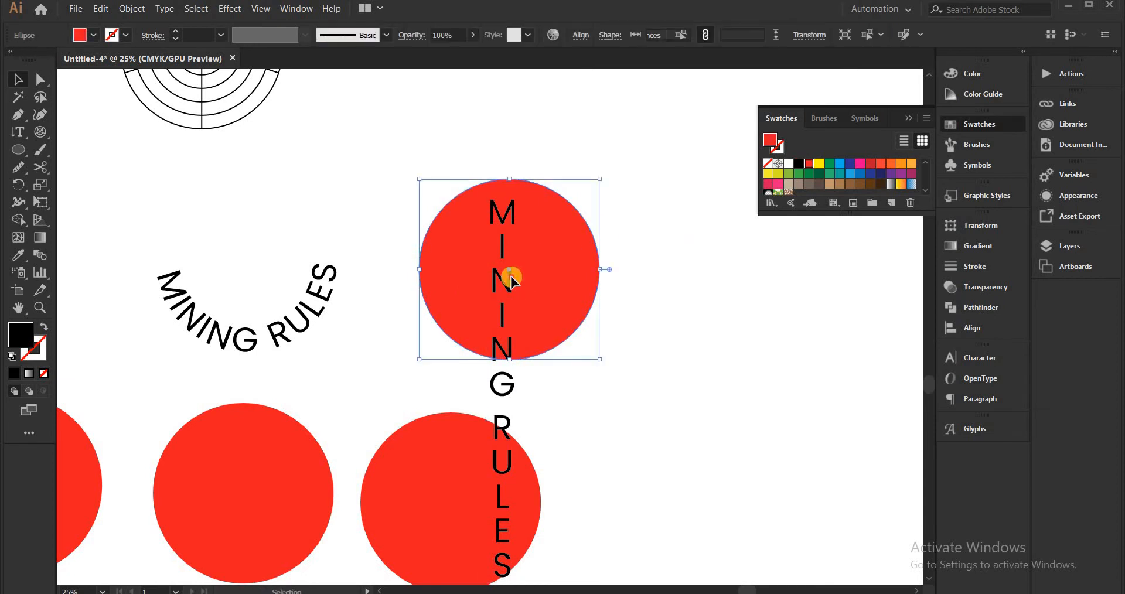
pyautogui.click(509, 226)
pyautogui.press('Delete')
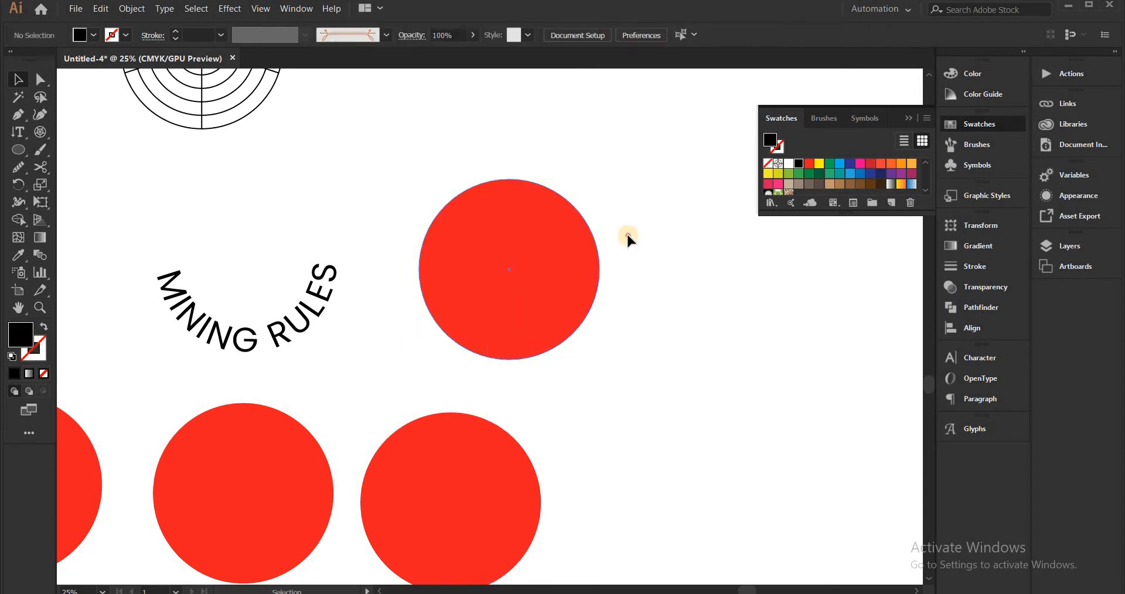
# Add new vertical text reading MINING RULES, starting inside the upper-right red circle, with the Vertical Type tool.
pyautogui.click(587, 239)
pyautogui.moveTo(14, 130); pyautogui.dragTo(125, 186)
pyautogui.click(485, 218)
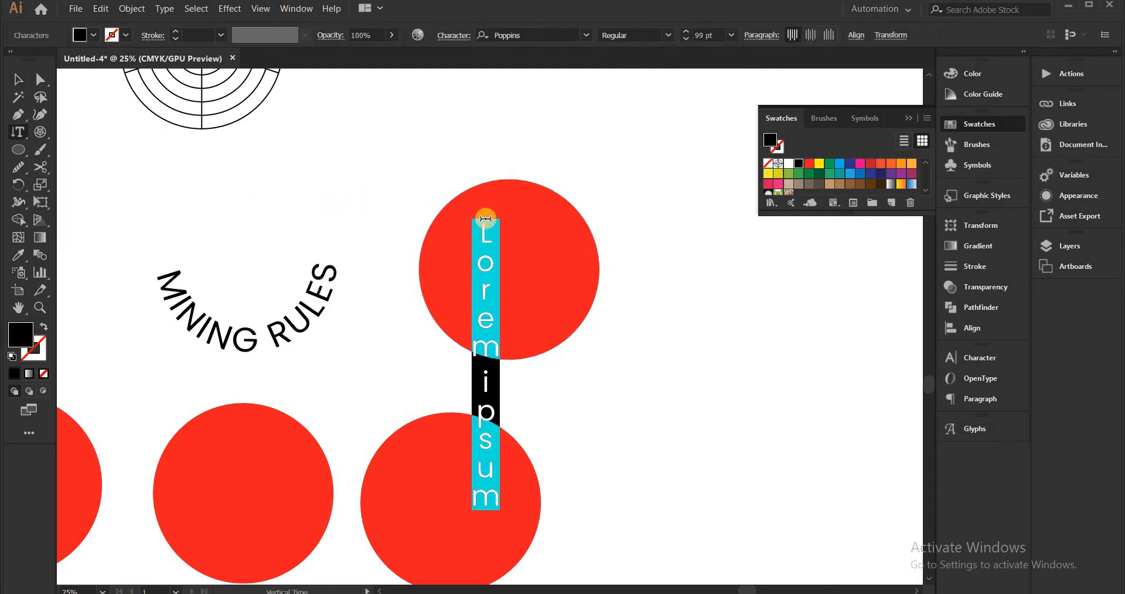
pyautogui.write('MINING RULES')
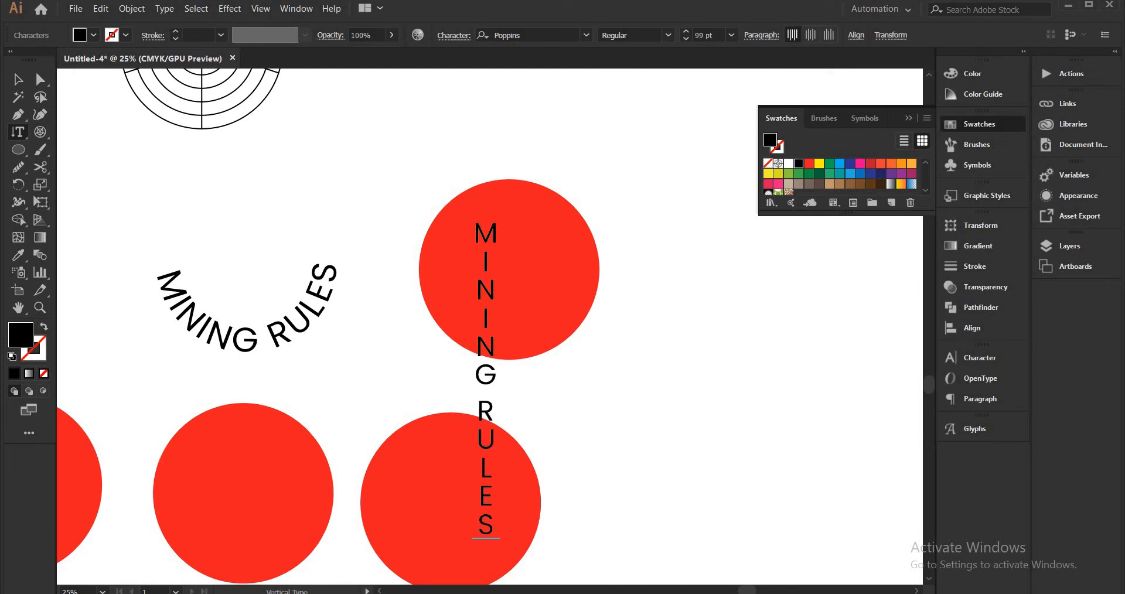
# Move the vertical MINING RULES text off the upper-right red circle and delete it.
pyautogui.click(18, 79)
pyautogui.moveTo(478, 288); pyautogui.dragTo(652, 285)
pyautogui.click(558, 276)
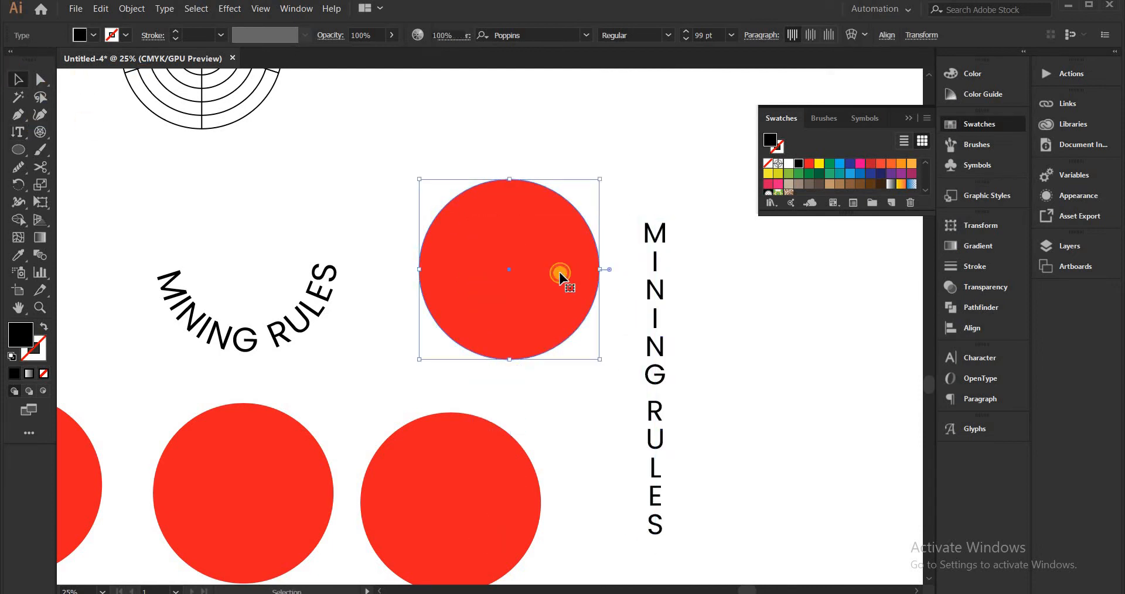
pyautogui.click(636, 253)
pyautogui.click(655, 283)
pyautogui.press('Delete')
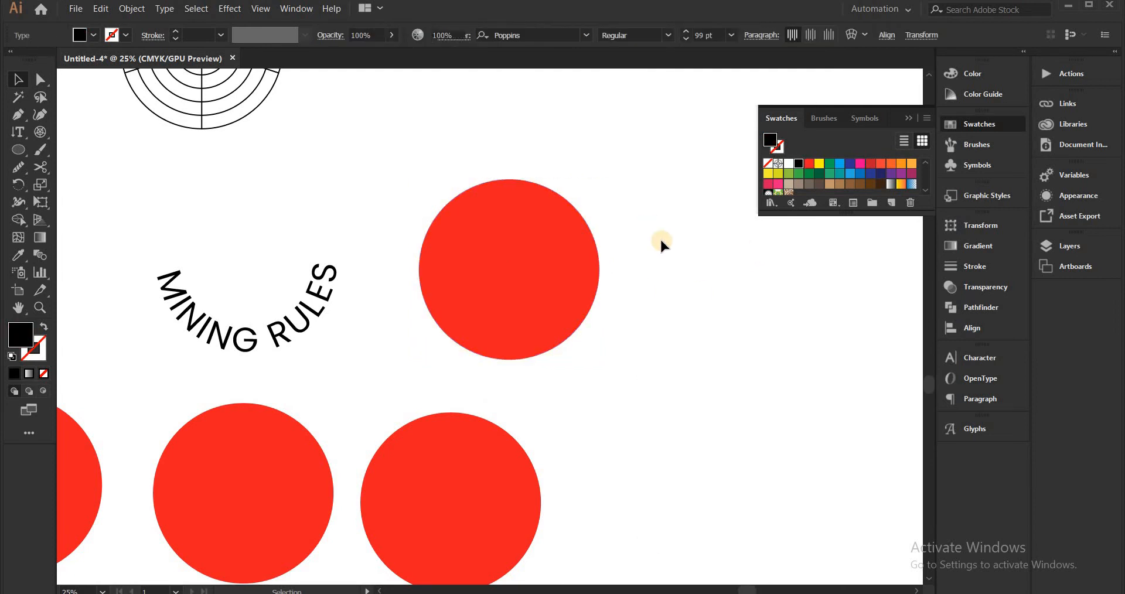
# Convert the upper-right red circle into a vertical text area with the Vertical Type tool and fill it with MINING RULES.
pyautogui.click(550, 251)
pyautogui.click(30, 131)
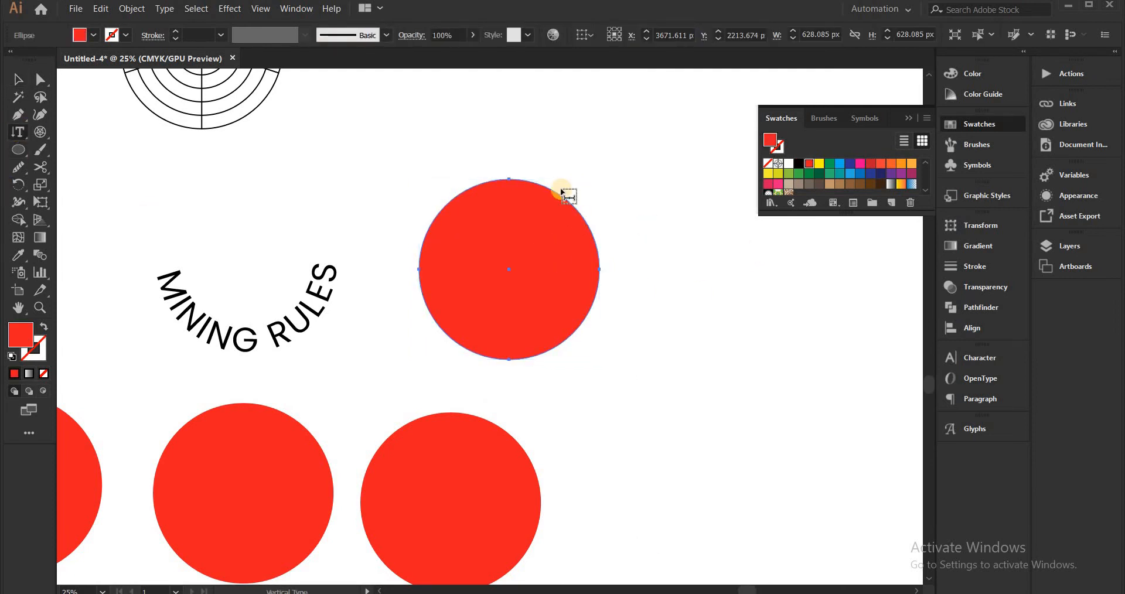
pyautogui.click(560, 192)
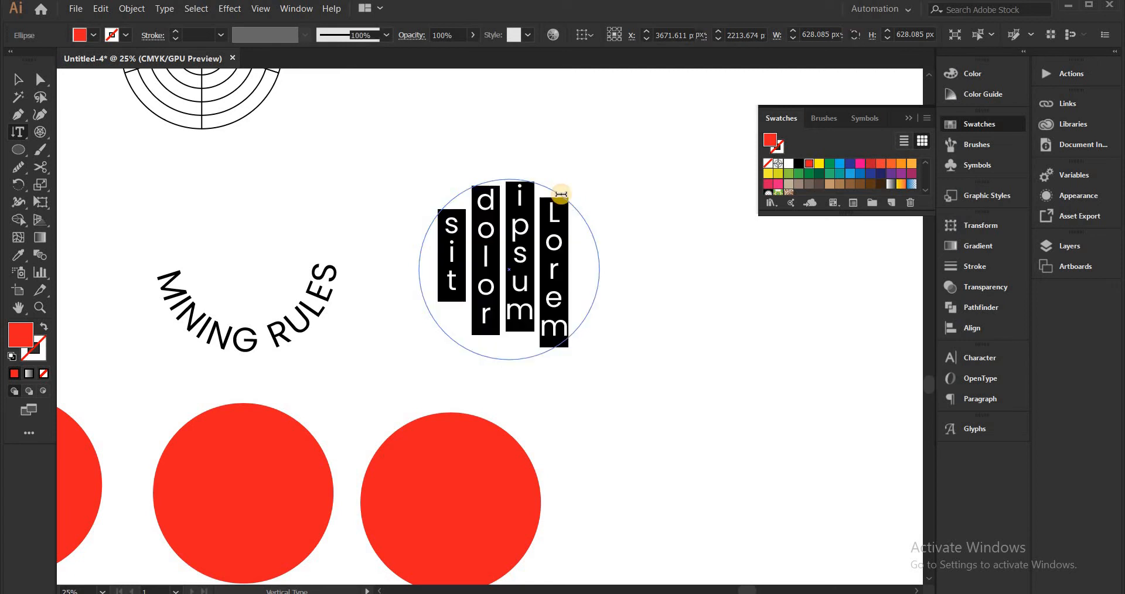
pyautogui.write('MINING')
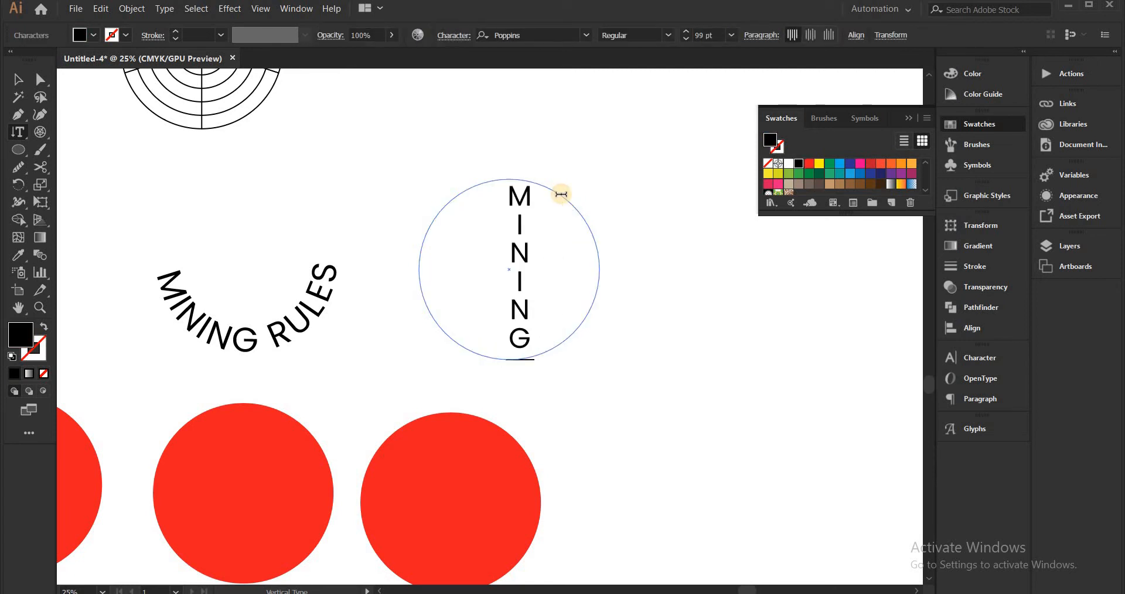
pyautogui.click(18, 79)
pyautogui.moveTo(522, 310); pyautogui.dragTo(639, 293)
# Fill the leftmost red circle of the lower row with the text MINING RULES using the Vertical Area Type tool.
pyautogui.click(394, 429)
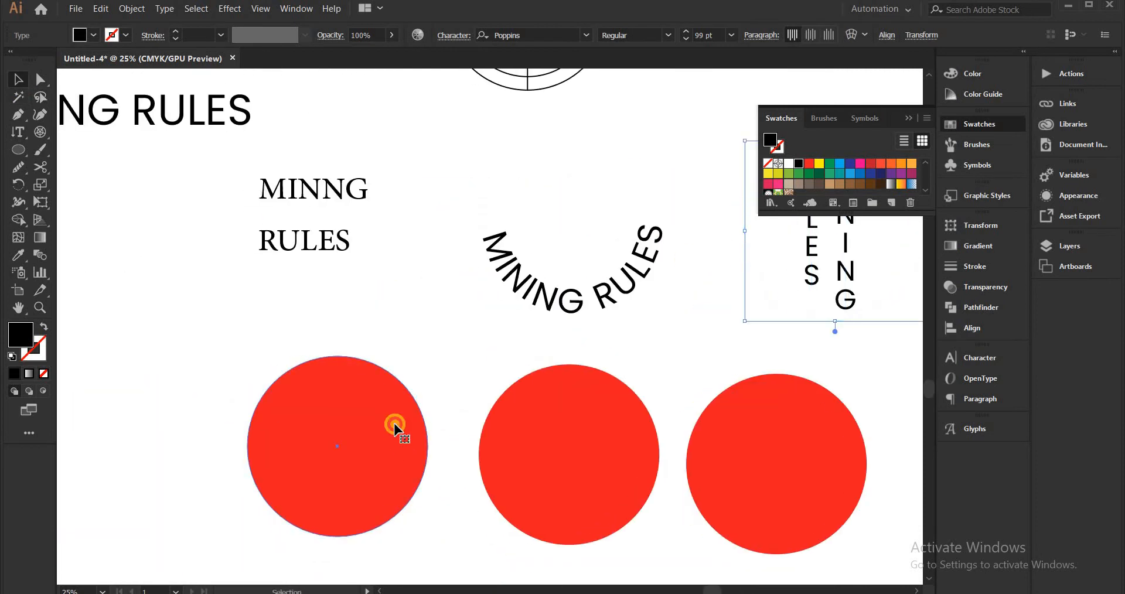
pyautogui.moveTo(18, 132); pyautogui.dragTo(139, 201)
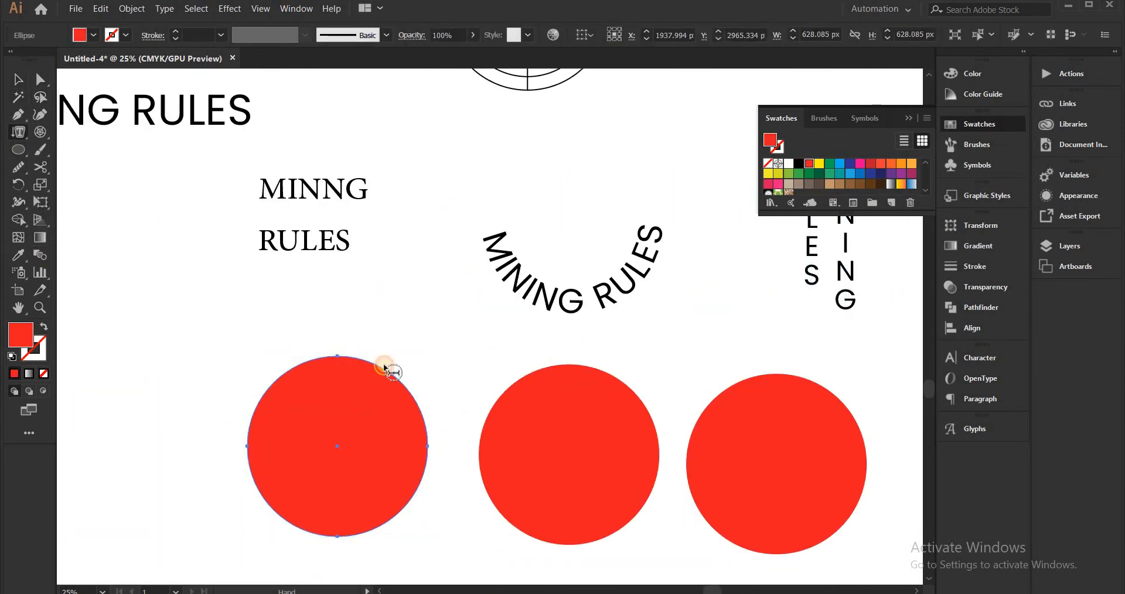
pyautogui.click(427, 370)
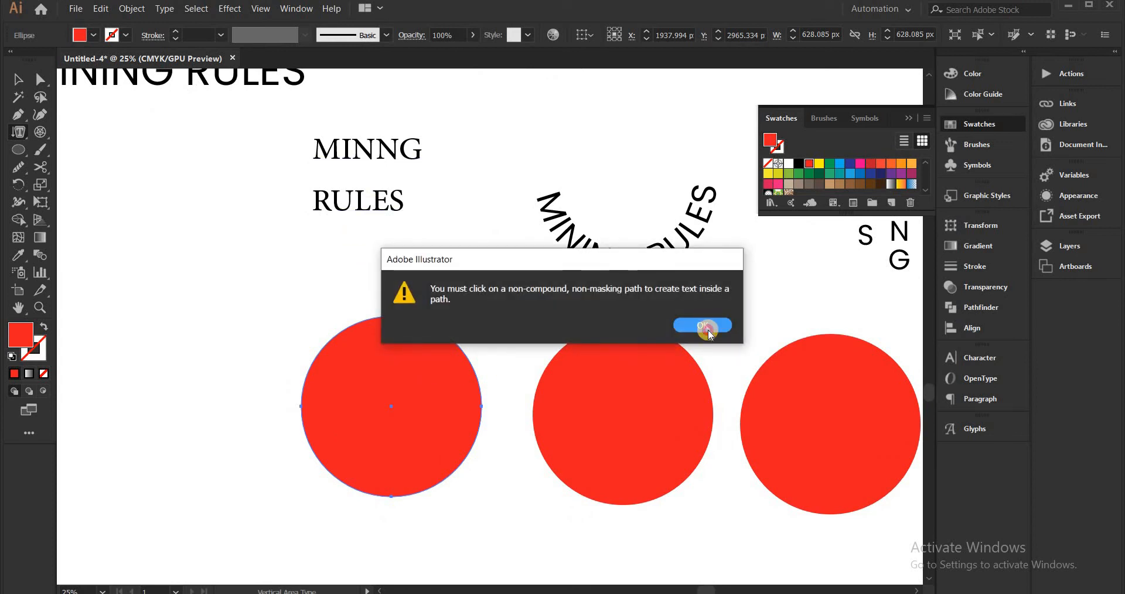
pyautogui.click(706, 325)
pyautogui.click(467, 362)
pyautogui.click(679, 327)
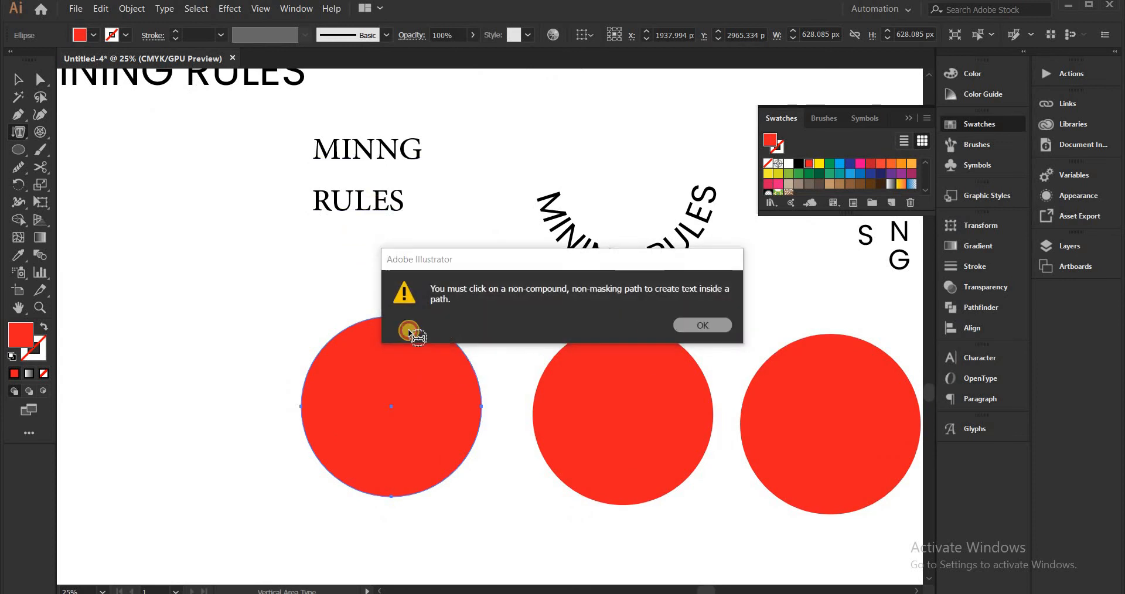
pyautogui.write('MI')
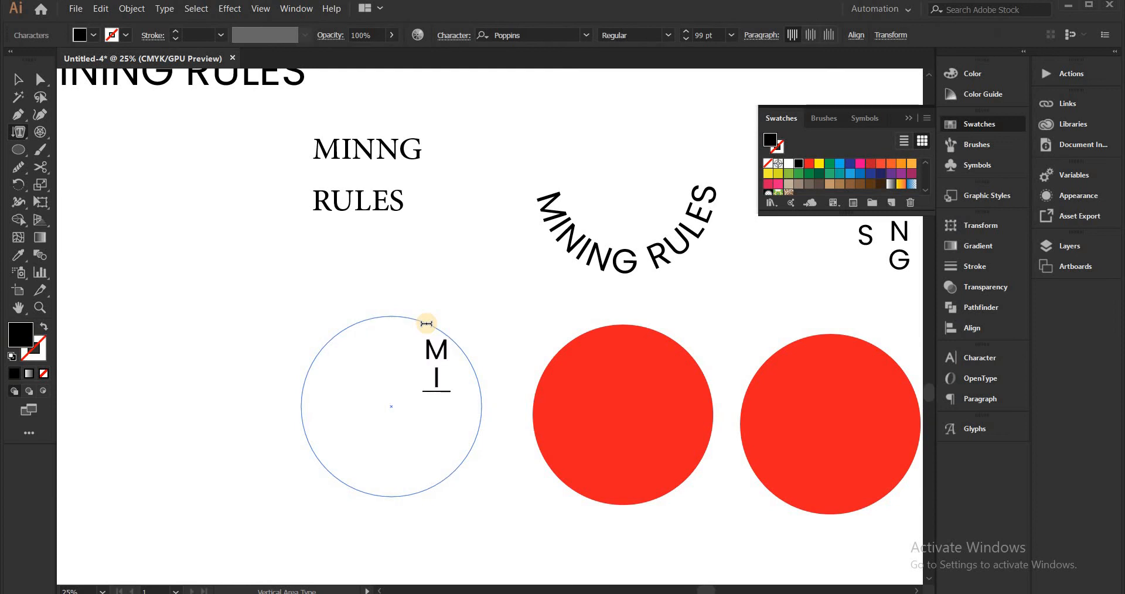
pyautogui.write('NING')
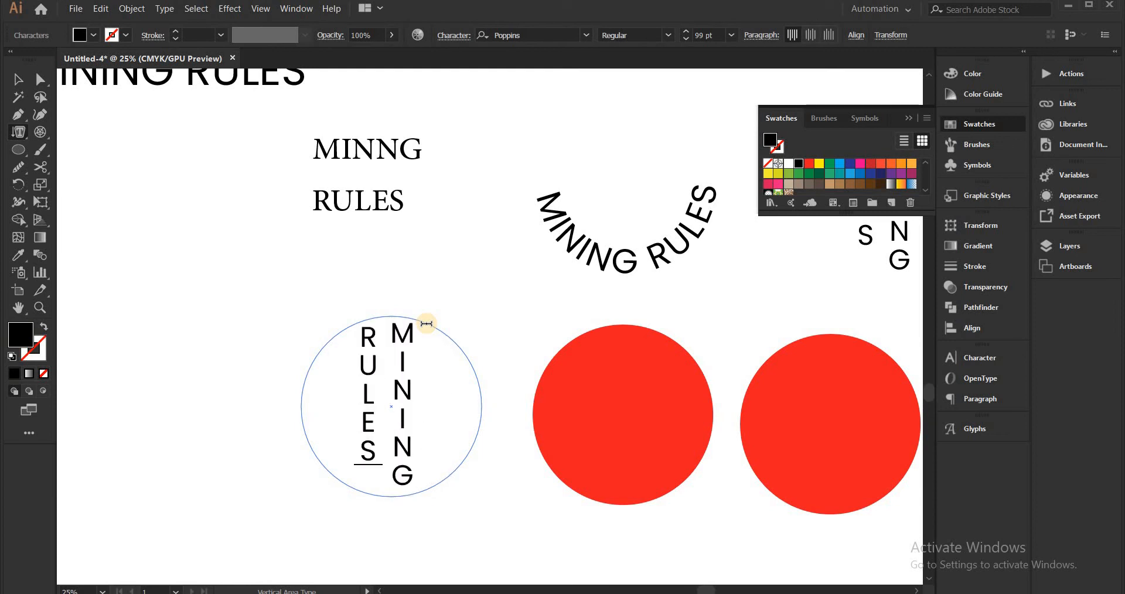
pyautogui.click(17, 79)
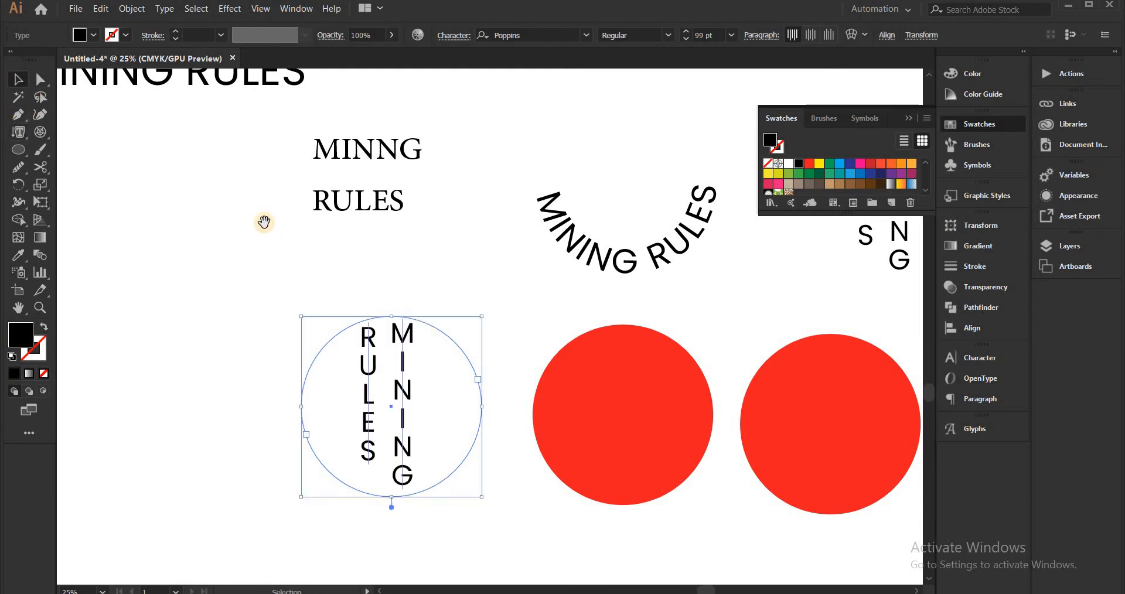
# Place the text MINING RULES along the outline of the lower row's middle circle with the Vertical Type on a Path tool.
pyautogui.hscroll(3, 452, 382)
pyautogui.rightClick(19, 132)
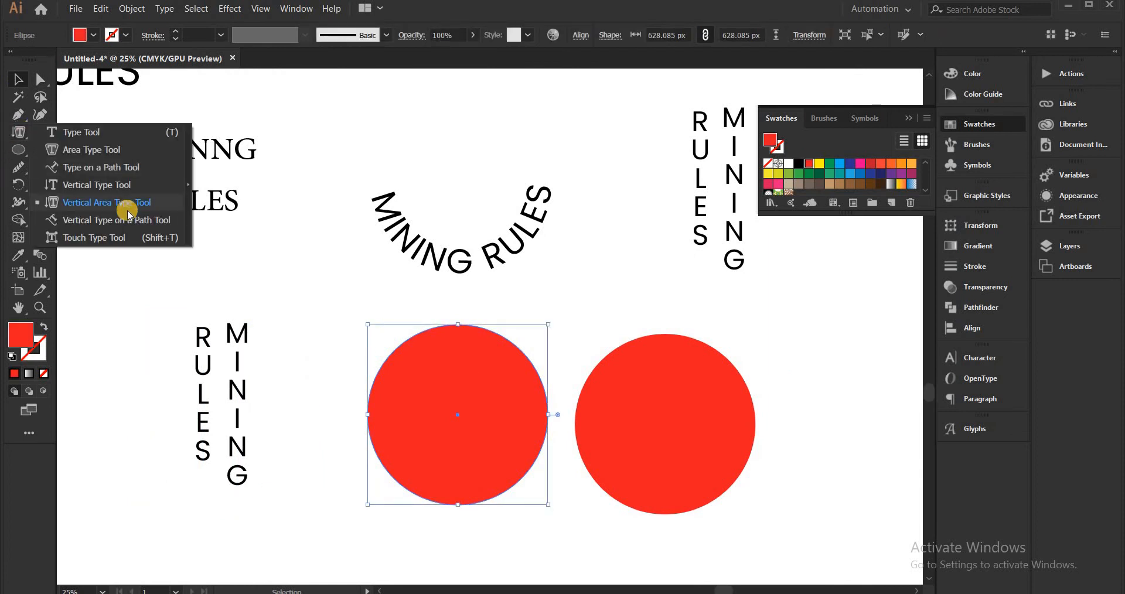
pyautogui.click(127, 226)
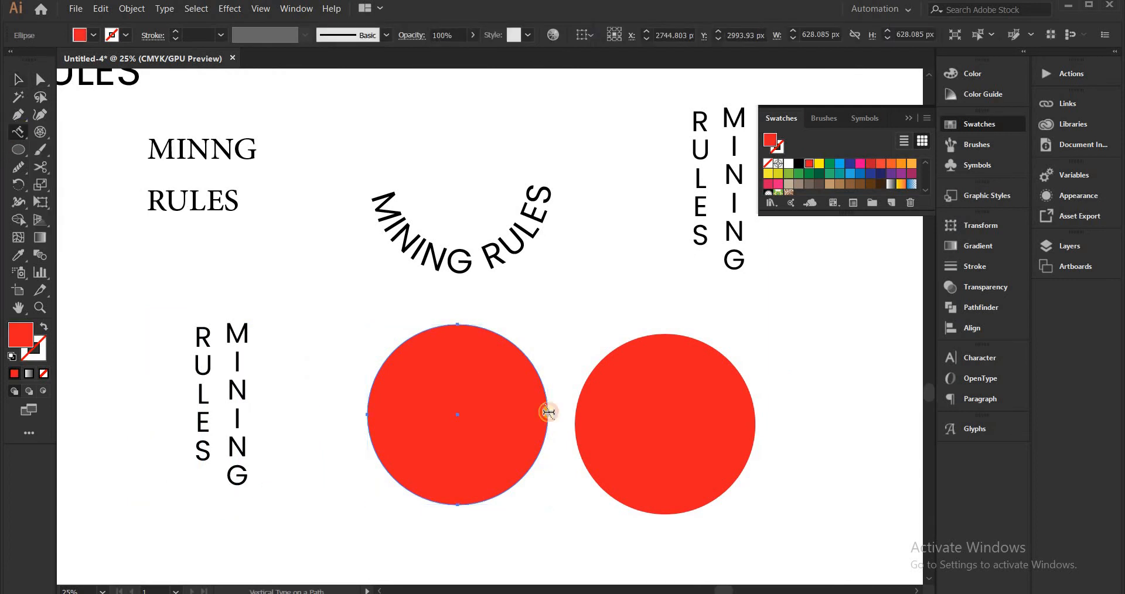
pyautogui.click(448, 326)
pyautogui.write('MINING RULES')
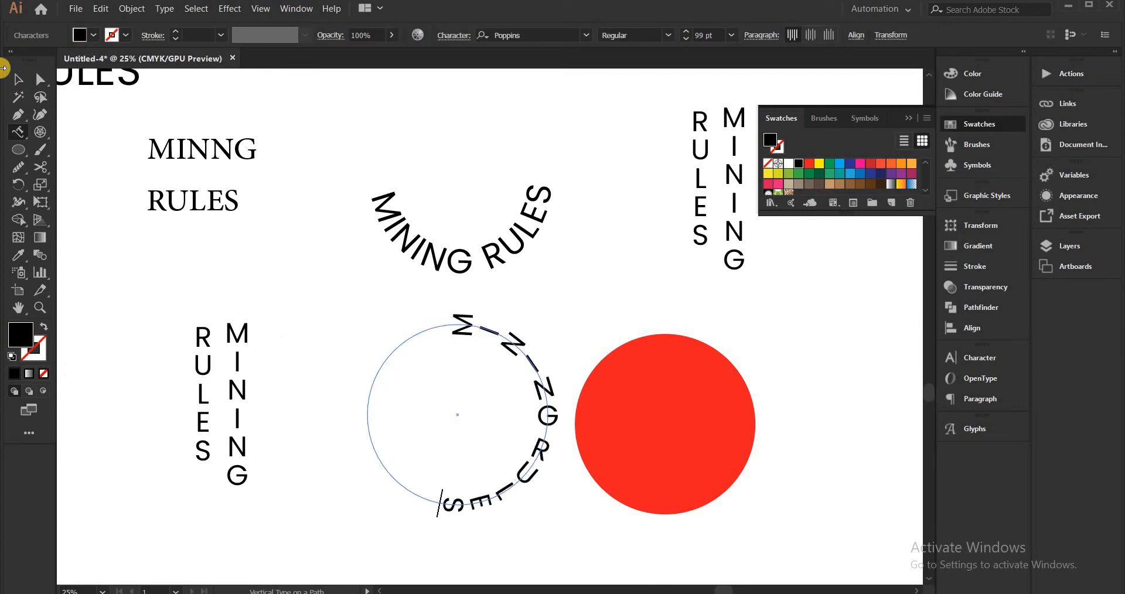
pyautogui.click(18, 79)
pyautogui.click(488, 219)
# Select the letter L of RULES in the MINNG RULES area text with the Touch Type tool, and deselect it.
pyautogui.click(578, 379)
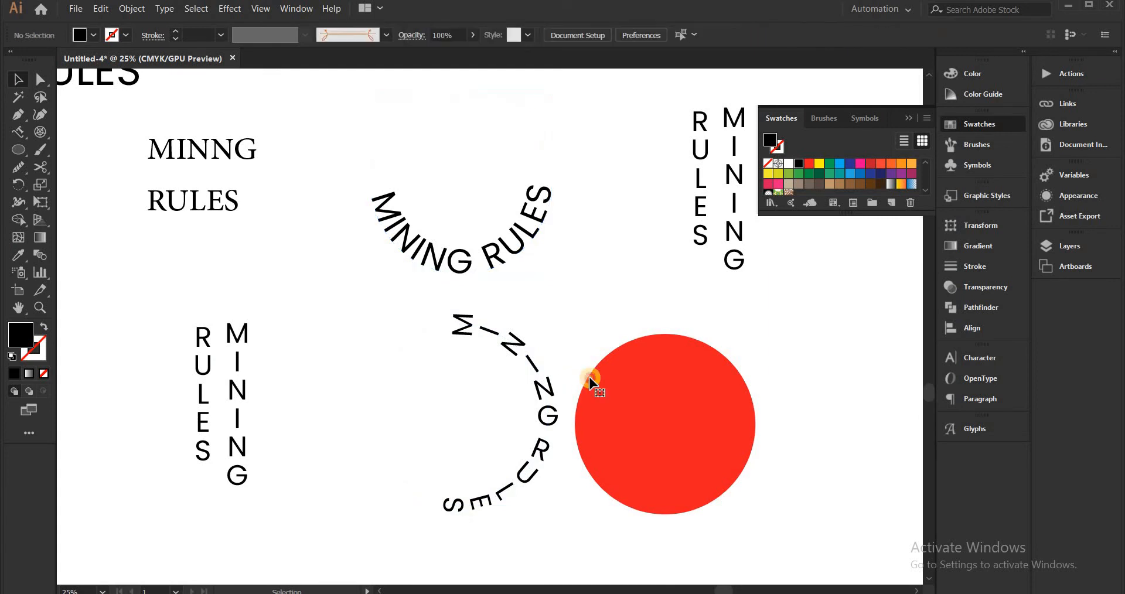
pyautogui.click(591, 381)
pyautogui.click(18, 132)
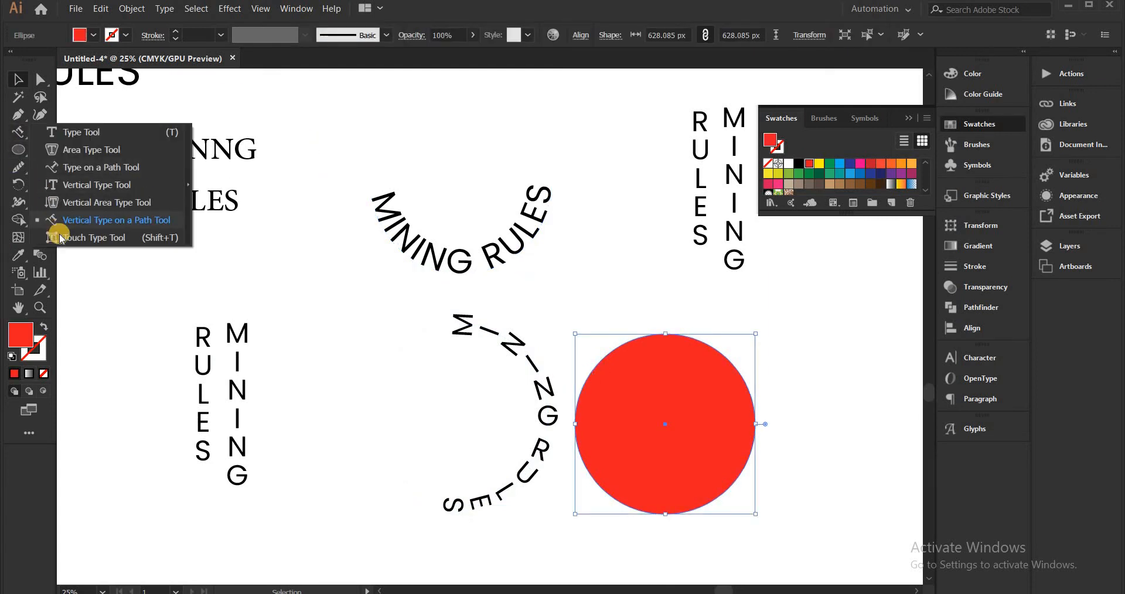
pyautogui.click(107, 244)
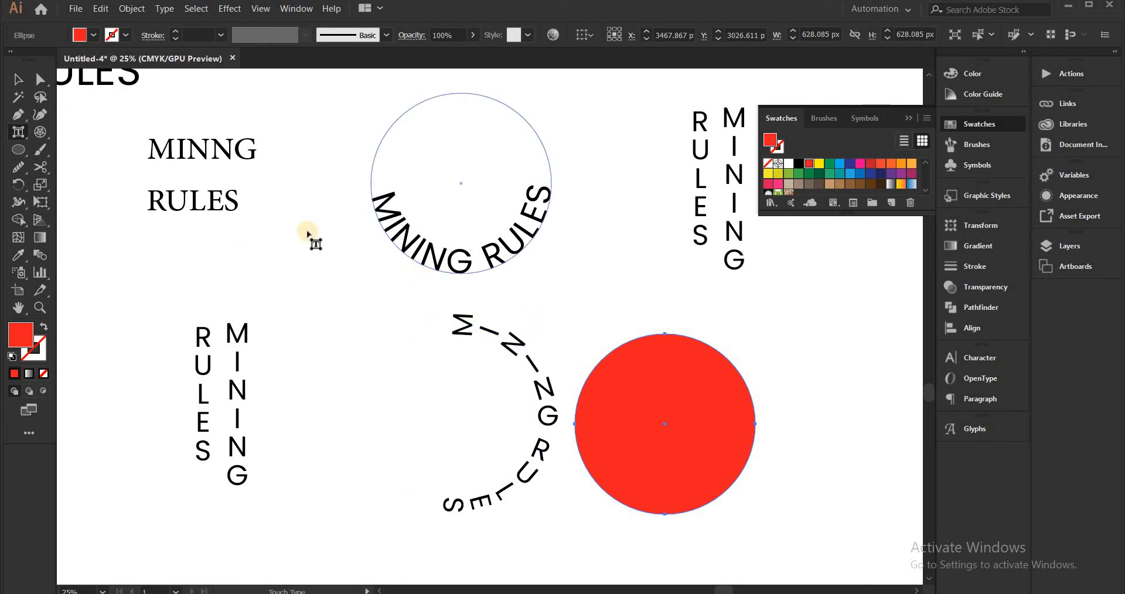
pyautogui.click(205, 201)
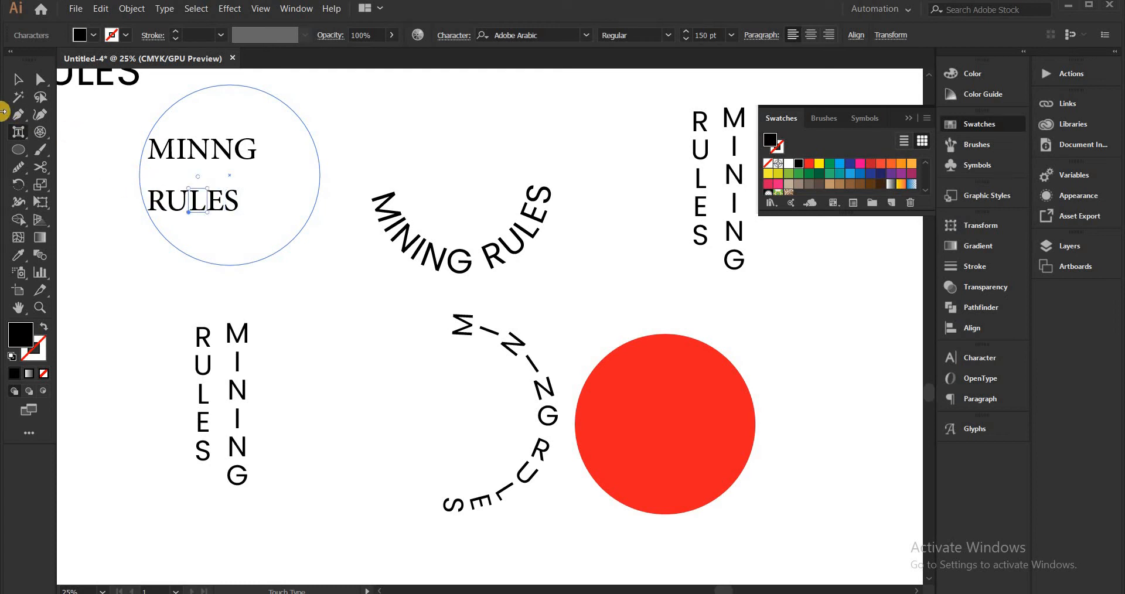
pyautogui.click(18, 78)
pyautogui.moveTo(246, 239); pyautogui.dragTo(338, 261)
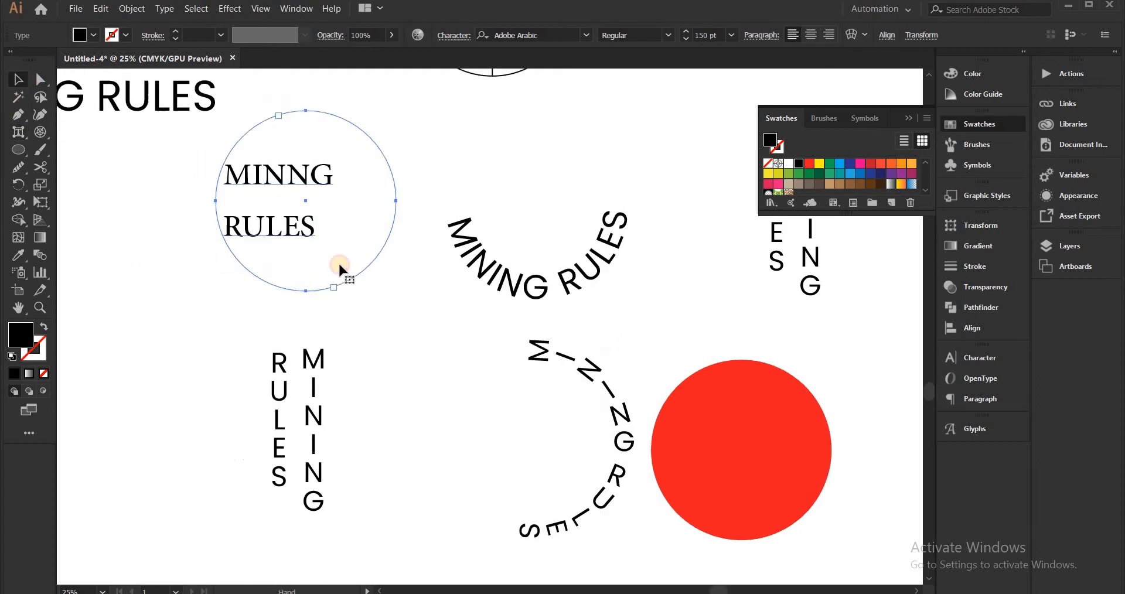
pyautogui.click(319, 260)
# Move the remaining red circle further right and place a duplicate of it alongside.
pyautogui.scroll(-3, 362, 275)
pyautogui.moveTo(500, 312); pyautogui.dragTo(435, 311)
pyautogui.scroll(2, 463, 347)
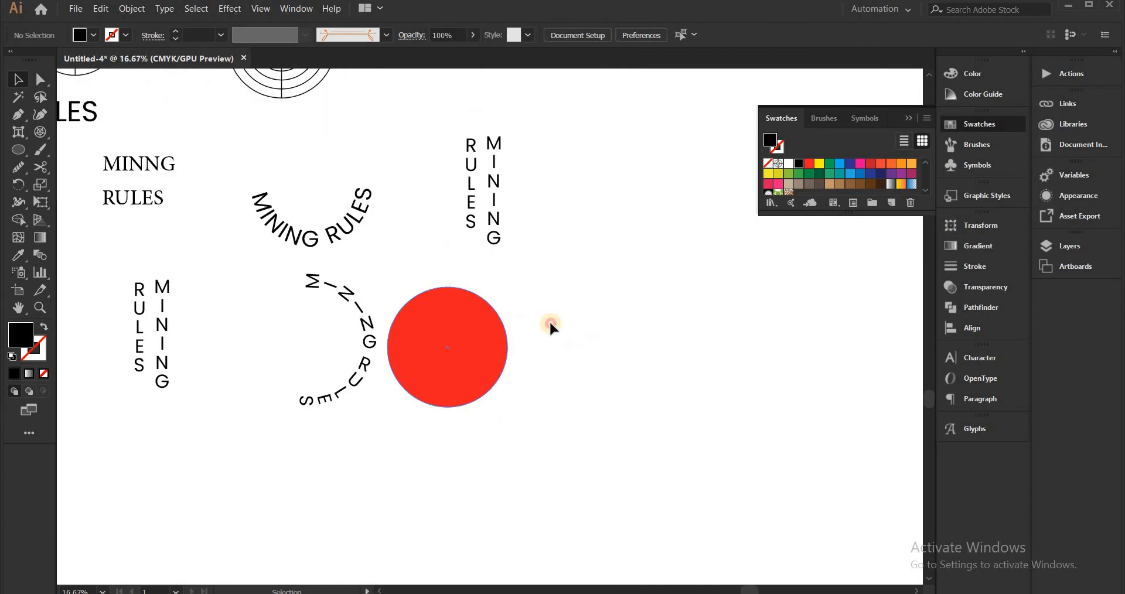
pyautogui.moveTo(472, 346); pyautogui.dragTo(656, 313)
pyautogui.click(579, 377)
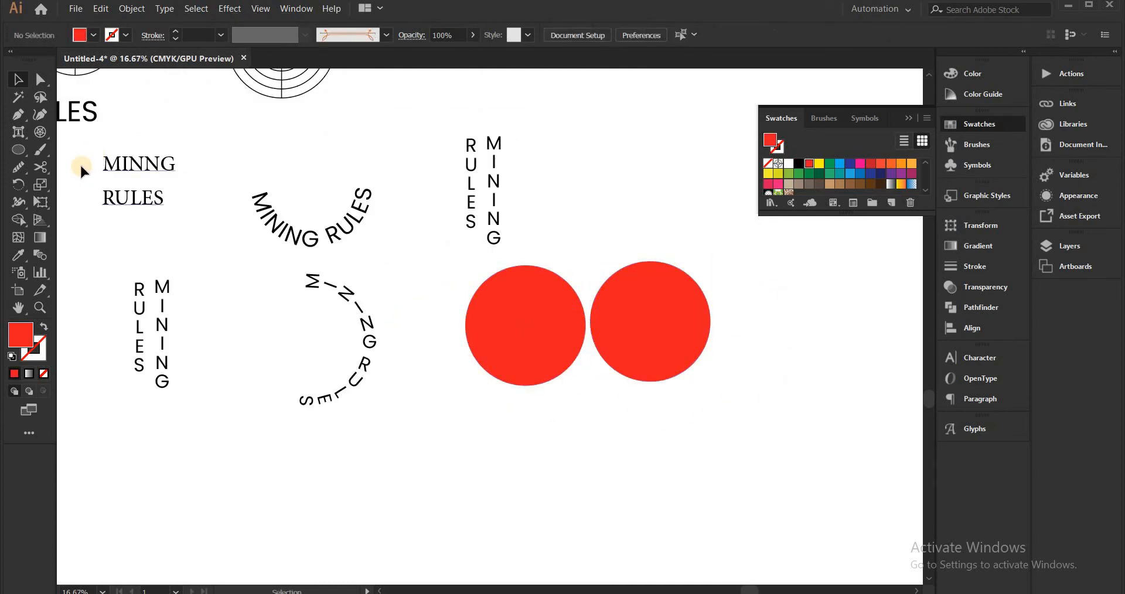
# Try freehand Paintbrush strokes with the ornamental brush over and around the right-hand red circle, and undo them.
pyautogui.moveTo(40, 149); pyautogui.dragTo(125, 149)
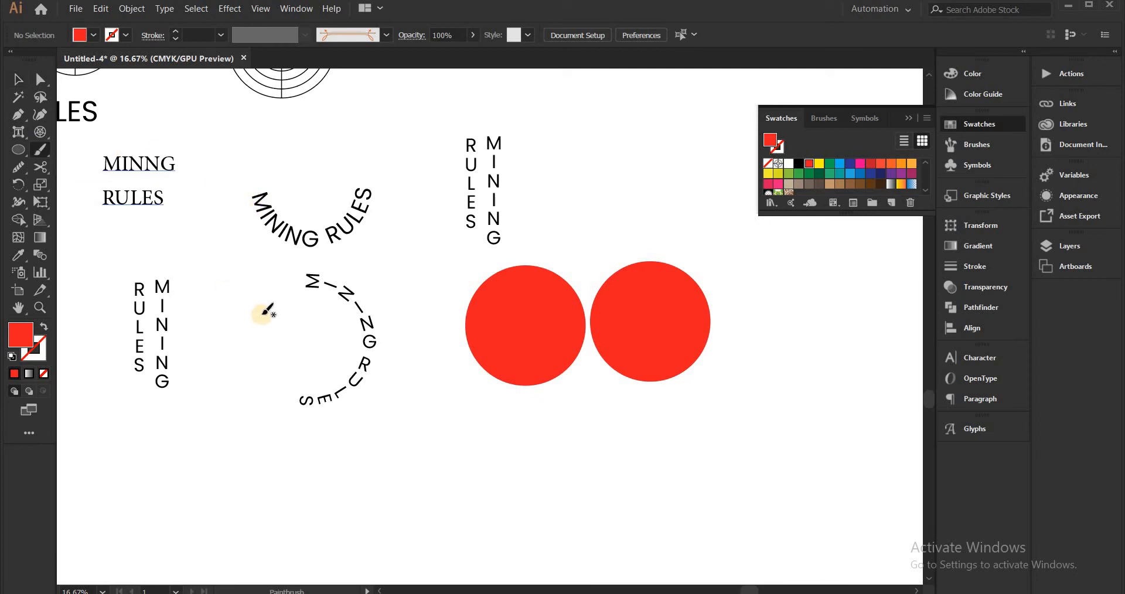
pyautogui.scroll(1, 637, 293)
pyautogui.moveTo(541, 303); pyautogui.dragTo(411, 306)
pyautogui.moveTo(521, 294)
pyautogui.mouseDown()
pyautogui.moveTo(617, 381)
pyautogui.moveTo(556, 378)
pyautogui.mouseUp()
pyautogui.scroll(1, 551, 309)
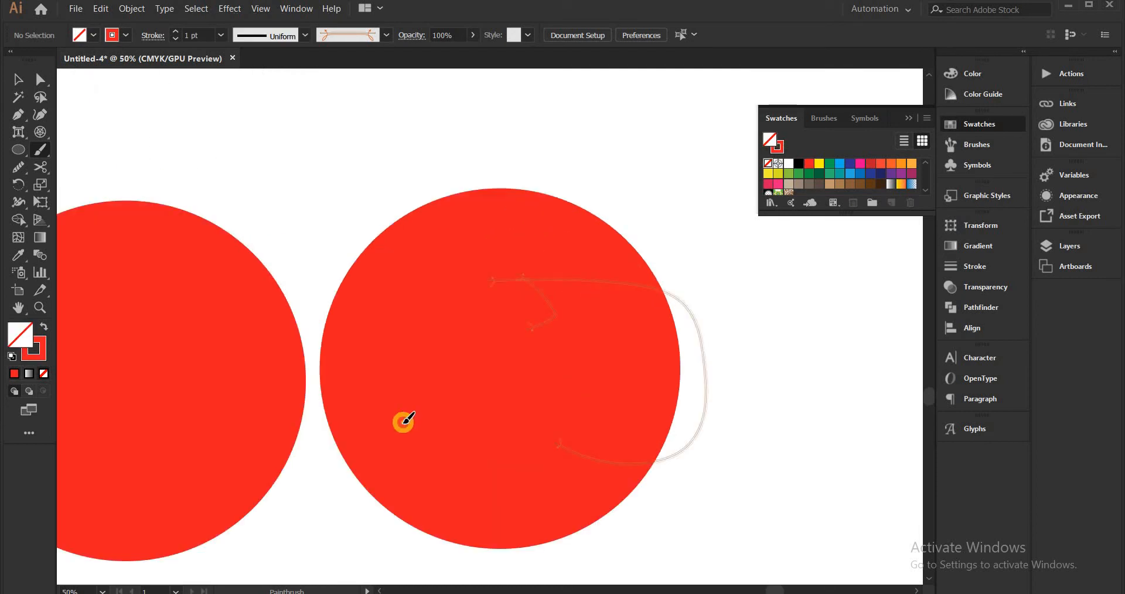
pyautogui.hotkey('ctrl', 'z')
pyautogui.moveTo(610, 137); pyautogui.dragTo(765, 362)
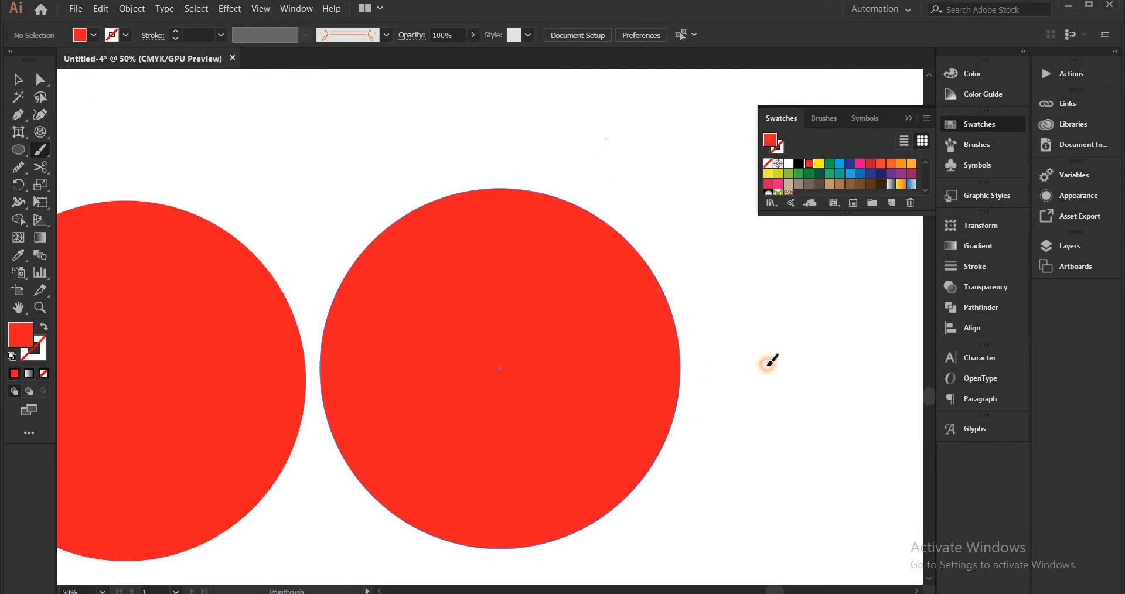
pyautogui.moveTo(549, 347)
pyautogui.mouseDown()
pyautogui.moveTo(406, 354)
pyautogui.moveTo(237, 414)
pyautogui.mouseUp()
pyautogui.hotkey('ctrl', 'z')
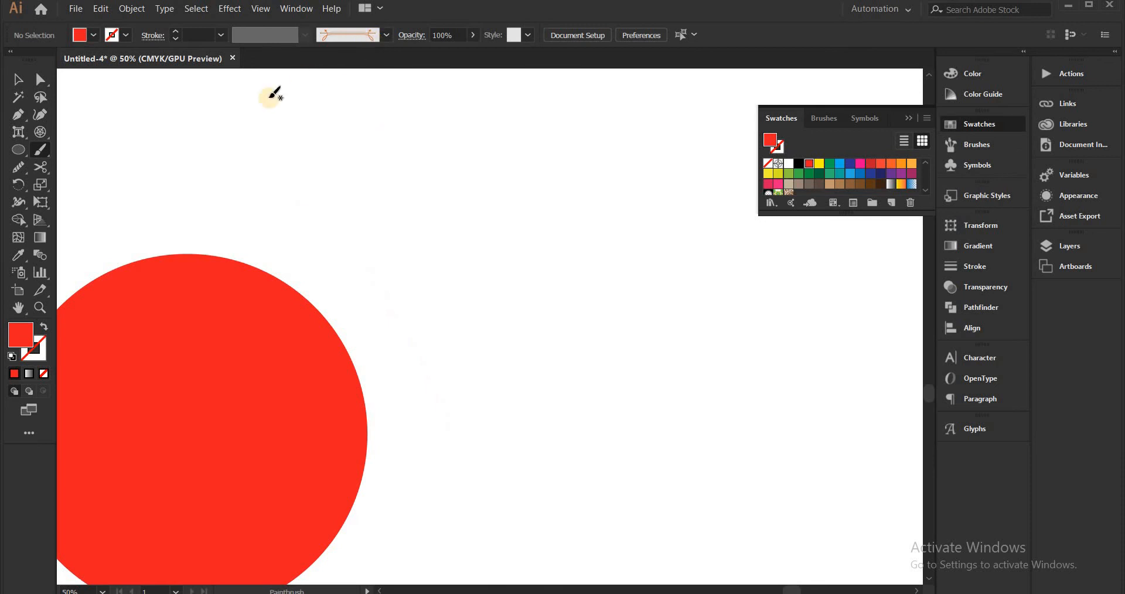
# Choose the rough charcoal-like brush and paint several crossing freehand red strokes on the empty canvas right of the circles.
pyautogui.click(387, 36)
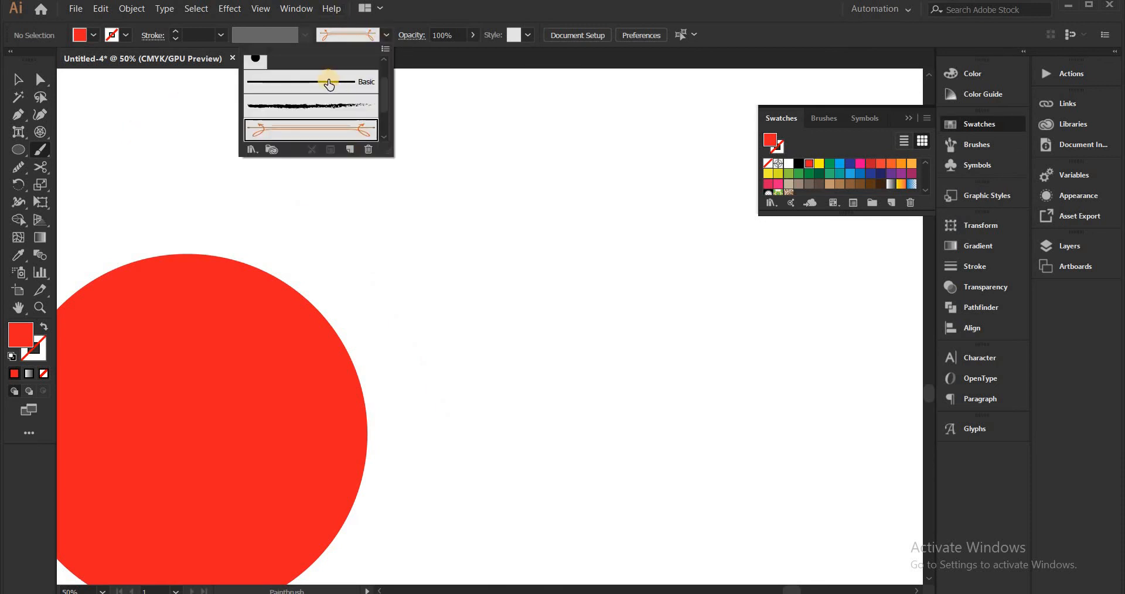
pyautogui.scroll(-1, 330, 118)
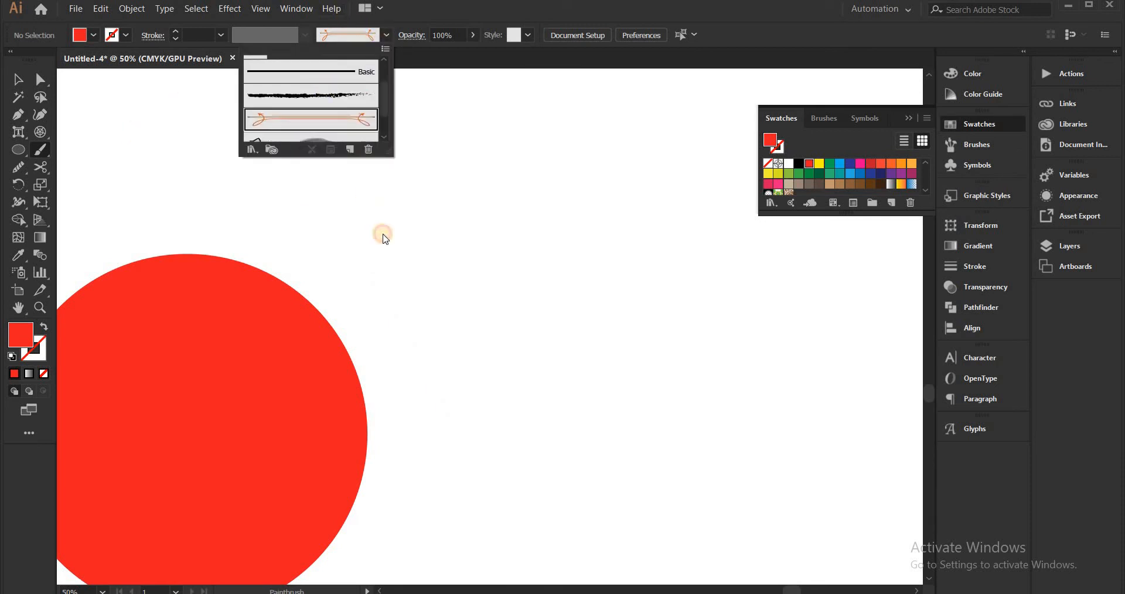
pyautogui.click(319, 94)
pyautogui.click(803, 234)
pyautogui.moveTo(469, 191)
pyautogui.mouseDown()
pyautogui.moveTo(596, 296)
pyautogui.moveTo(591, 361)
pyautogui.moveTo(423, 373)
pyautogui.moveTo(413, 484)
pyautogui.mouseUp()
pyautogui.moveTo(402, 217)
pyautogui.mouseDown()
pyautogui.moveTo(635, 398)
pyautogui.moveTo(433, 440)
pyautogui.mouseUp()
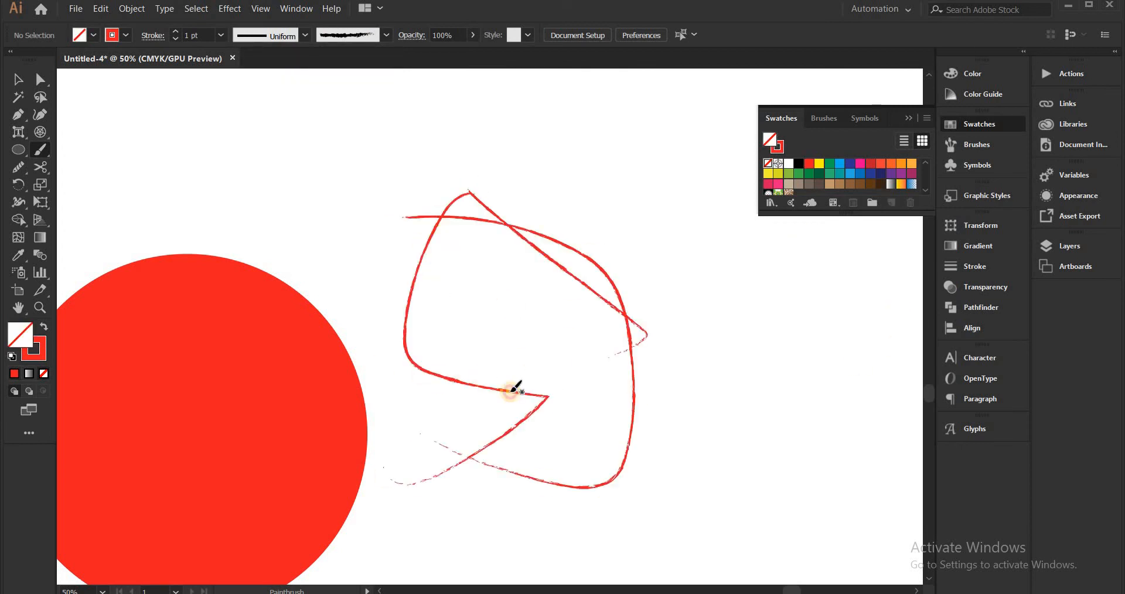
pyautogui.moveTo(686, 216); pyautogui.dragTo(665, 355)
pyautogui.moveTo(668, 245); pyautogui.dragTo(795, 345)
pyautogui.moveTo(764, 380); pyautogui.dragTo(775, 225)
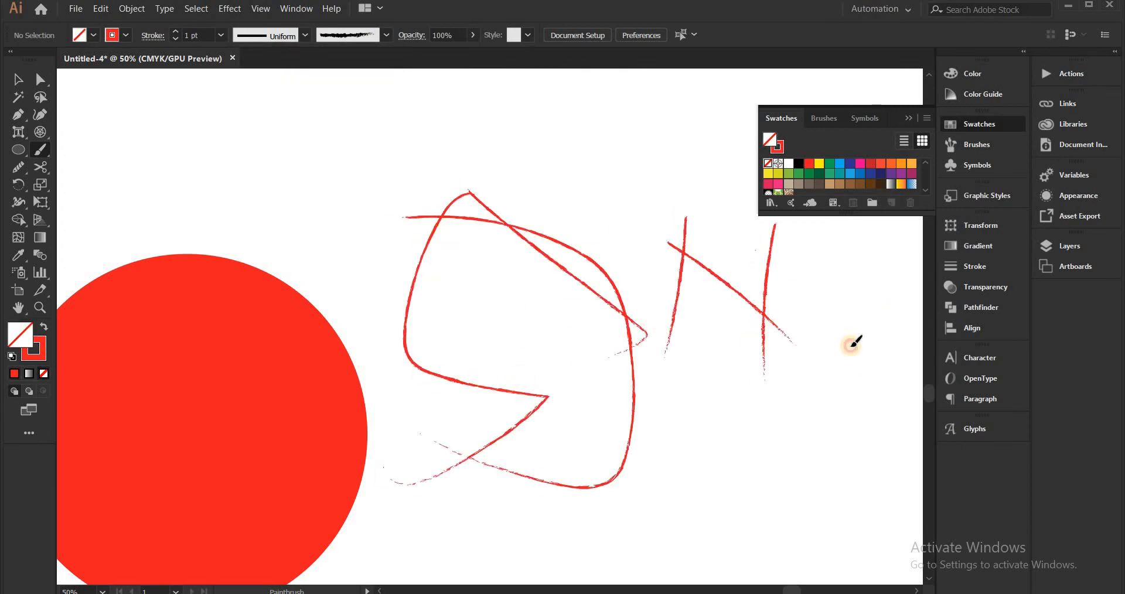
pyautogui.moveTo(847, 340); pyautogui.dragTo(757, 252)
# Paint a tangle of thick red freehand strokes with the Blob Brush tool, right of the rough brush strokes.
pyautogui.hscroll(2, 290, 216)
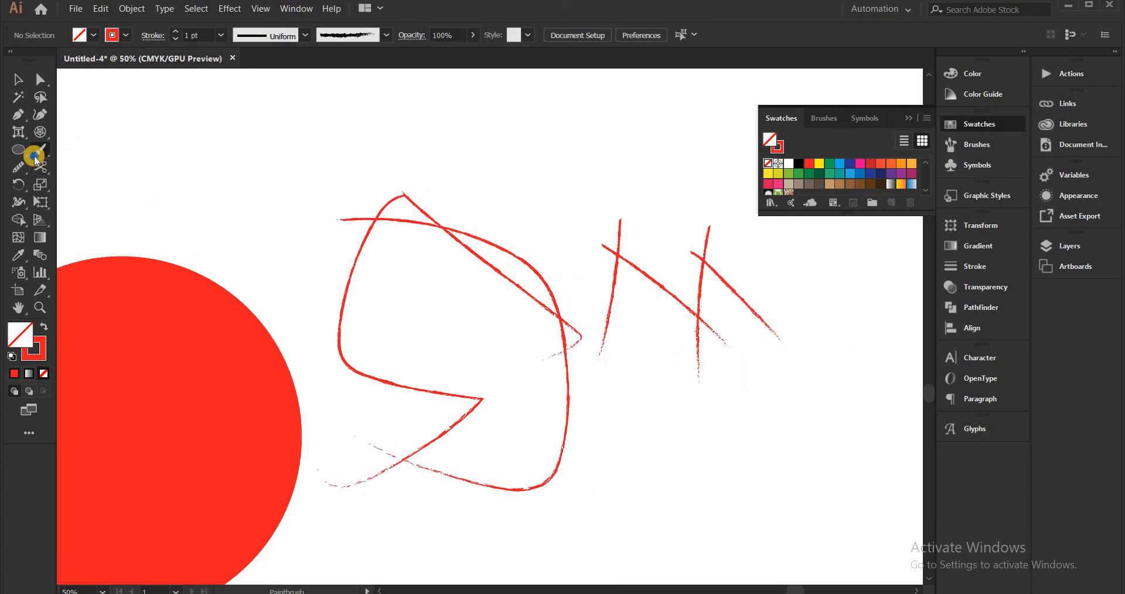
pyautogui.moveTo(35, 156); pyautogui.dragTo(107, 177)
pyautogui.hscroll(10, 377, 369)
pyautogui.moveTo(443, 214)
pyautogui.mouseDown()
pyautogui.moveTo(498, 433)
pyautogui.moveTo(384, 264)
pyautogui.mouseUp()
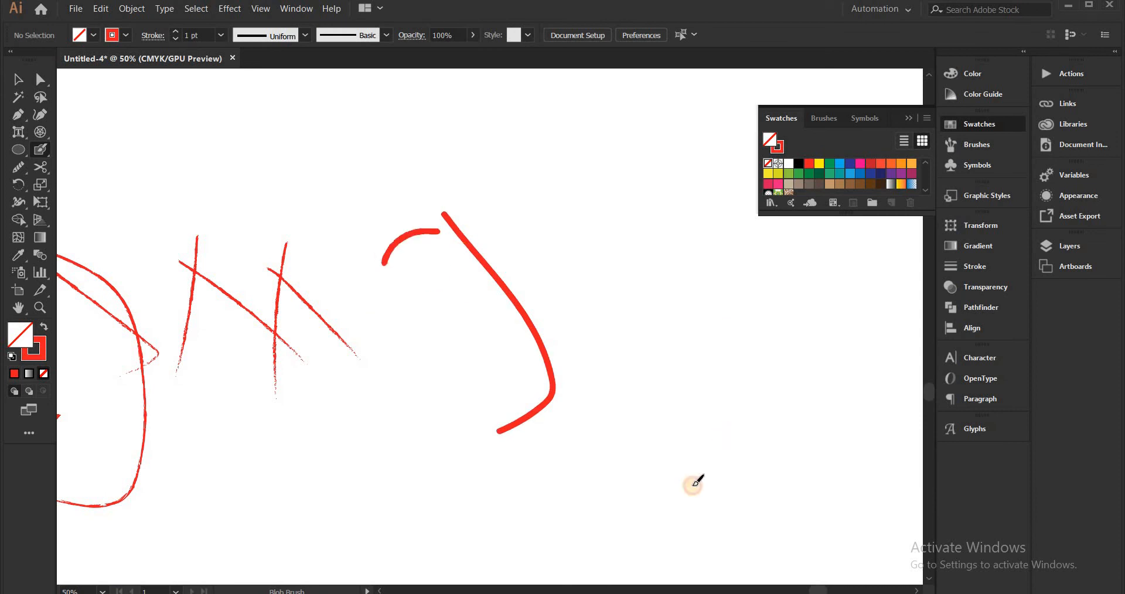
pyautogui.moveTo(696, 481)
pyautogui.mouseDown()
pyautogui.moveTo(505, 172)
pyautogui.moveTo(409, 188)
pyautogui.moveTo(490, 208)
pyautogui.moveTo(486, 400)
pyautogui.moveTo(406, 146)
pyautogui.moveTo(409, 195)
pyautogui.mouseUp()
pyautogui.scroll(-3, 526, 276)
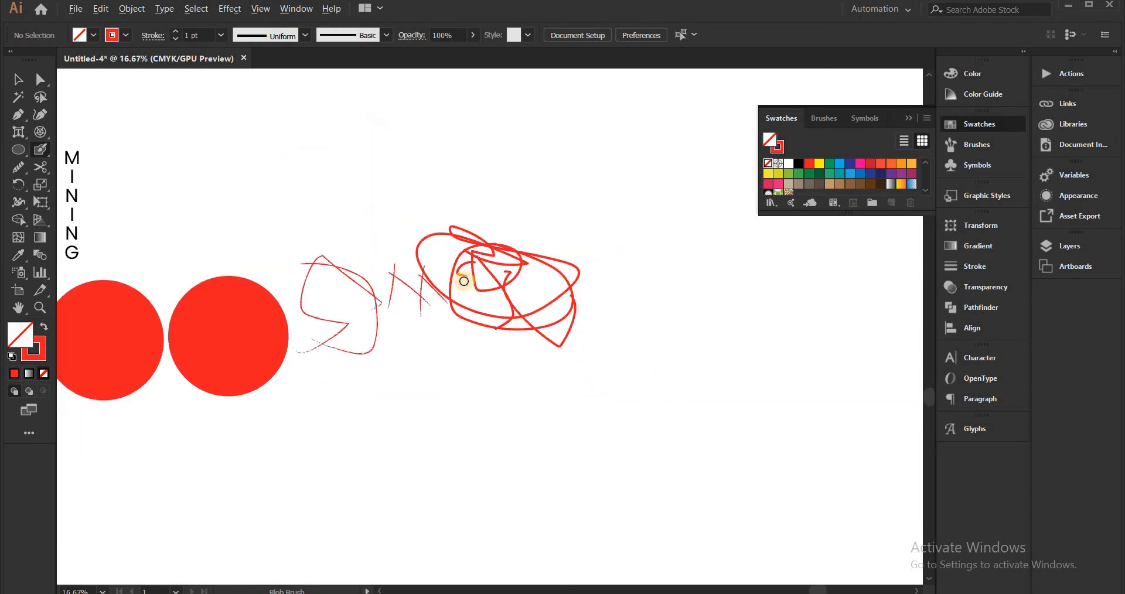
# Paint one long curved Blob Brush stroke in the empty space above the right-hand red circle.
pyautogui.hscroll(-8, 464, 281)
pyautogui.scroll(4, 481, 266)
pyautogui.hscroll(2, 475, 266)
pyautogui.moveTo(474, 219); pyautogui.dragTo(519, 449)
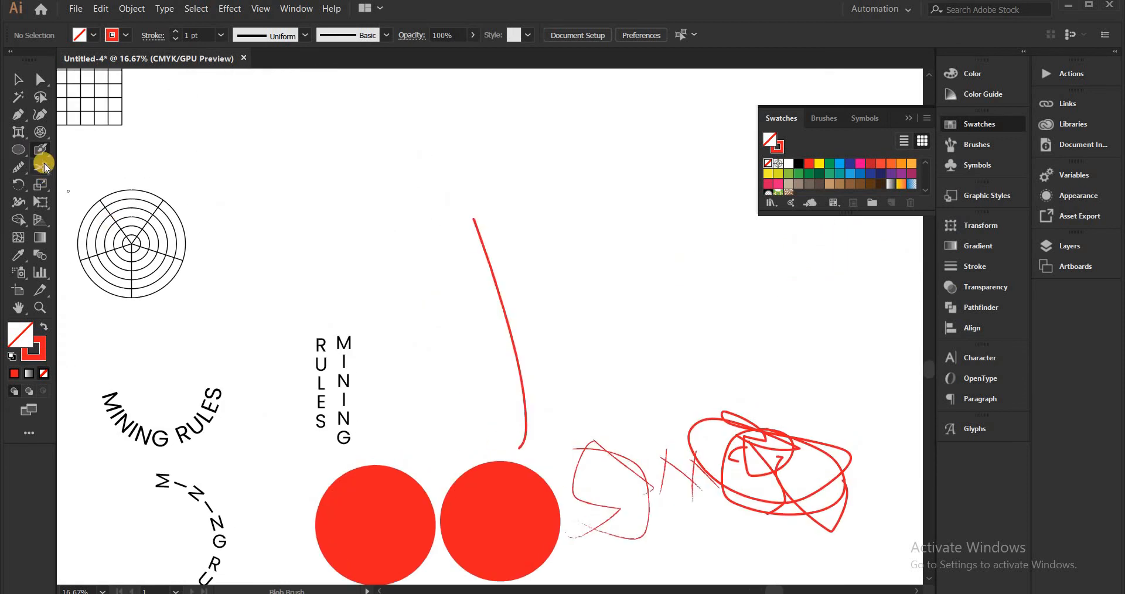
pyautogui.moveTo(40, 150); pyautogui.dragTo(100, 152)
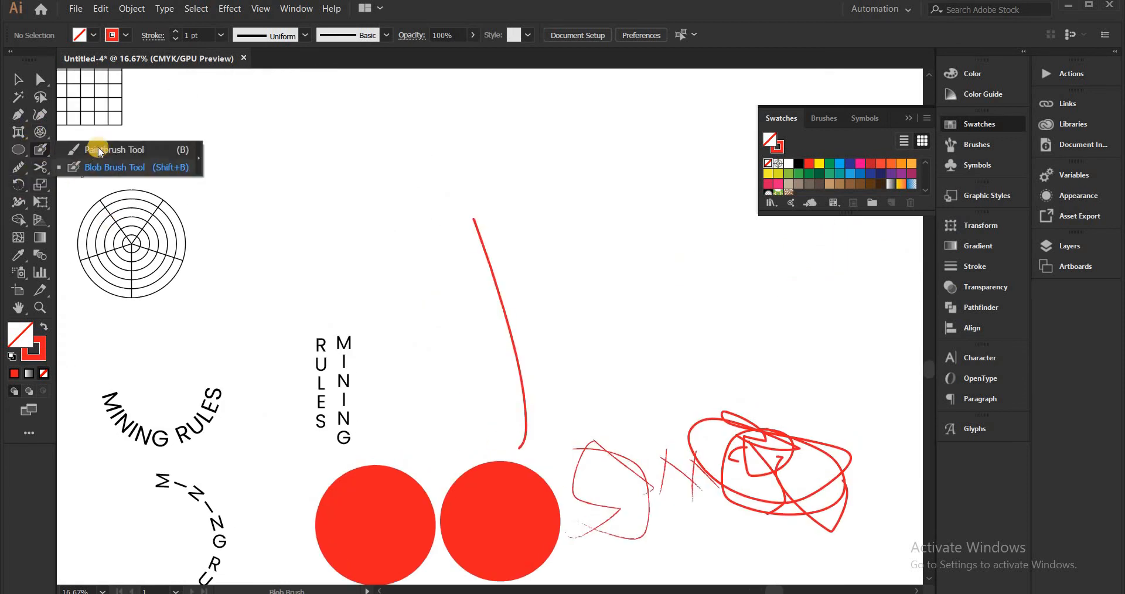
pyautogui.click(98, 151)
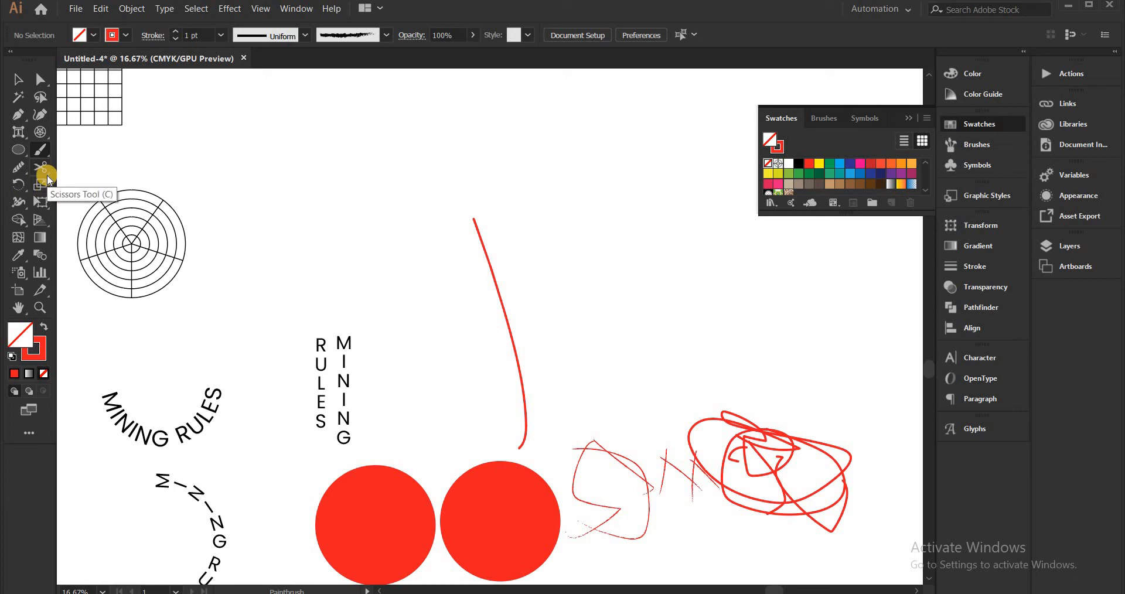
pyautogui.click(15, 120)
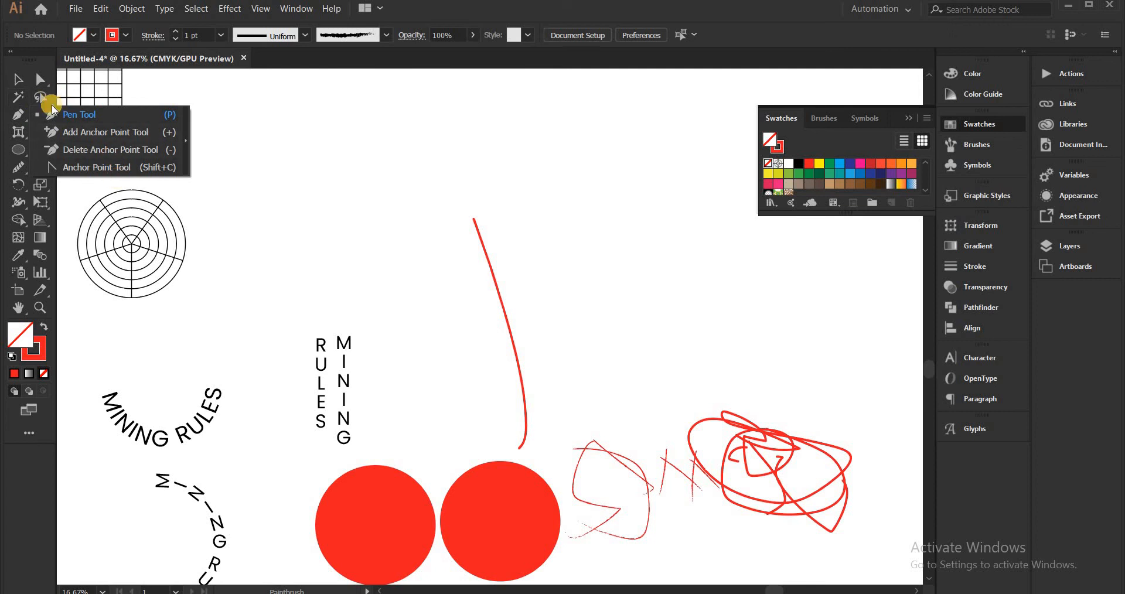
pyautogui.click(18, 97)
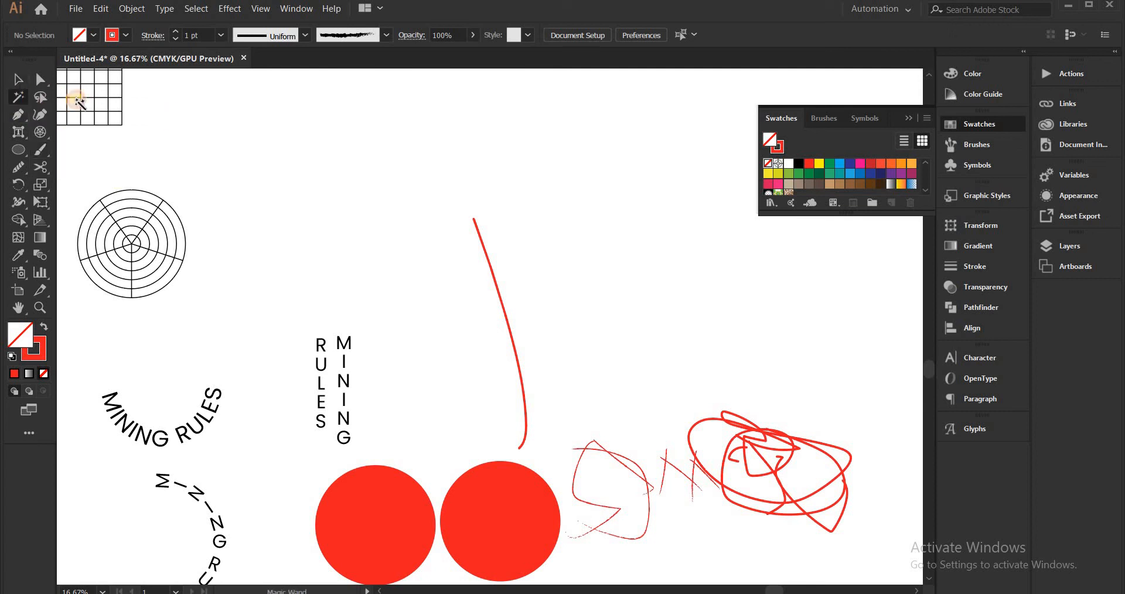
# Duplicate the pair of red circles twice into the empty space above, and fill the uppermost pair with the tan swatch.
pyautogui.press('v')
pyautogui.scroll(-2, 488, 219)
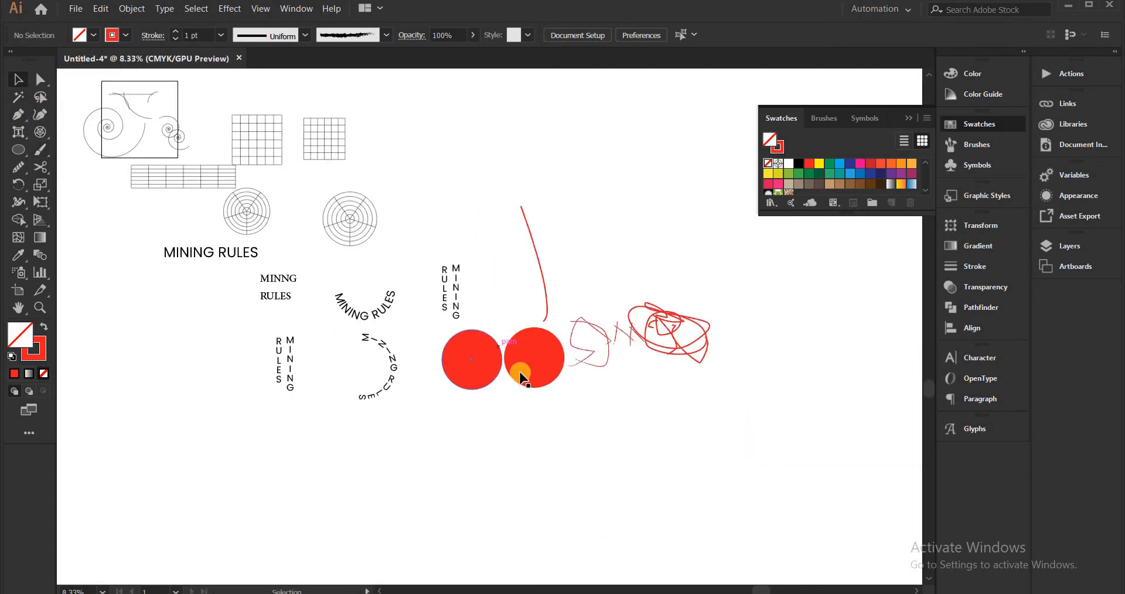
pyautogui.click(462, 373)
pyautogui.keyDown('shift'); pyautogui.click(525, 370); pyautogui.keyUp('shift')
pyautogui.moveTo(525, 370); pyautogui.dragTo(592, 208)
pyautogui.moveTo(591, 209); pyautogui.dragTo(542, 212)
pyautogui.click(829, 184)
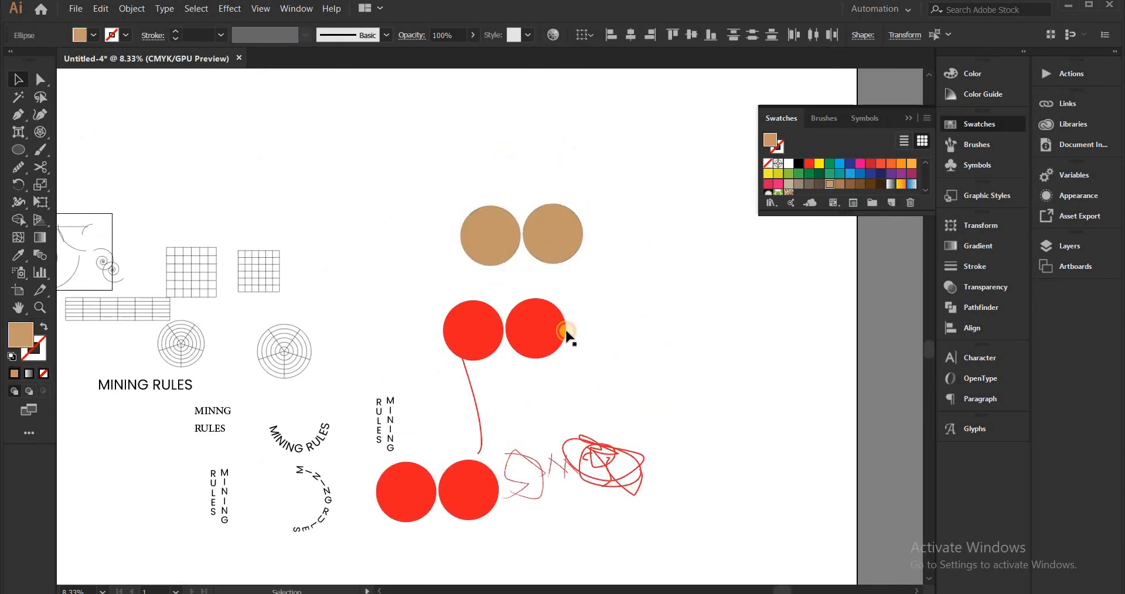
# Move the right-hand circle of the middle red pair to the left of its partner and fill it with the green swatch.
pyautogui.moveTo(568, 329); pyautogui.dragTo(436, 298)
pyautogui.click(825, 174)
pyautogui.click(673, 268)
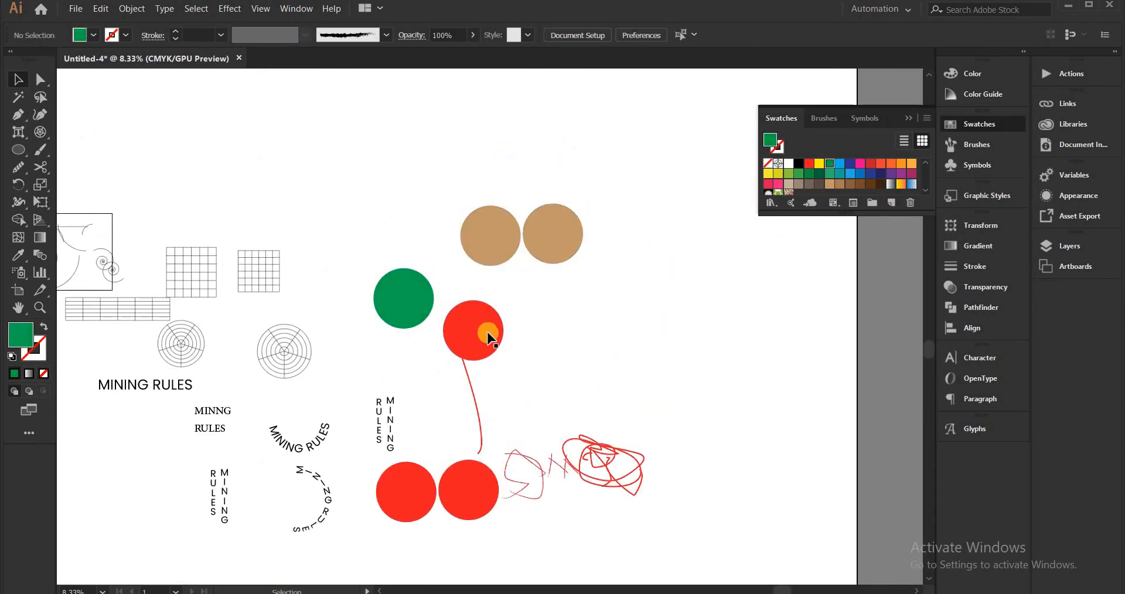
# Move the remaining middle red circle far to the right and sample the green circle's fill onto it with the Eyedropper.
pyautogui.moveTo(487, 334); pyautogui.dragTo(693, 309)
pyautogui.press('i')
pyautogui.click(407, 287)
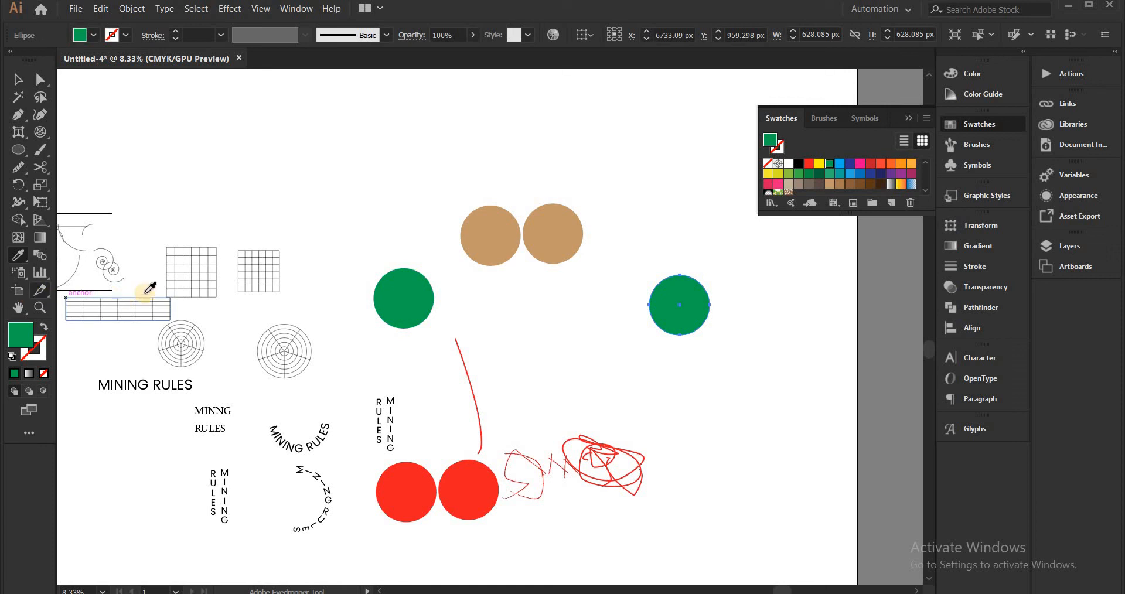
pyautogui.click(15, 262)
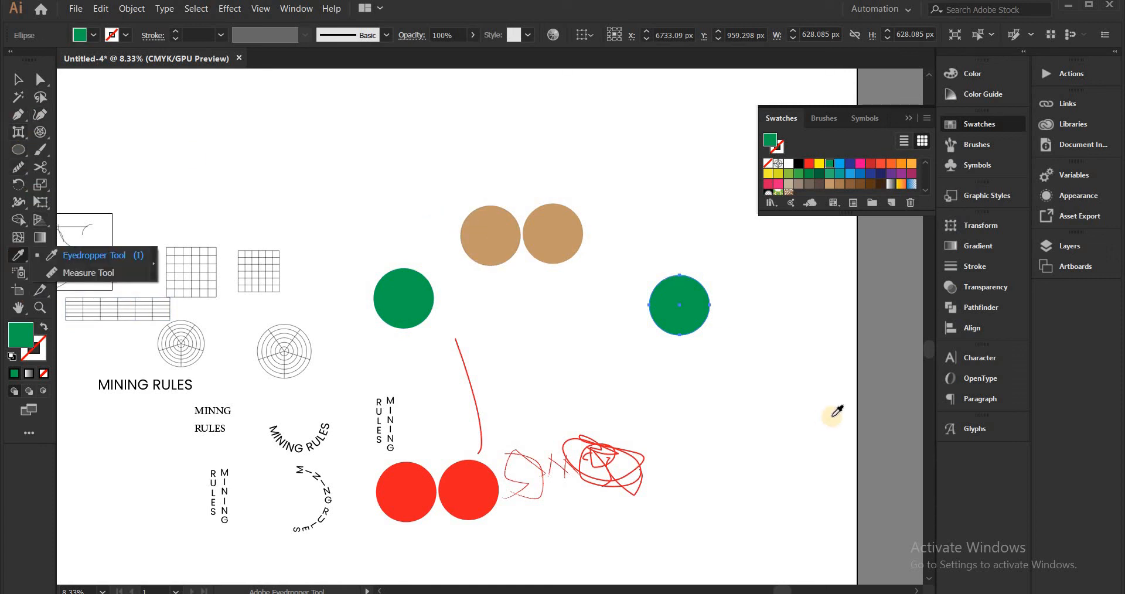
pyautogui.click(715, 416)
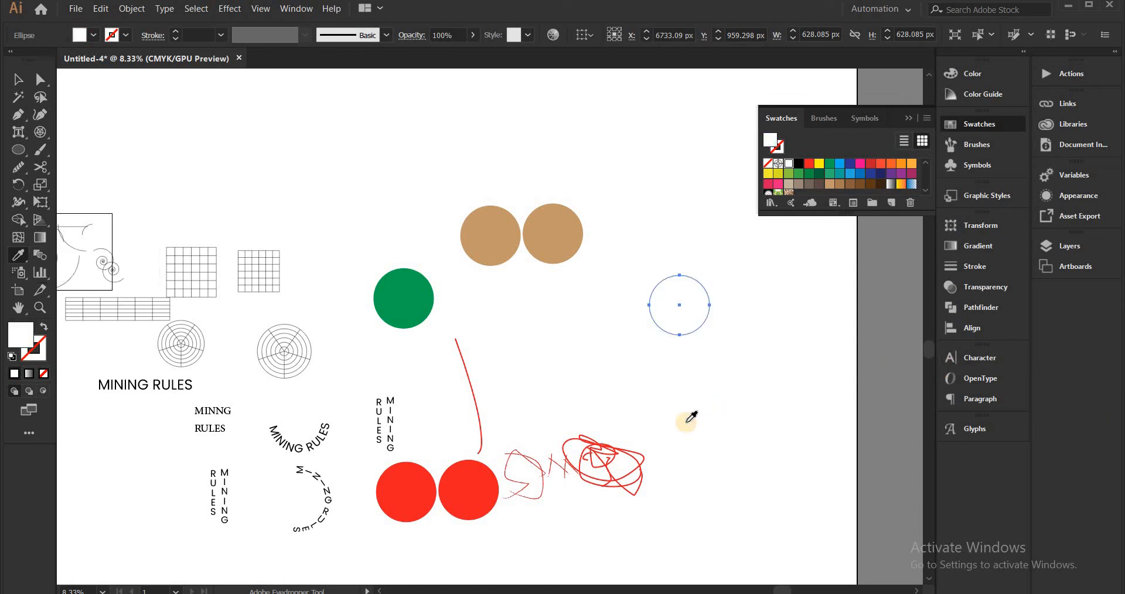
pyautogui.hotkey('ctrl', 'z')
pyautogui.press('v')
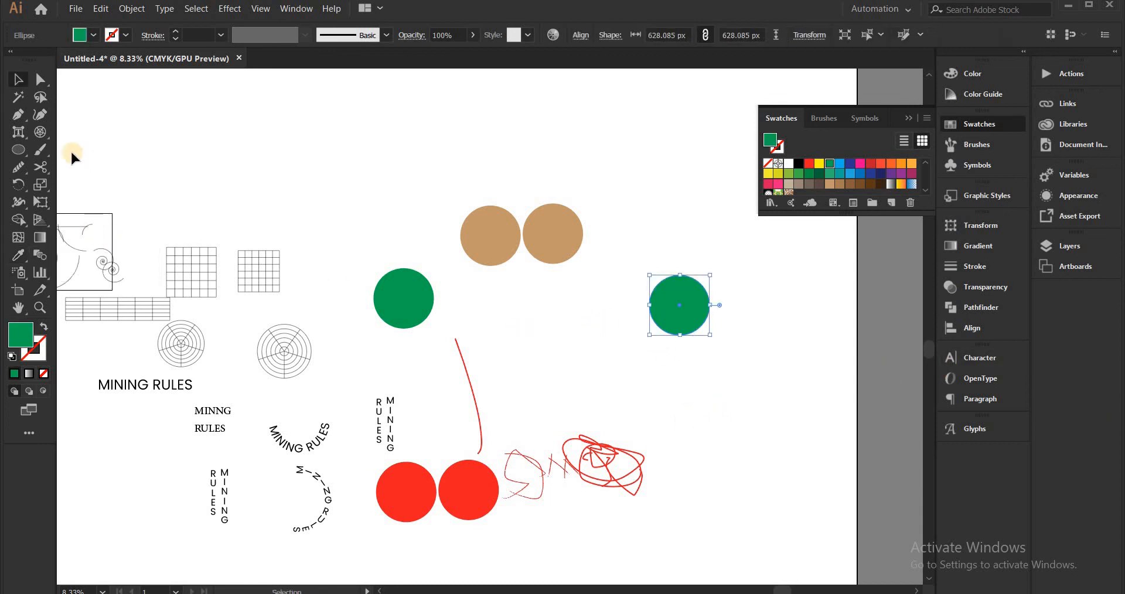
# Clear the selection and select both green circles by their matching fill with the Magic Wand.
pyautogui.click(26, 98)
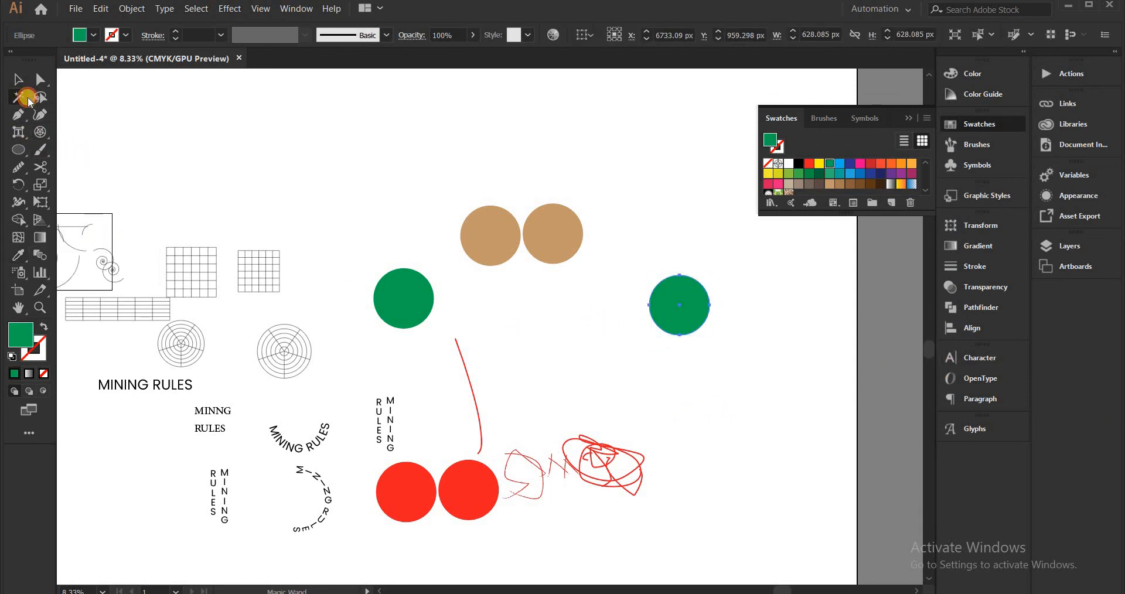
pyautogui.click(547, 289)
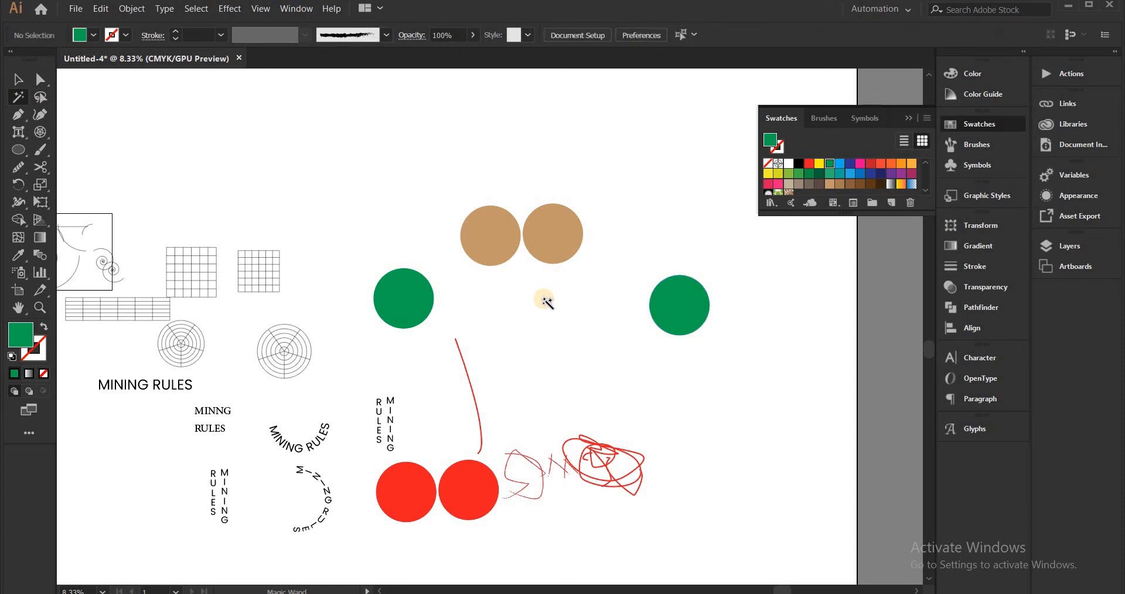
pyautogui.click(679, 316)
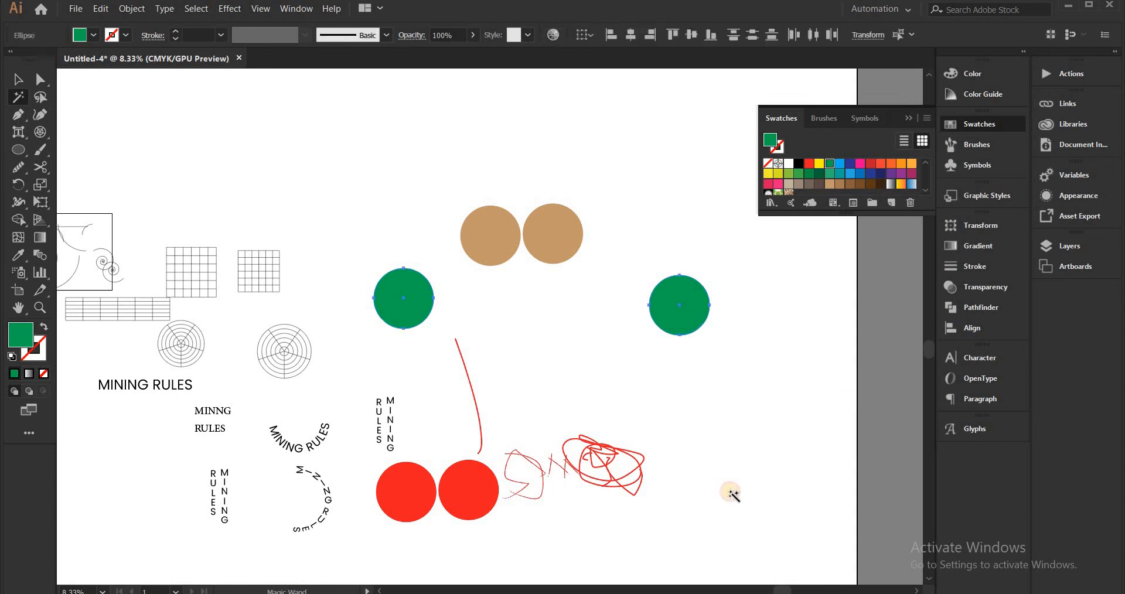
# Select all objects with the red fill using the Magic Wand on a red circle, and clear the selection.
pyautogui.click(493, 485)
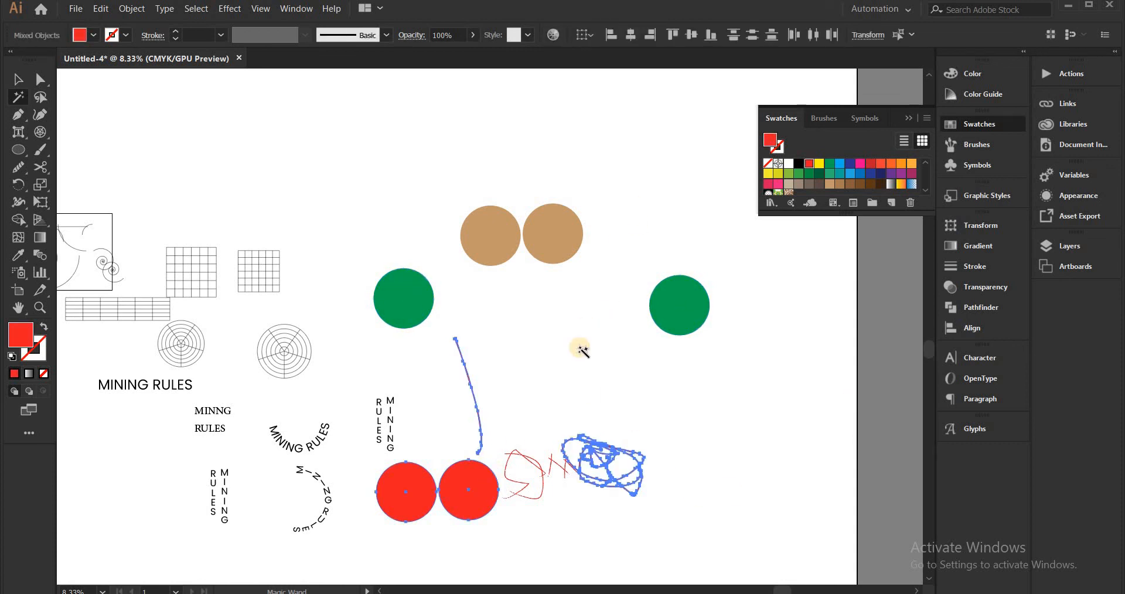
pyautogui.scroll(1, 591, 427)
pyautogui.scroll(-1, 592, 426)
pyautogui.press('v')
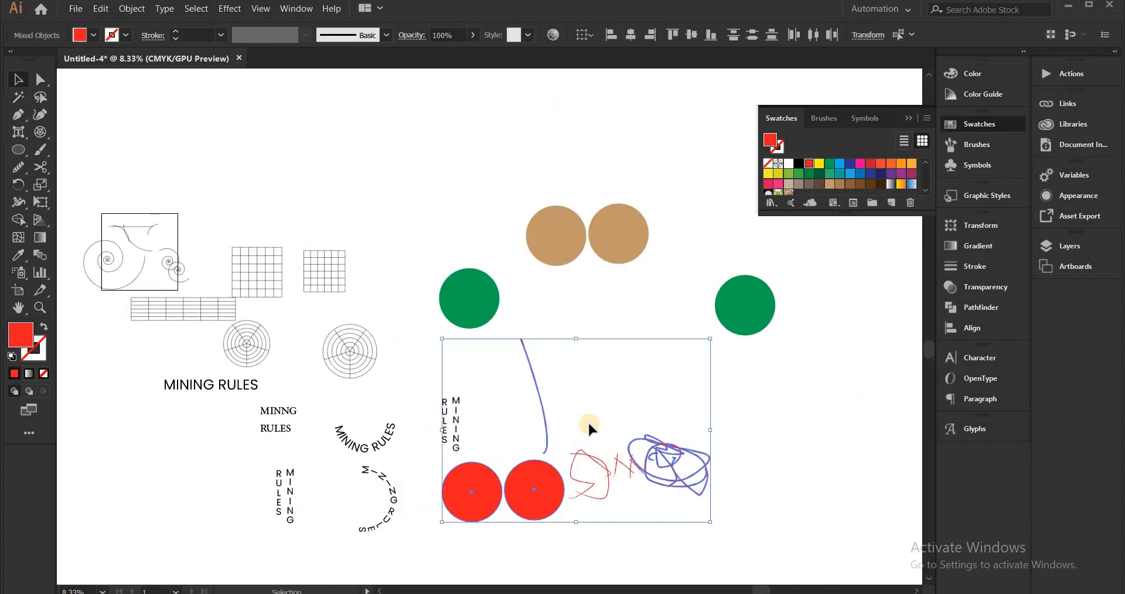
pyautogui.click(588, 420)
# Lasso the anchor points of the two red circles and the red brush strokes beside and above them.
pyautogui.moveTo(532, 384); pyautogui.dragTo(414, 440)
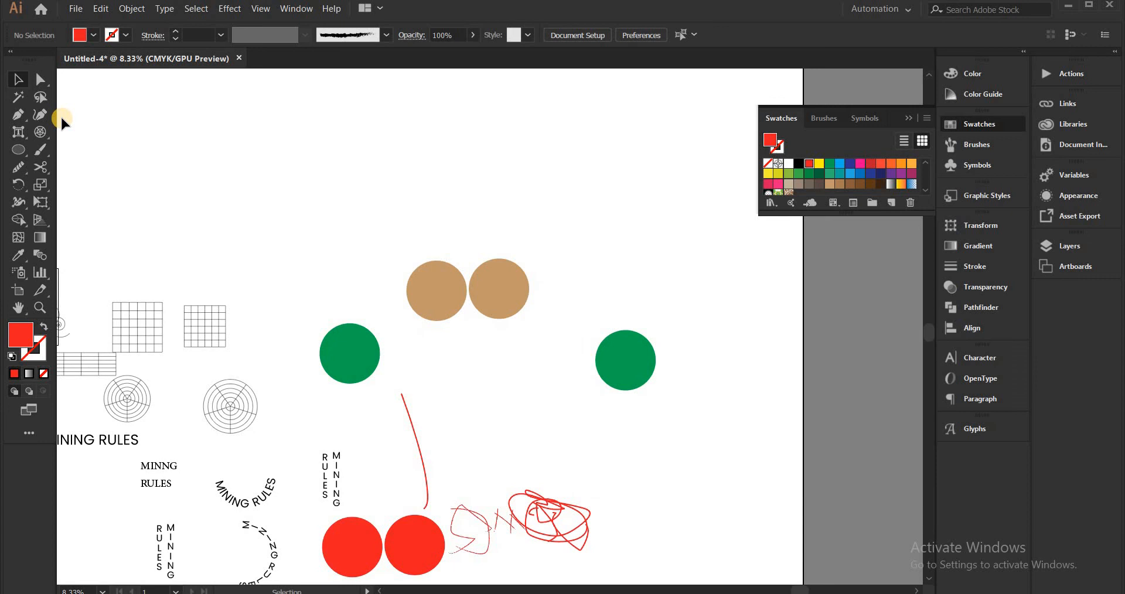
pyautogui.click(40, 96)
pyautogui.scroll(-3, 410, 339)
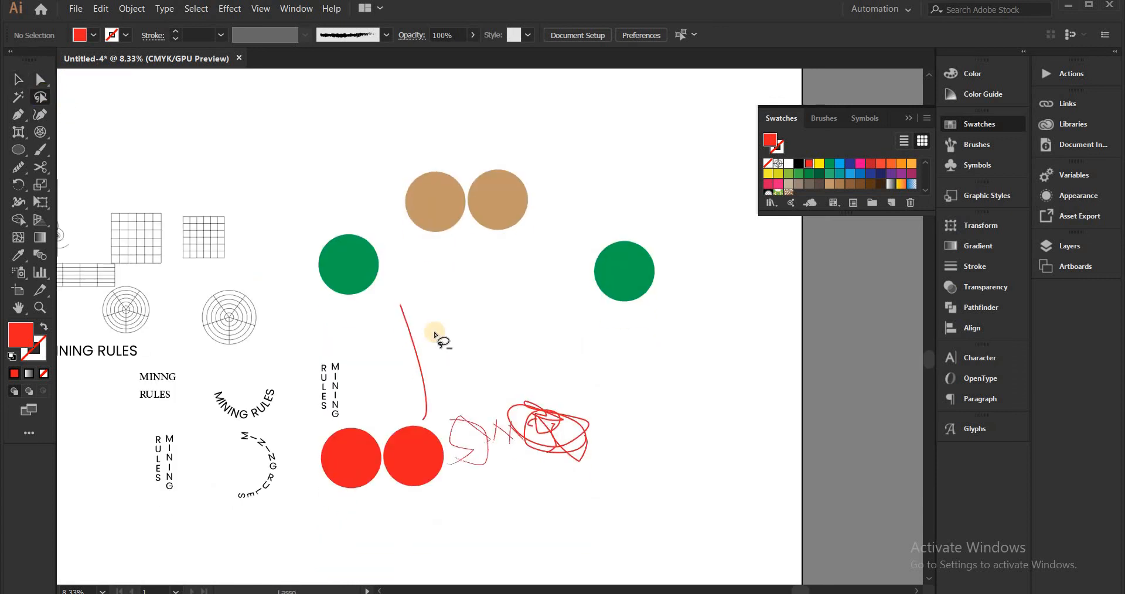
pyautogui.scroll(1, 434, 328)
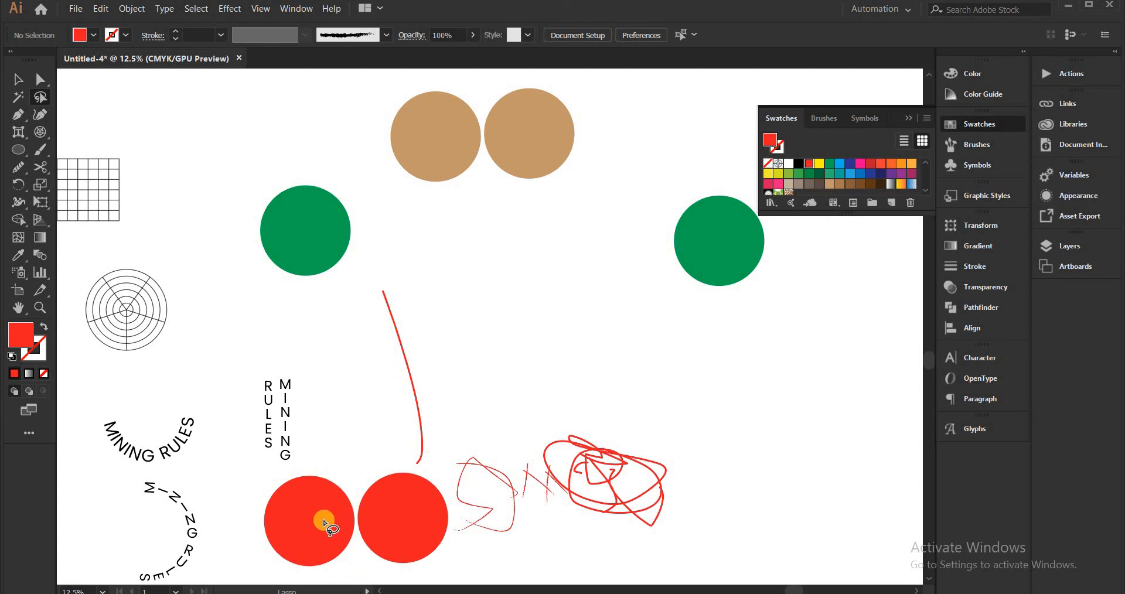
pyautogui.moveTo(325, 522)
pyautogui.mouseDown()
pyautogui.moveTo(332, 422)
pyautogui.moveTo(388, 319)
pyautogui.moveTo(380, 222)
pyautogui.moveTo(418, 246)
pyautogui.moveTo(604, 505)
pyautogui.moveTo(665, 522)
pyautogui.mouseUp()
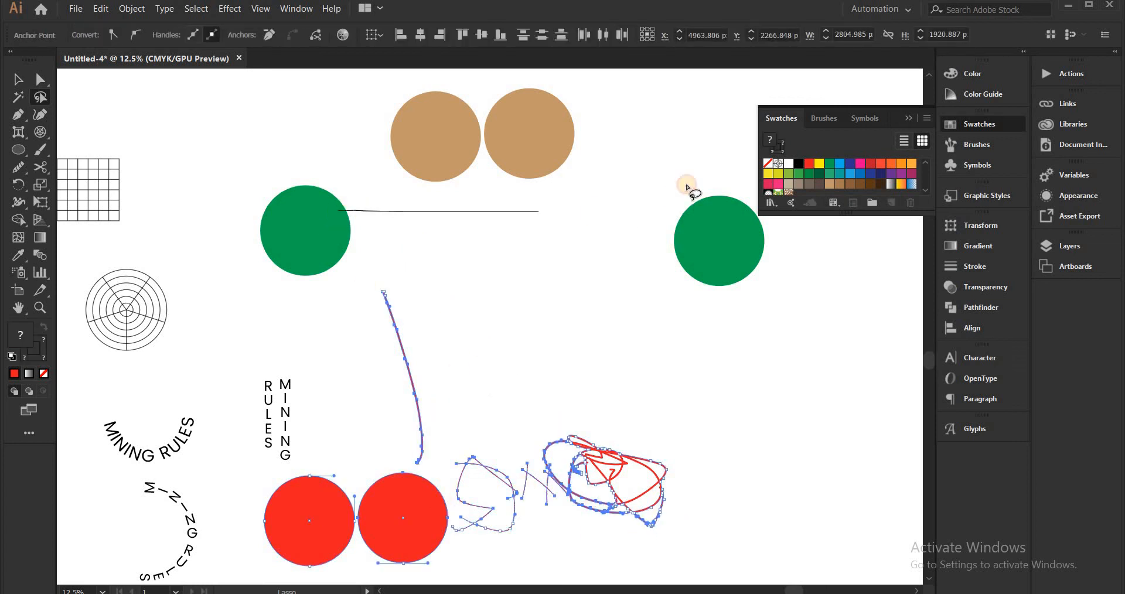
# Lasso across the green circles so that the right-hand one is selected, and return to the Selection tool.
pyautogui.moveTo(687, 185); pyautogui.dragTo(722, 240)
pyautogui.moveTo(330, 240)
pyautogui.mouseDown()
pyautogui.moveTo(407, 136)
pyautogui.moveTo(437, 131)
pyautogui.moveTo(600, 213)
pyautogui.moveTo(777, 240)
pyautogui.mouseUp()
pyautogui.press('v')
# Switch to the browser window with the MiningRules YouTube channel page.
pyautogui.scroll(-1, 449, 309)
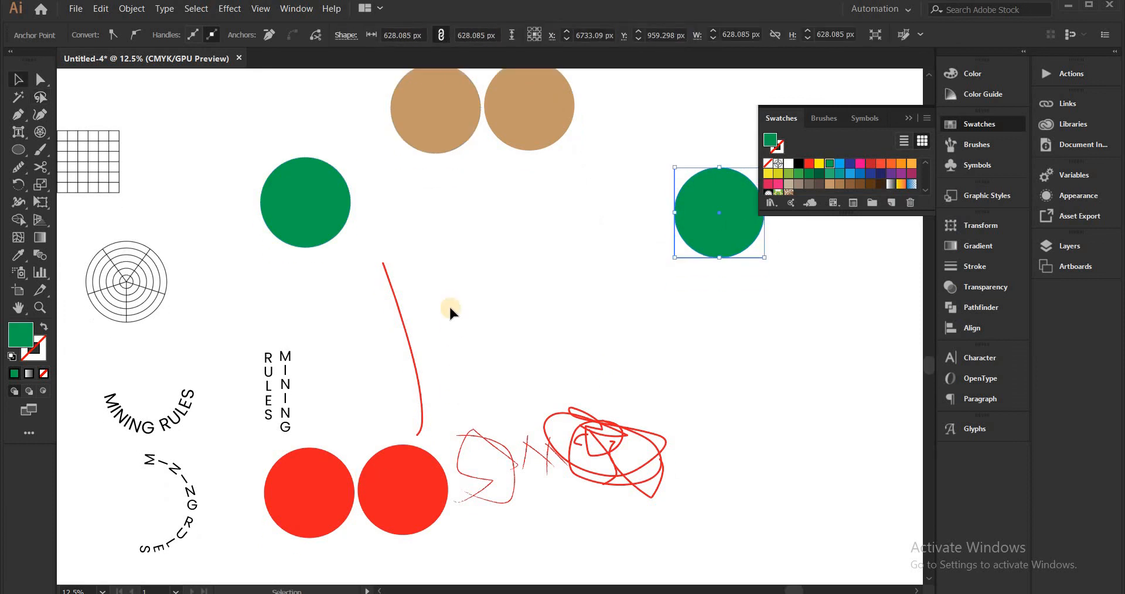
pyautogui.scroll(-2, 453, 305)
pyautogui.hotkey('alt', 'Tab')
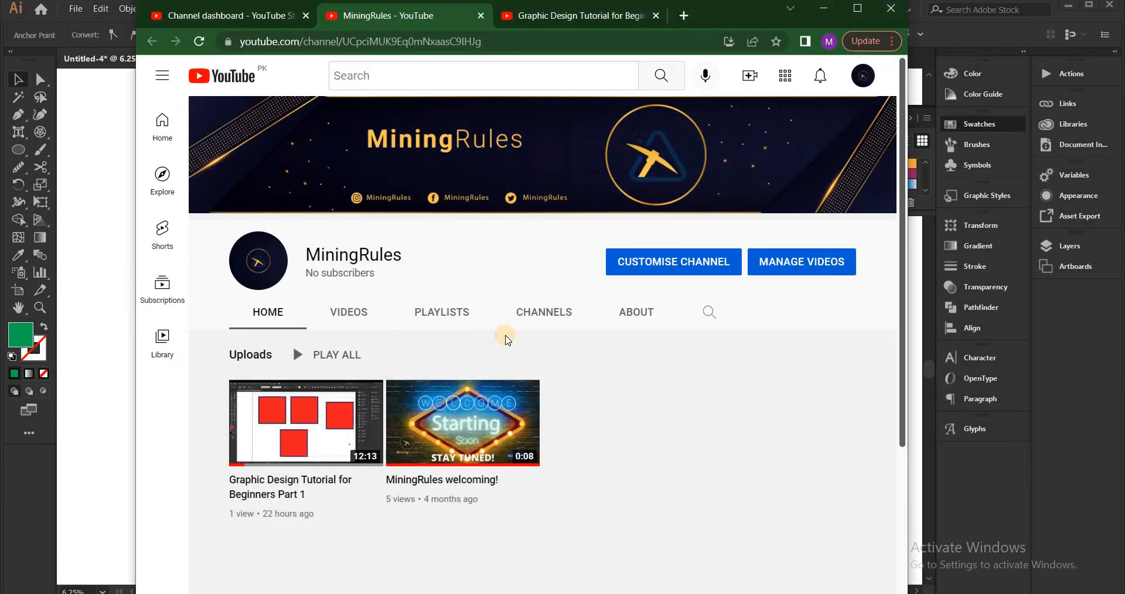